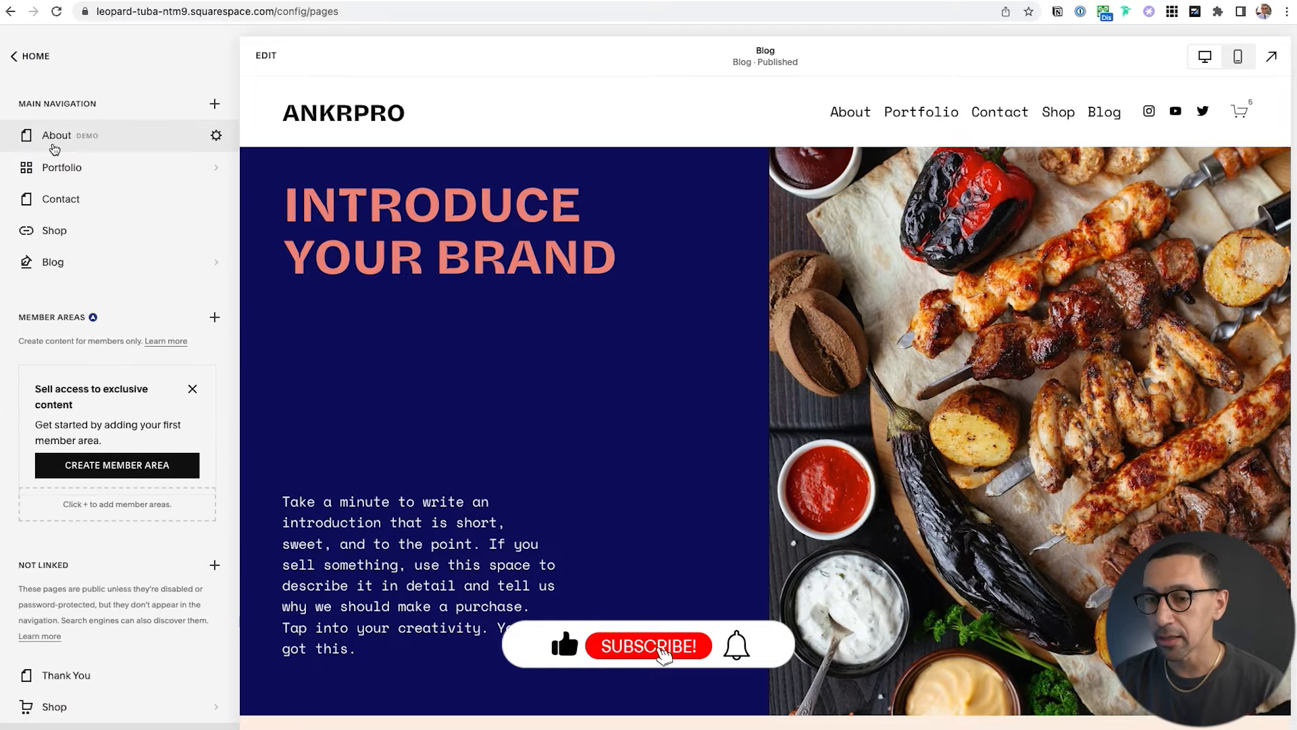
- Open the Shop store page among the unlinked pages and examine its new arrivals section, category list and product grid
scroll(74, 541, "down", 3)
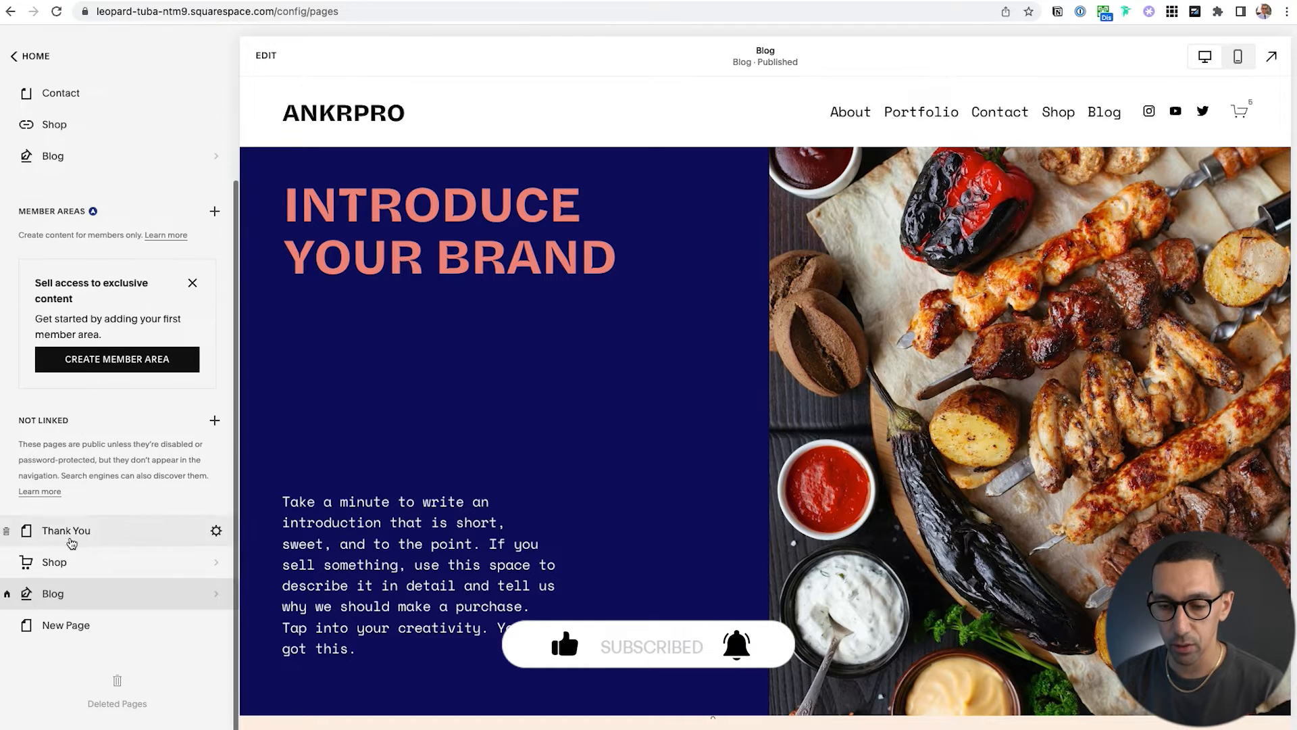
left_click(53, 570)
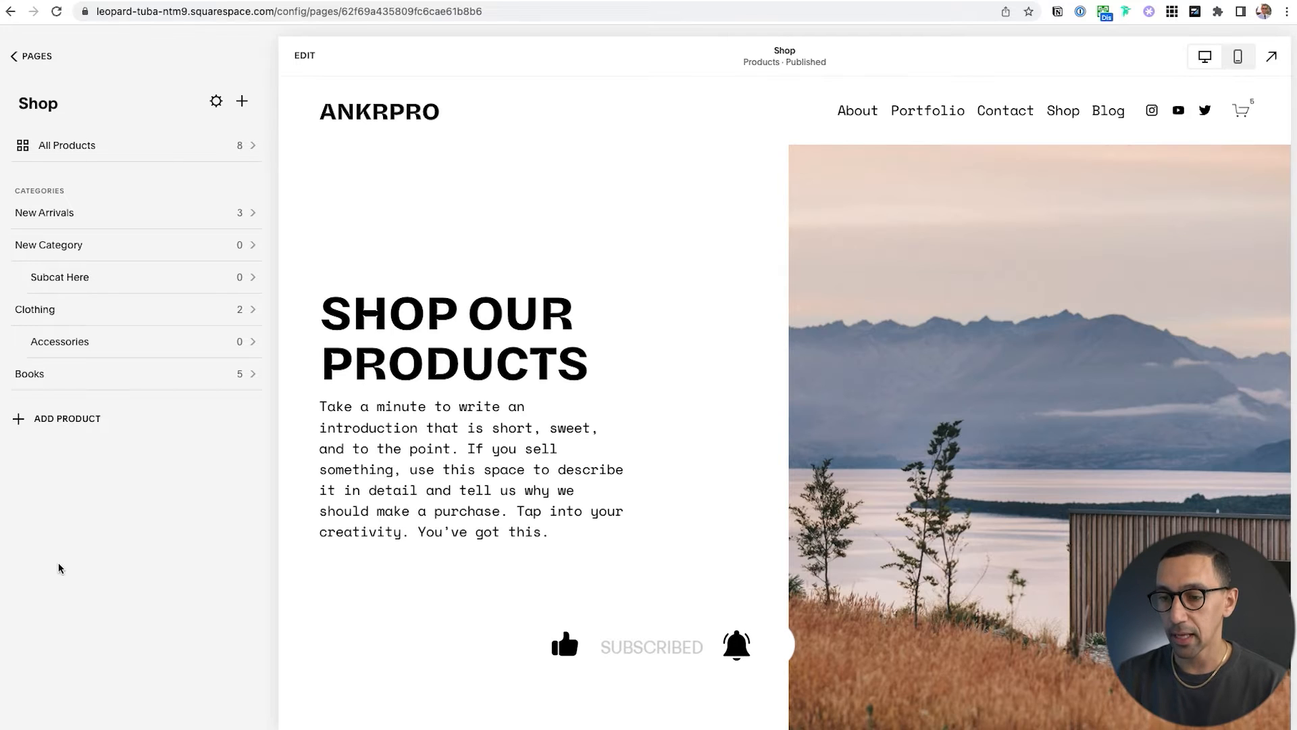
scroll(854, 399, "down", 5)
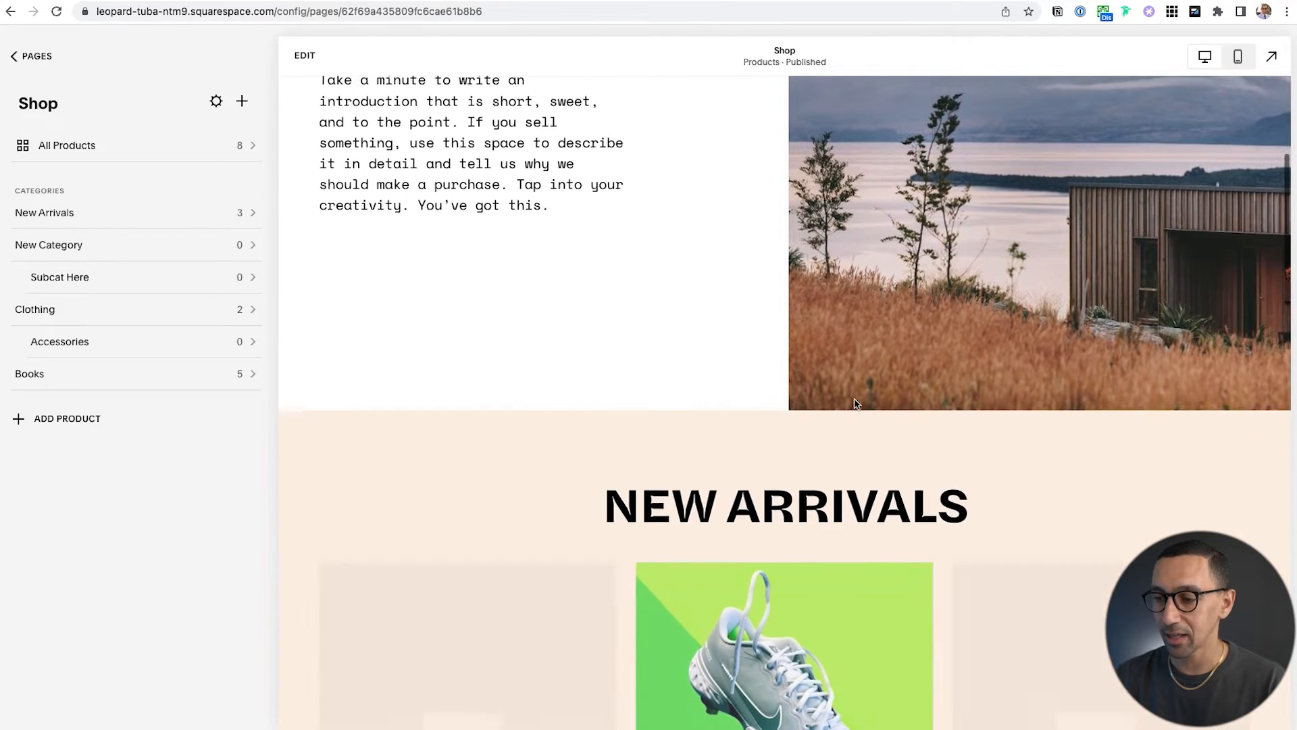
scroll(856, 403, "down", 5)
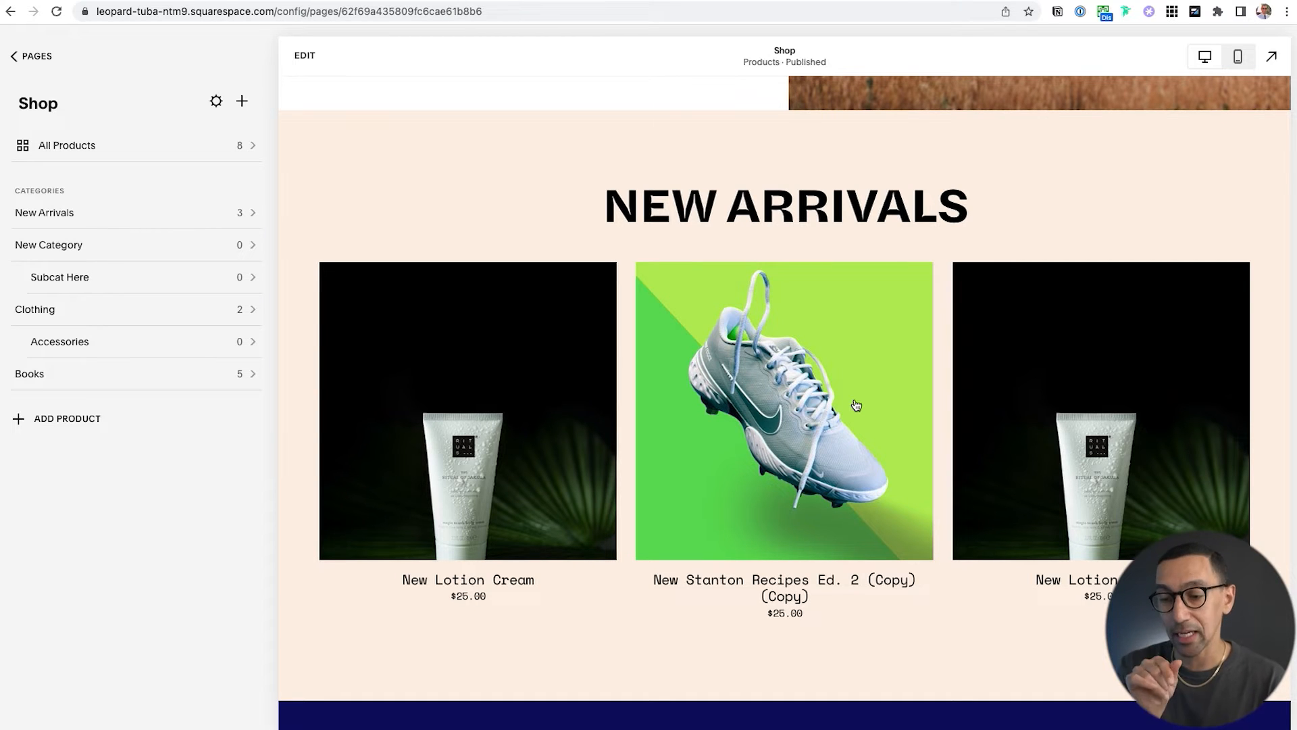
scroll(472, 416, "down", 9)
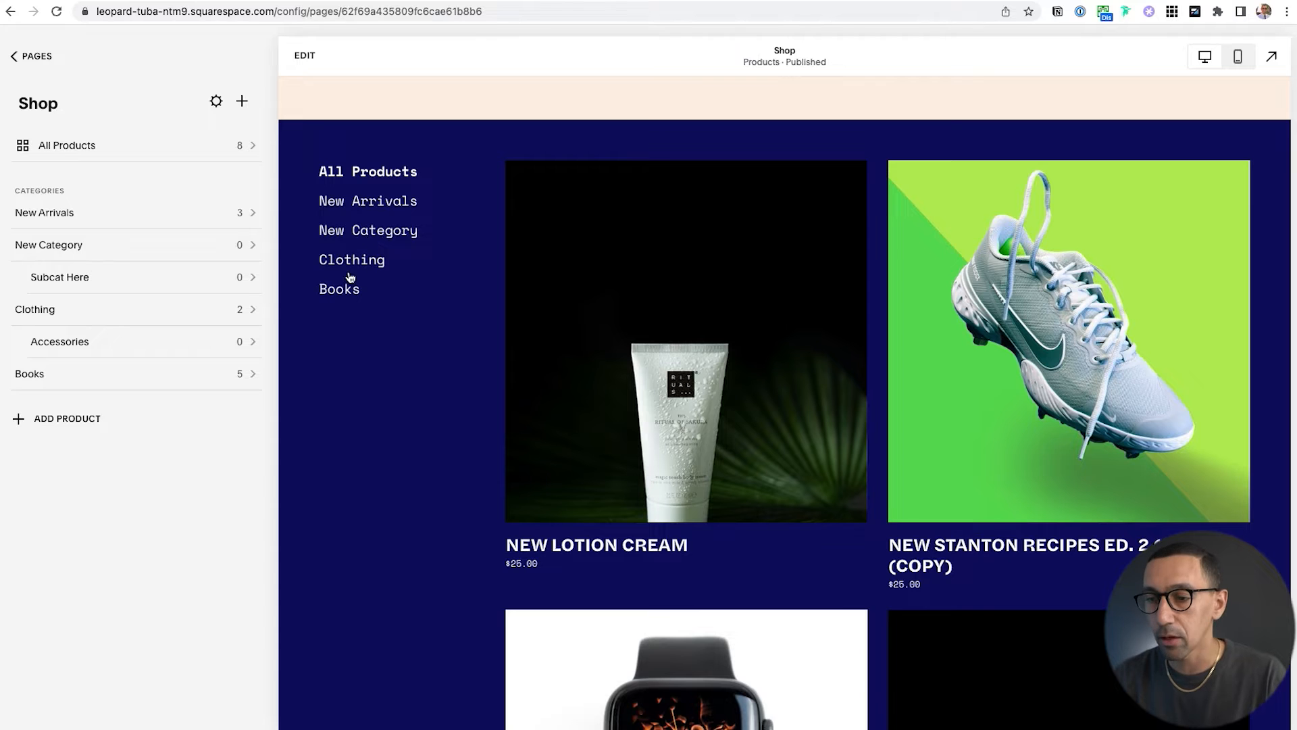
scroll(646, 368, "down", 5)
scroll(644, 369, "down", 8)
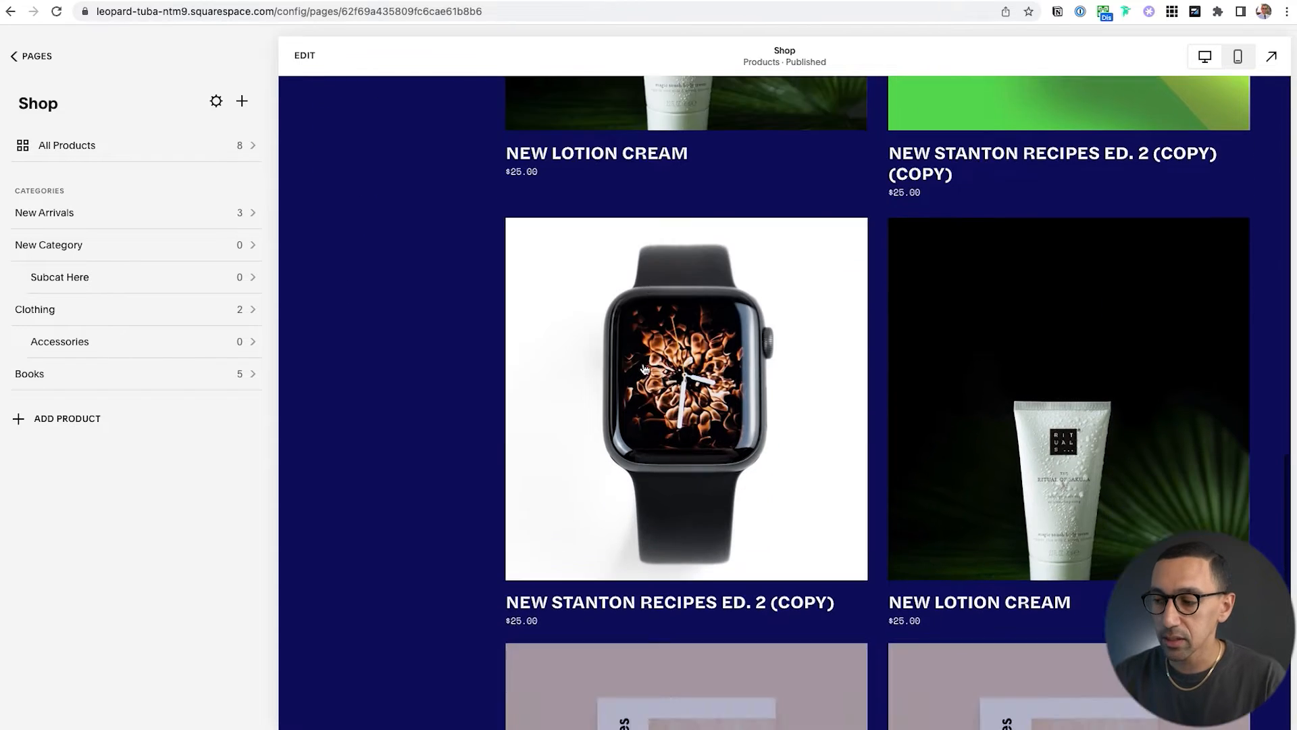
scroll(645, 369, "up", 6)
scroll(645, 368, "up", 15)
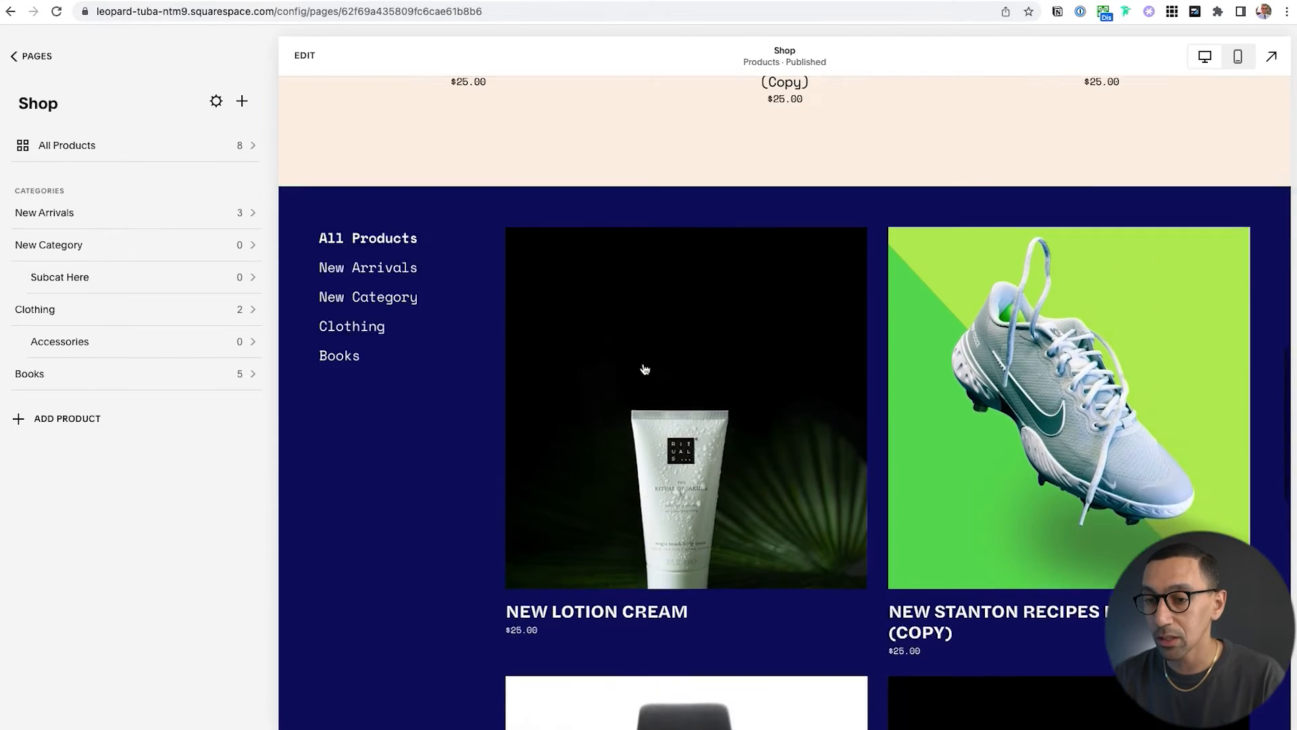
- Filter the shop's product grid by the Books category and look through its products
left_click(342, 425)
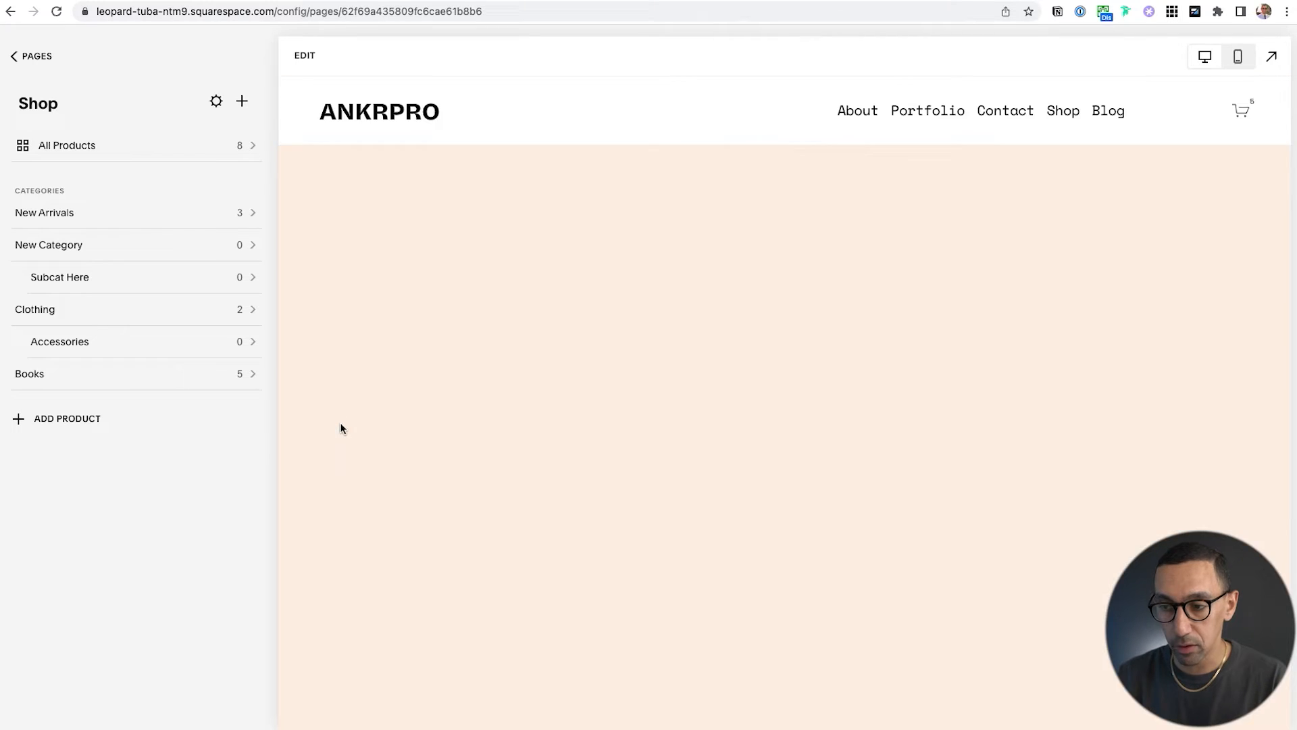
scroll(547, 476, "down", 10)
scroll(547, 479, "down", 8)
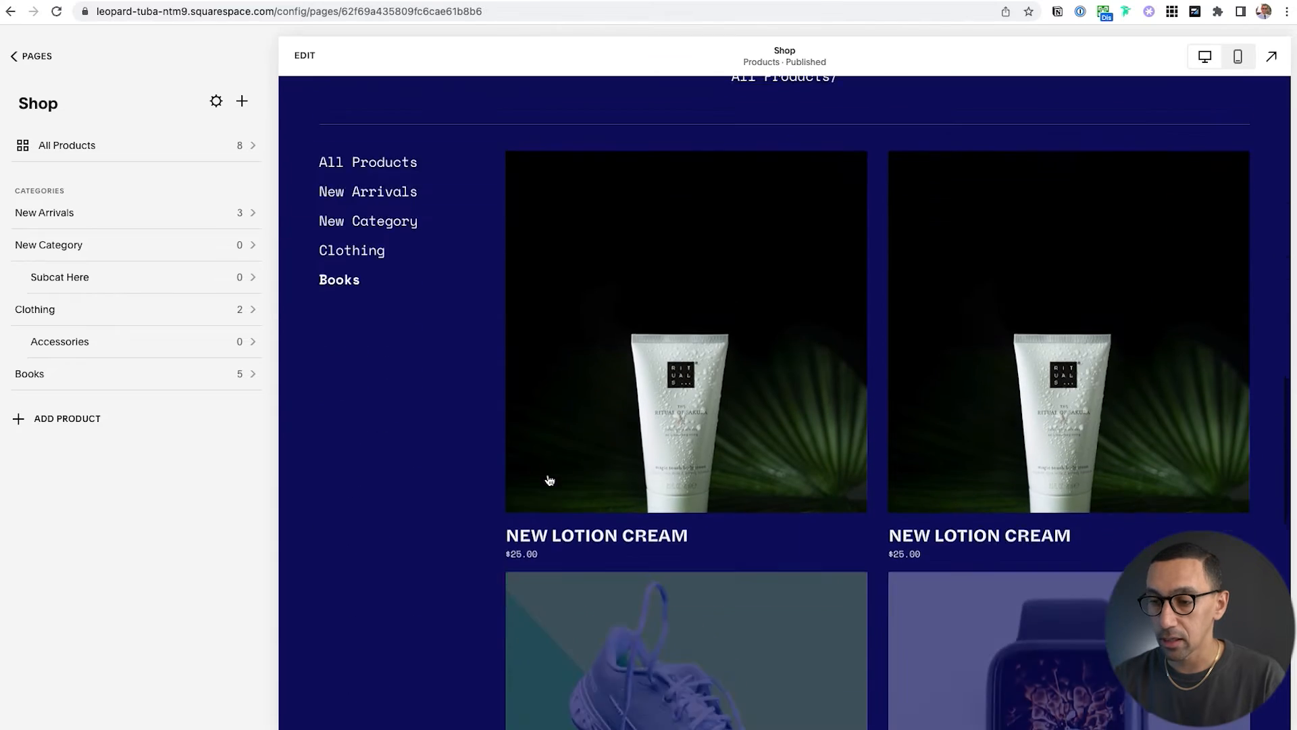
scroll(771, 458, "down", 7)
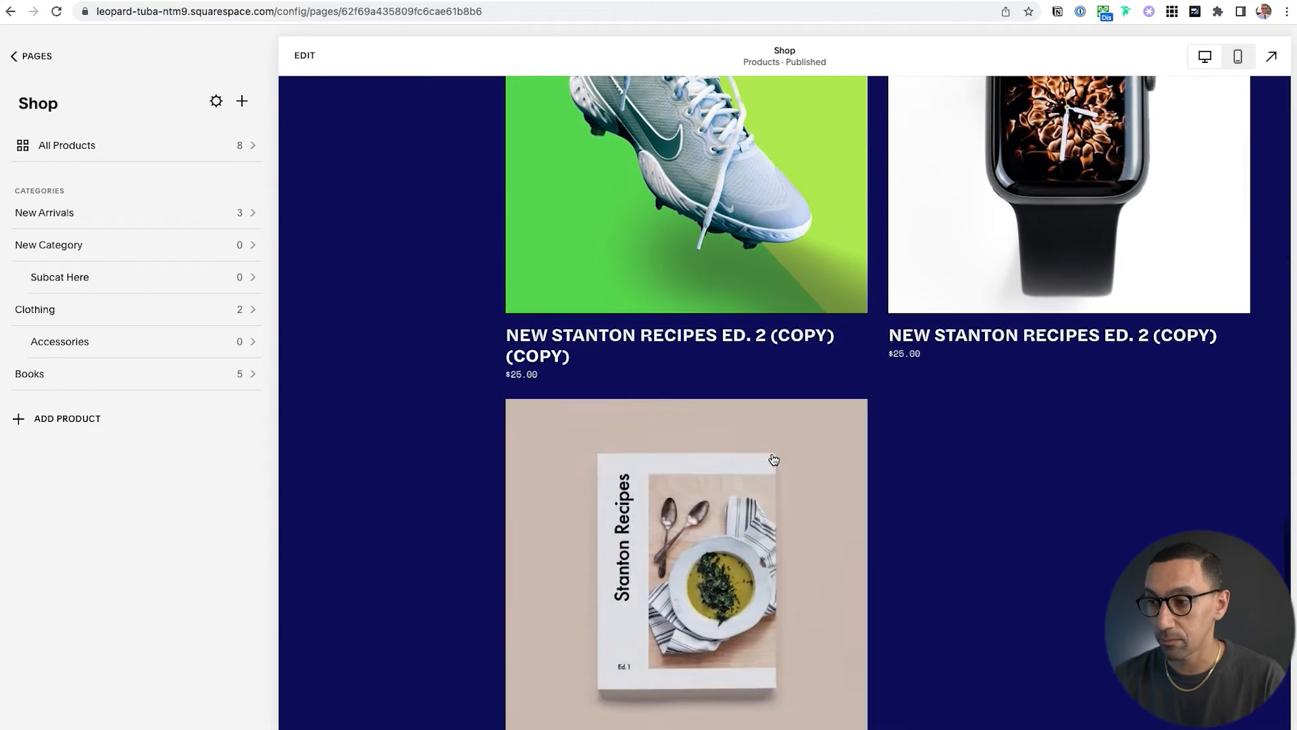
scroll(774, 459, "up", 5)
scroll(774, 459, "up", 1)
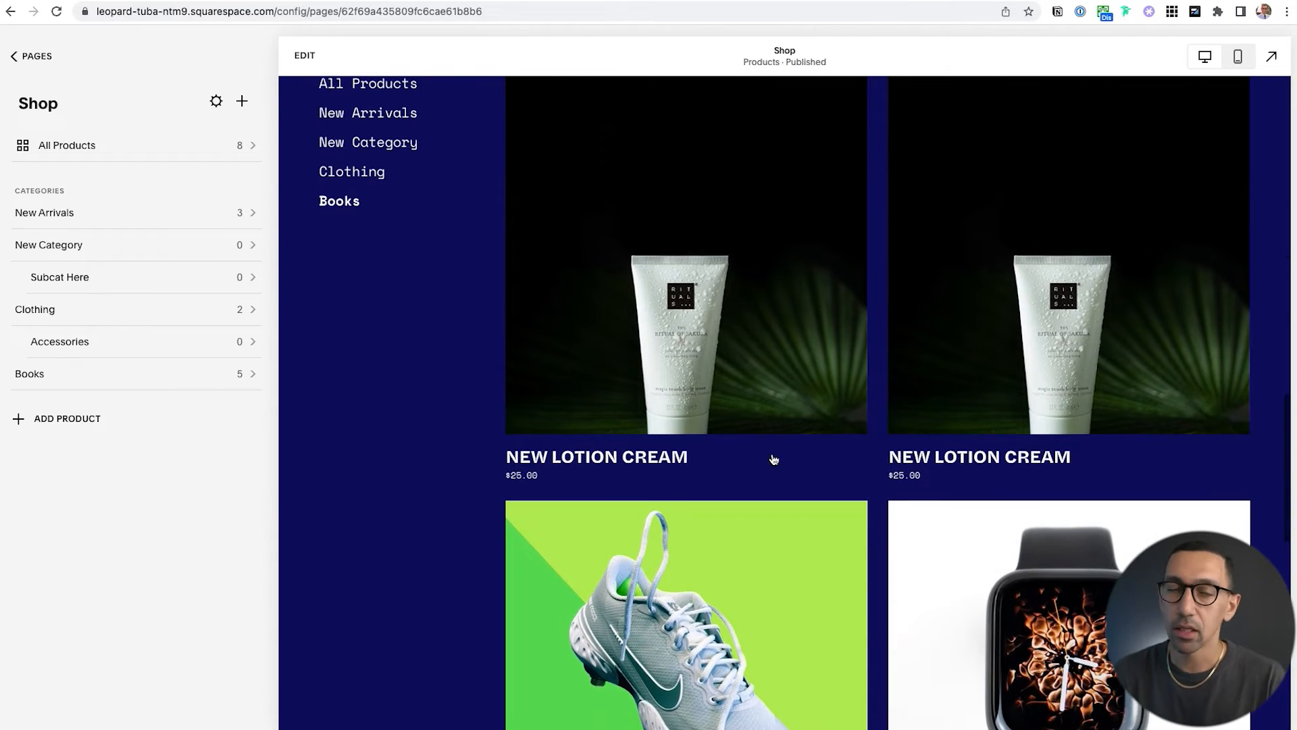
scroll(773, 460, "up", 1)
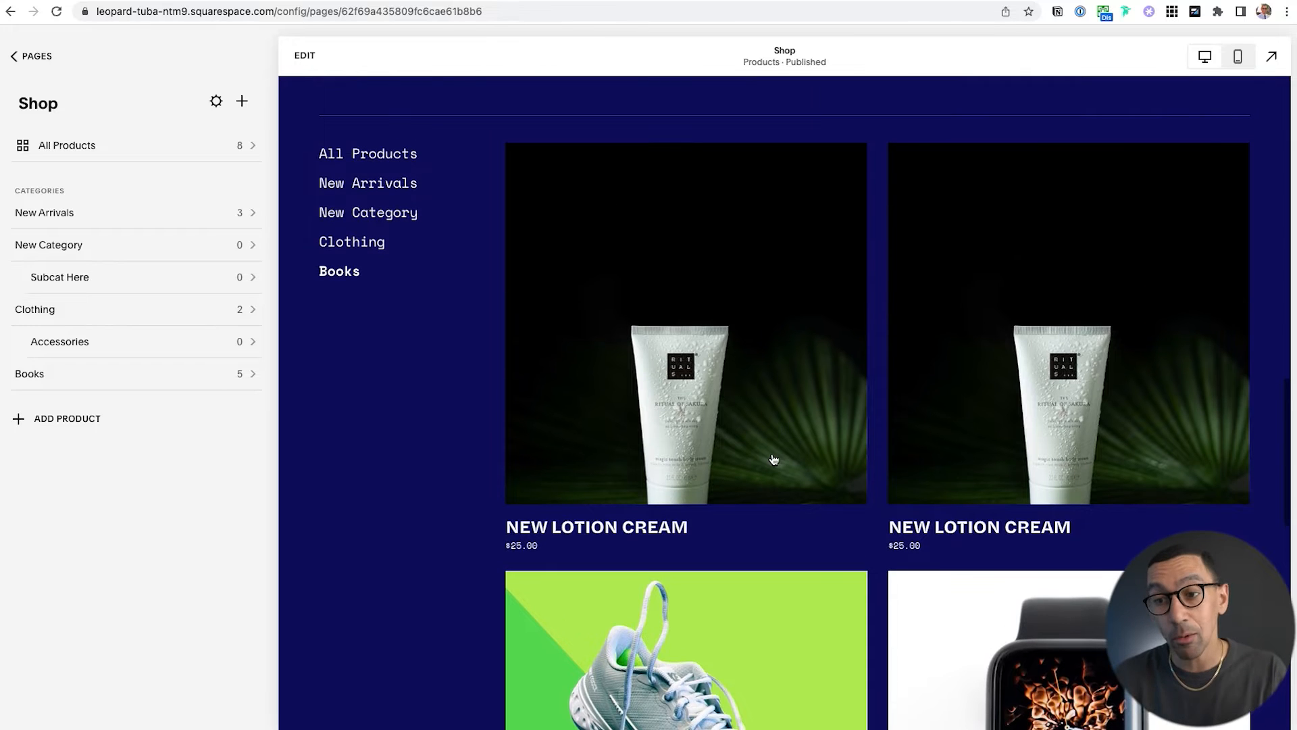
- Filter the shop's product grid by the New Arrivals category and view its products
left_click(371, 189)
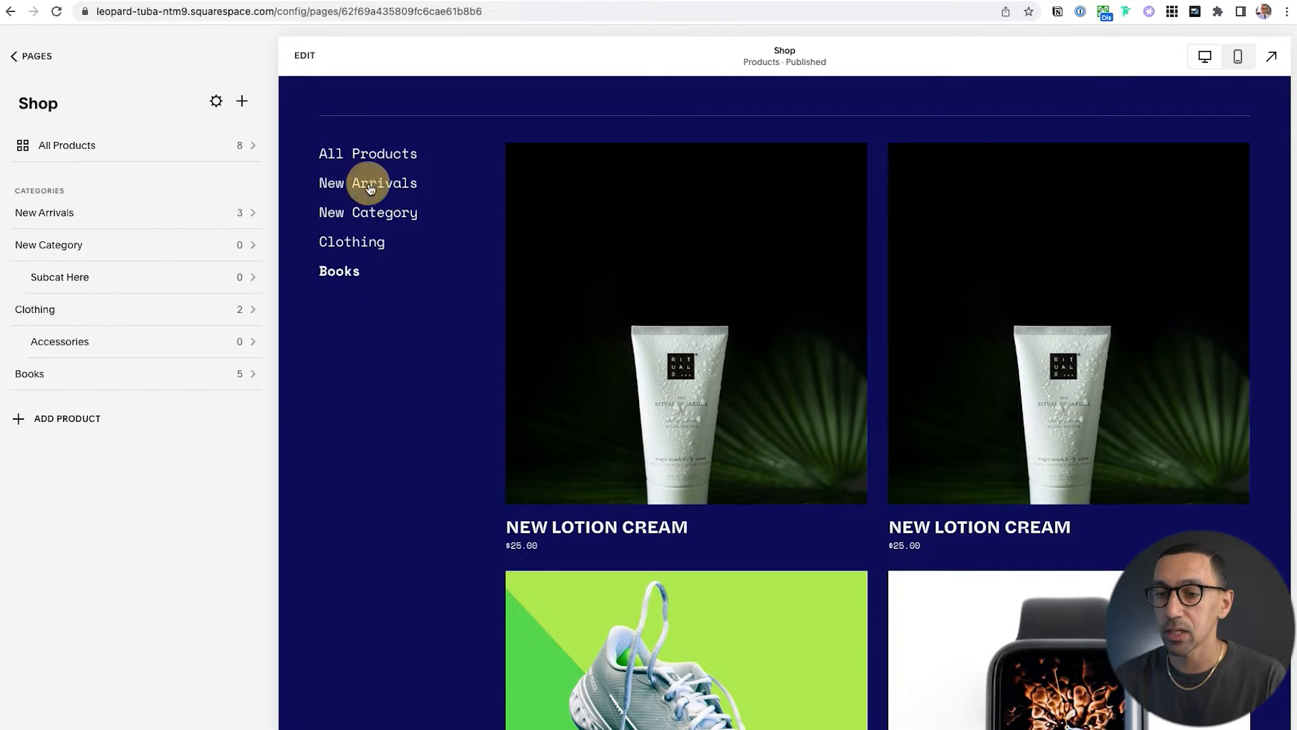
scroll(589, 434, "down", 10)
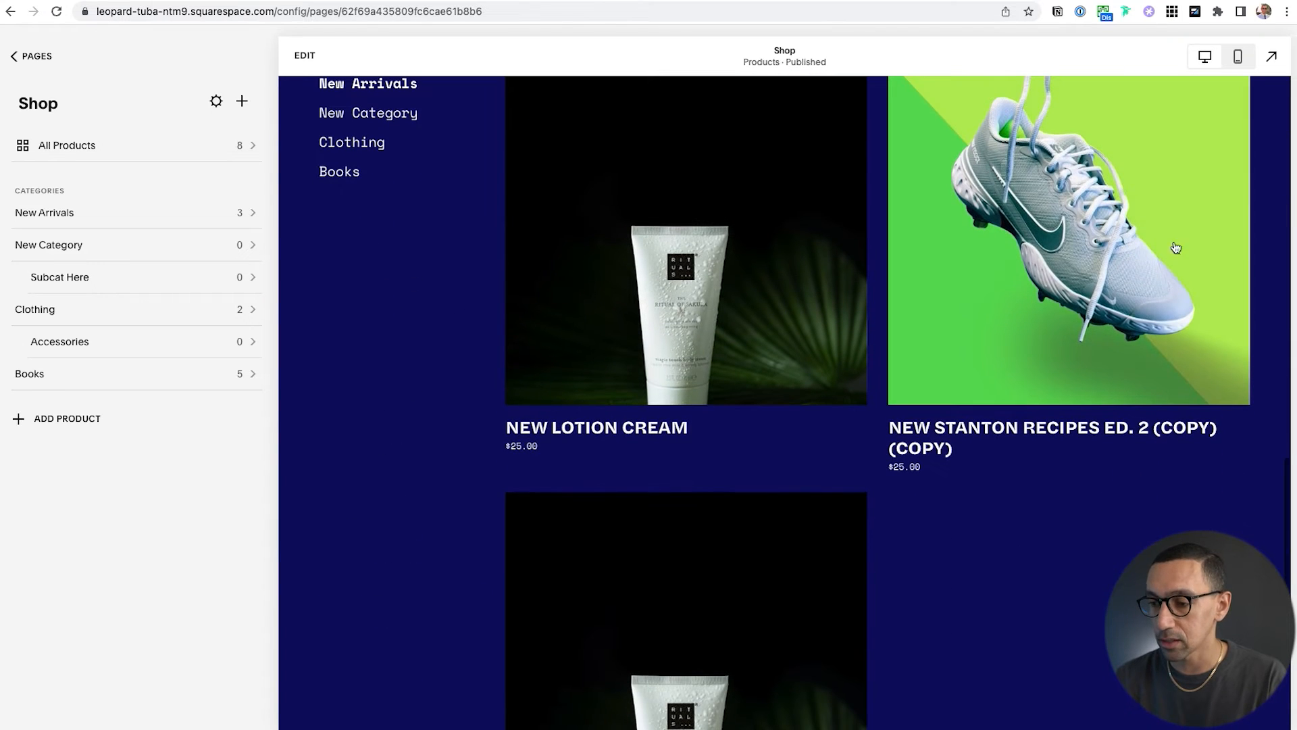
scroll(783, 351, "up", 1)
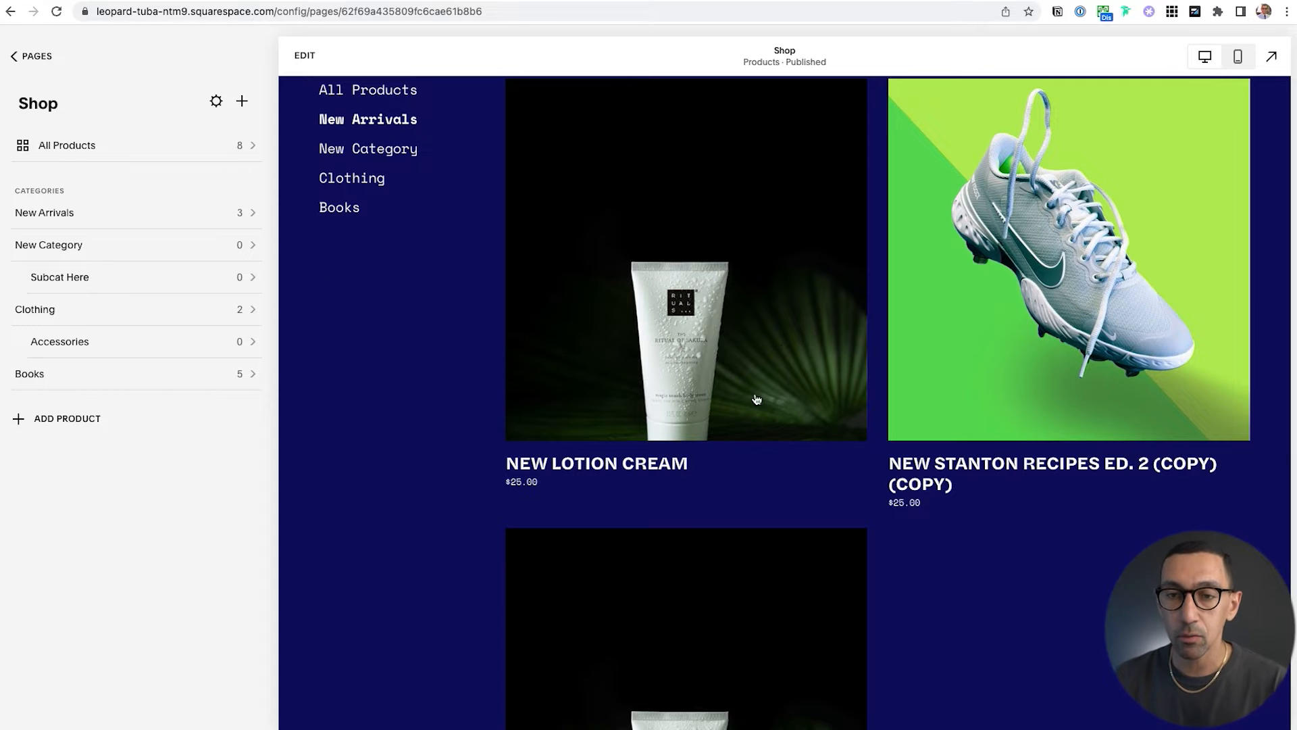
- Return to the site's pages and open the category settings of the unlinked Shop store page
left_click(38, 62)
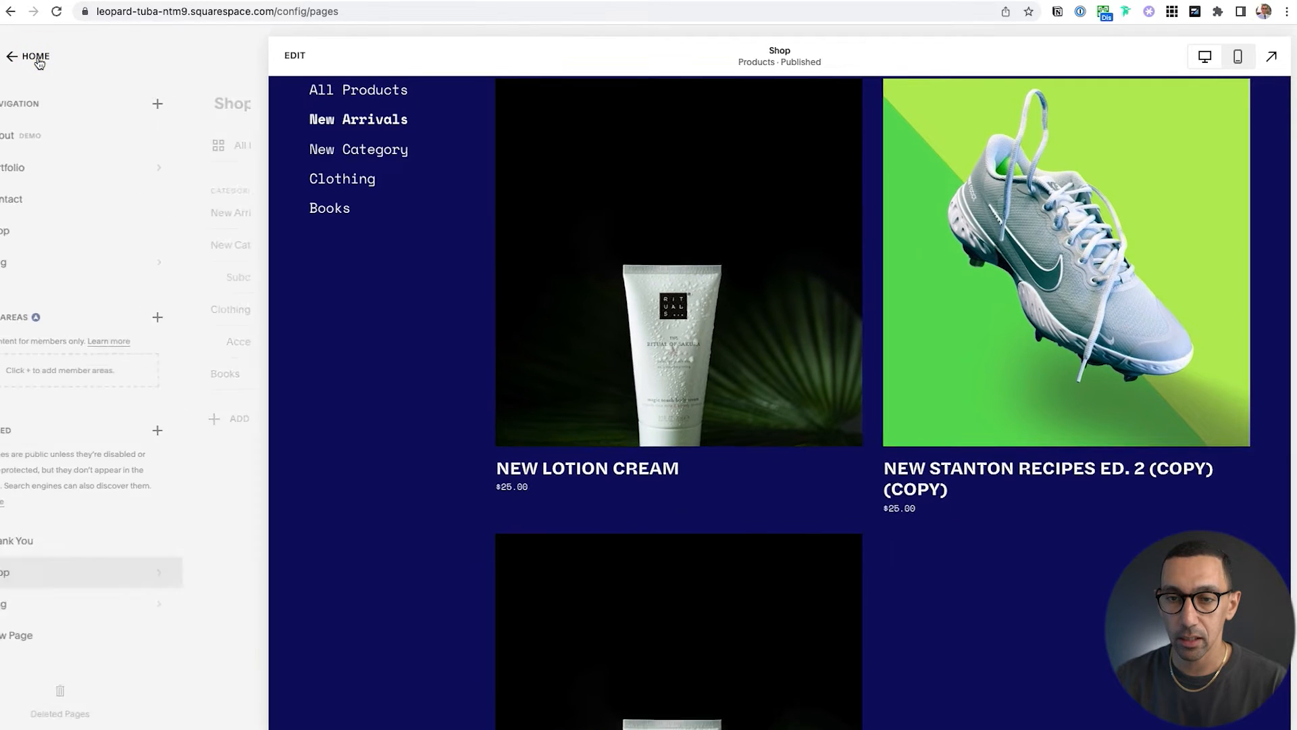
left_click(38, 58)
left_click(40, 149)
scroll(107, 524, "down", 3)
mouse_move(195, 566)
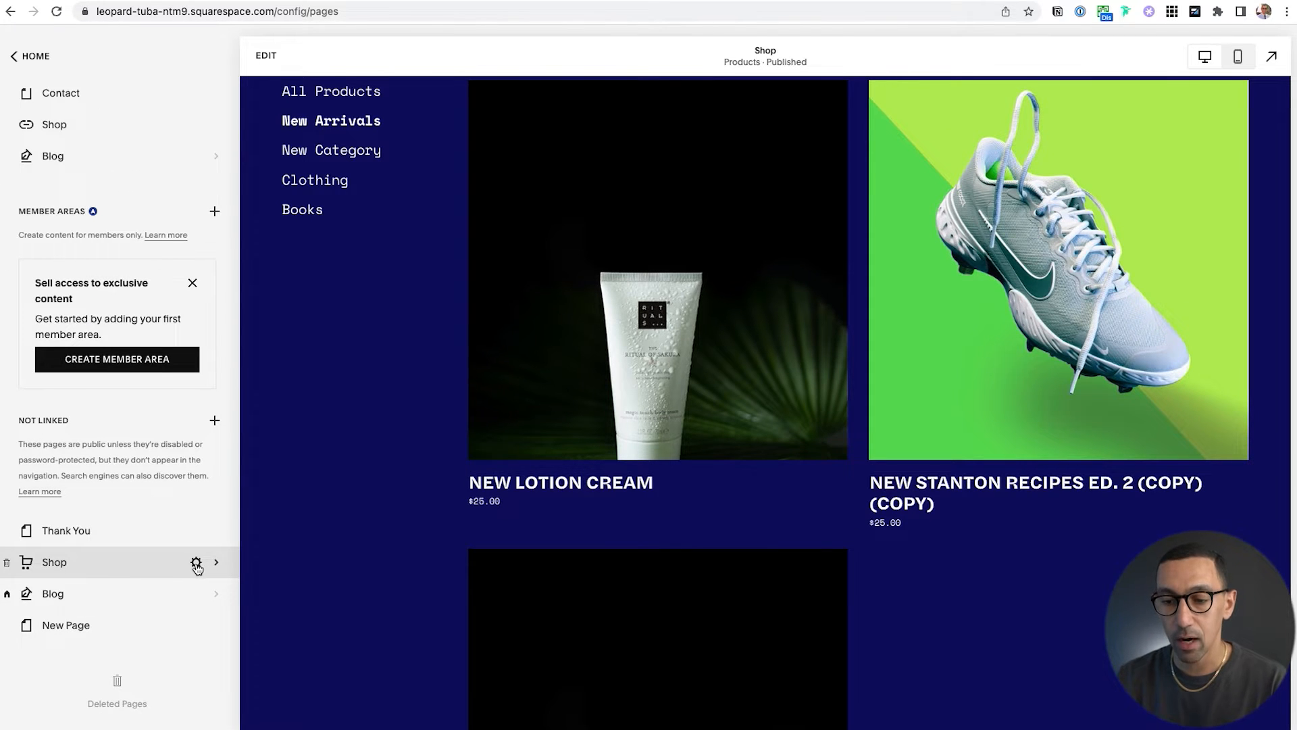
left_click(196, 563)
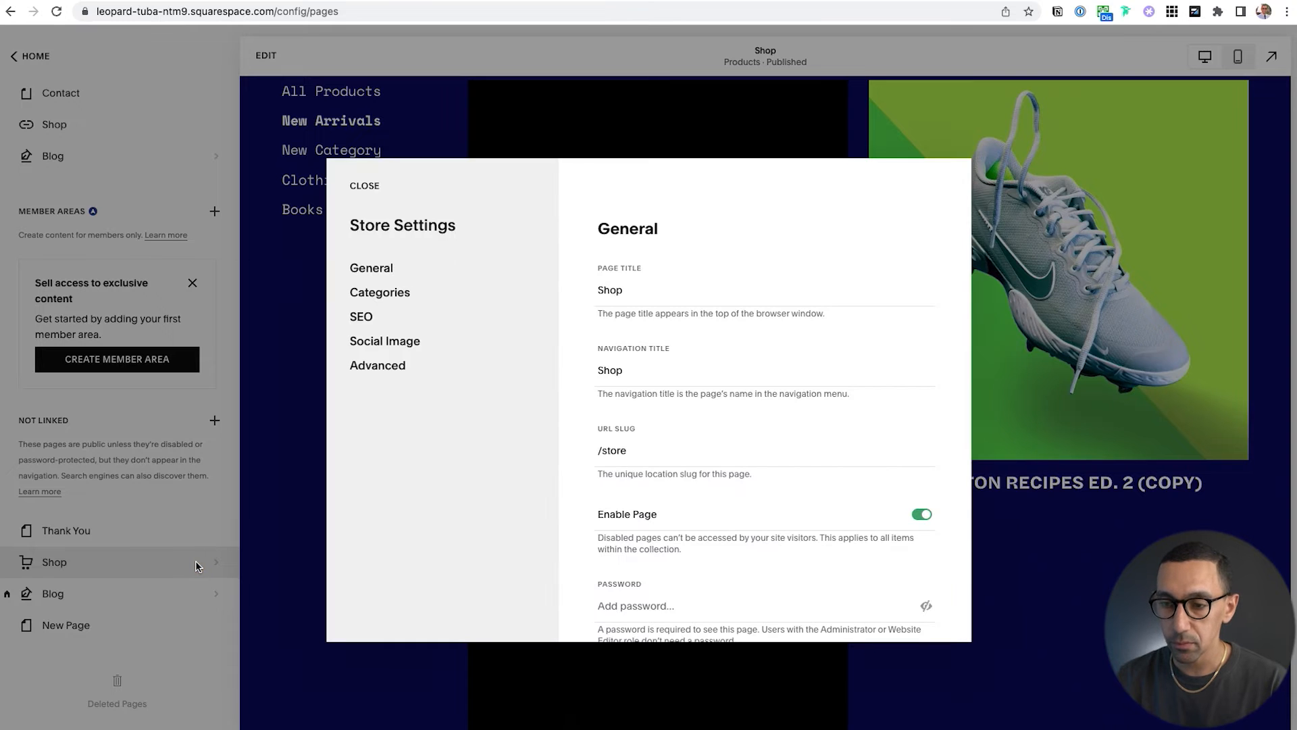
left_click(394, 291)
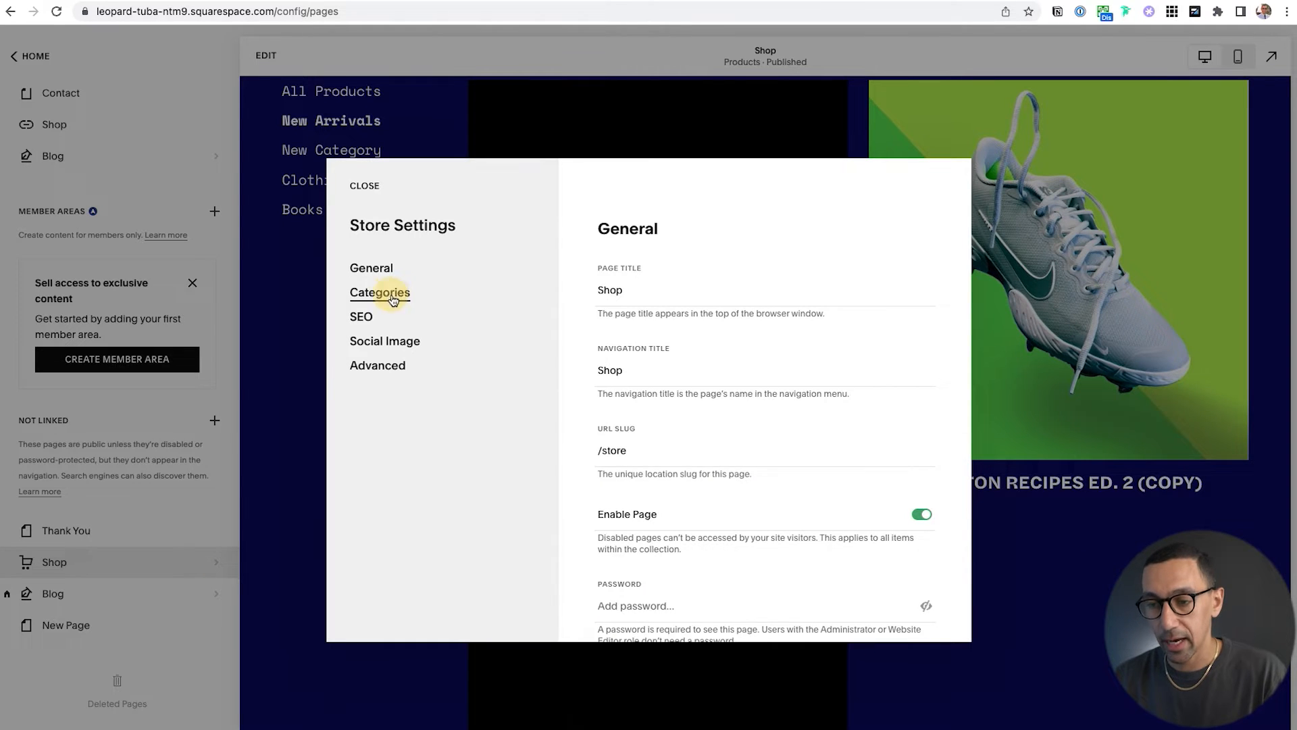
- Add a new product category named Best Sellers to the store
left_click(685, 346)
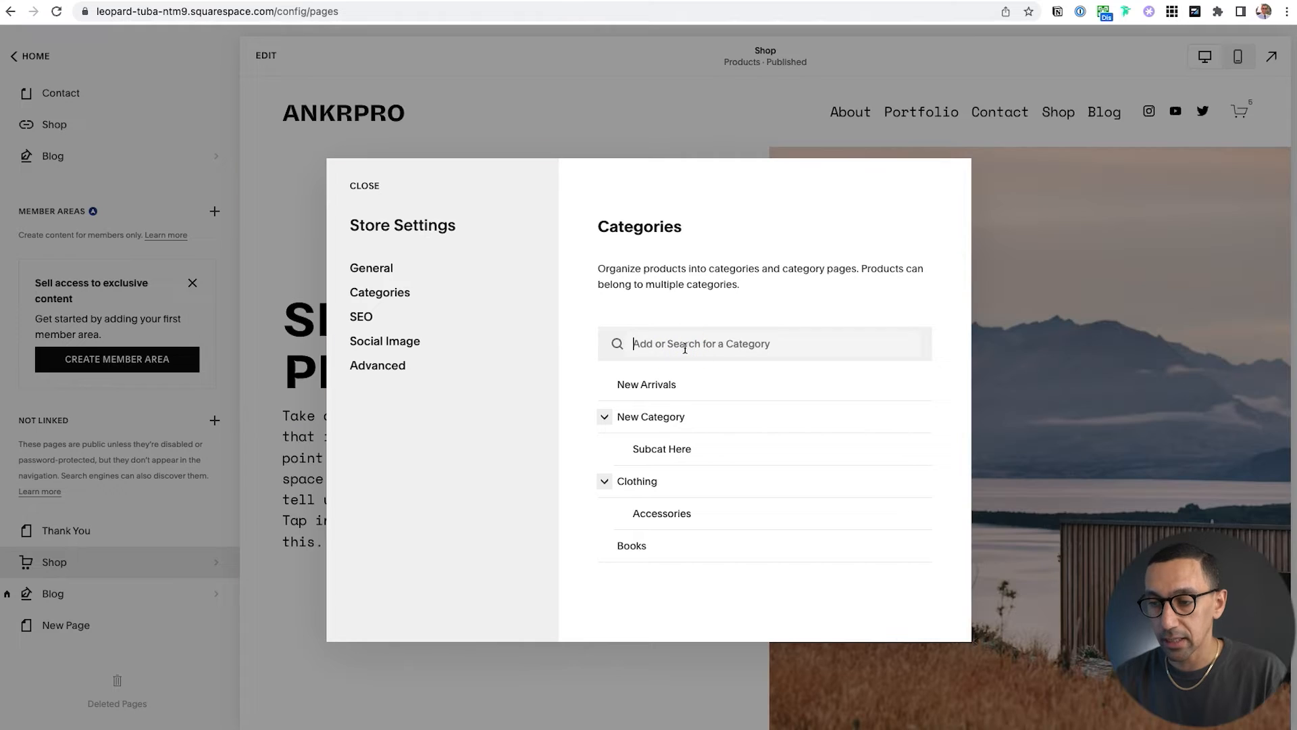
type("Best Sellers")
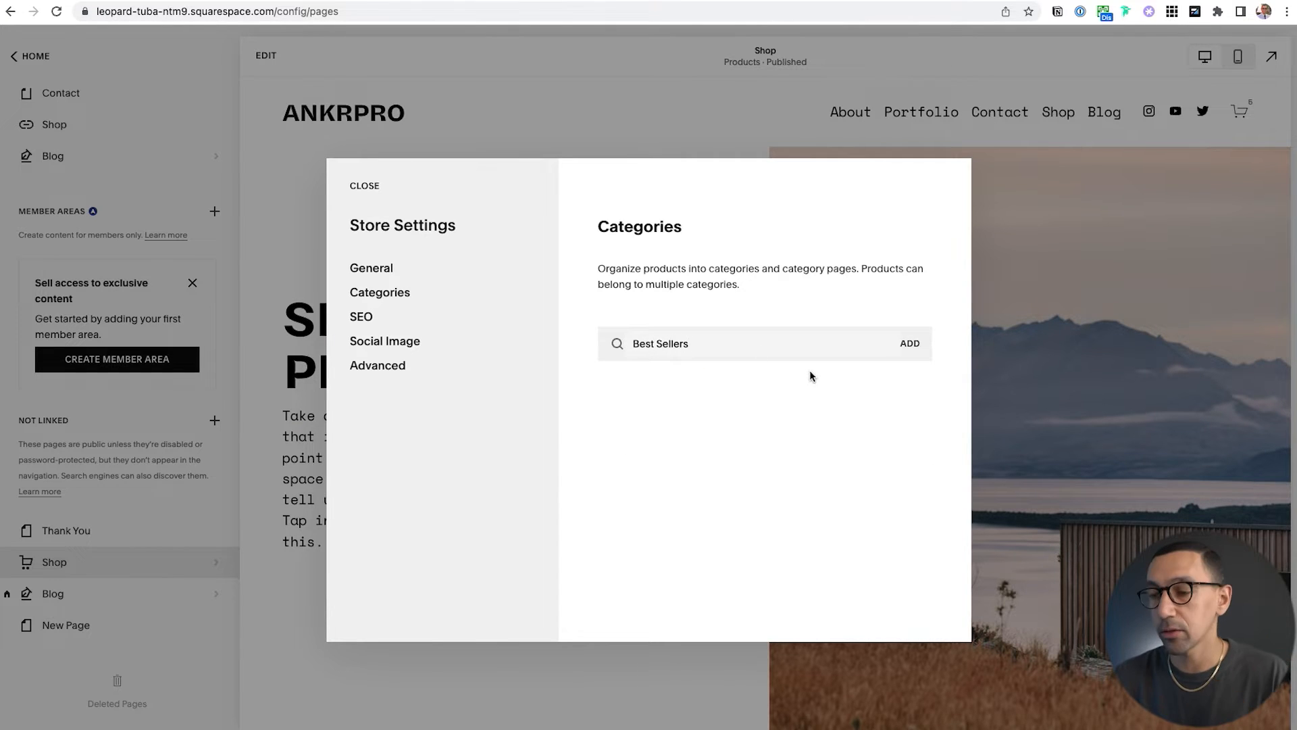
left_click(909, 343)
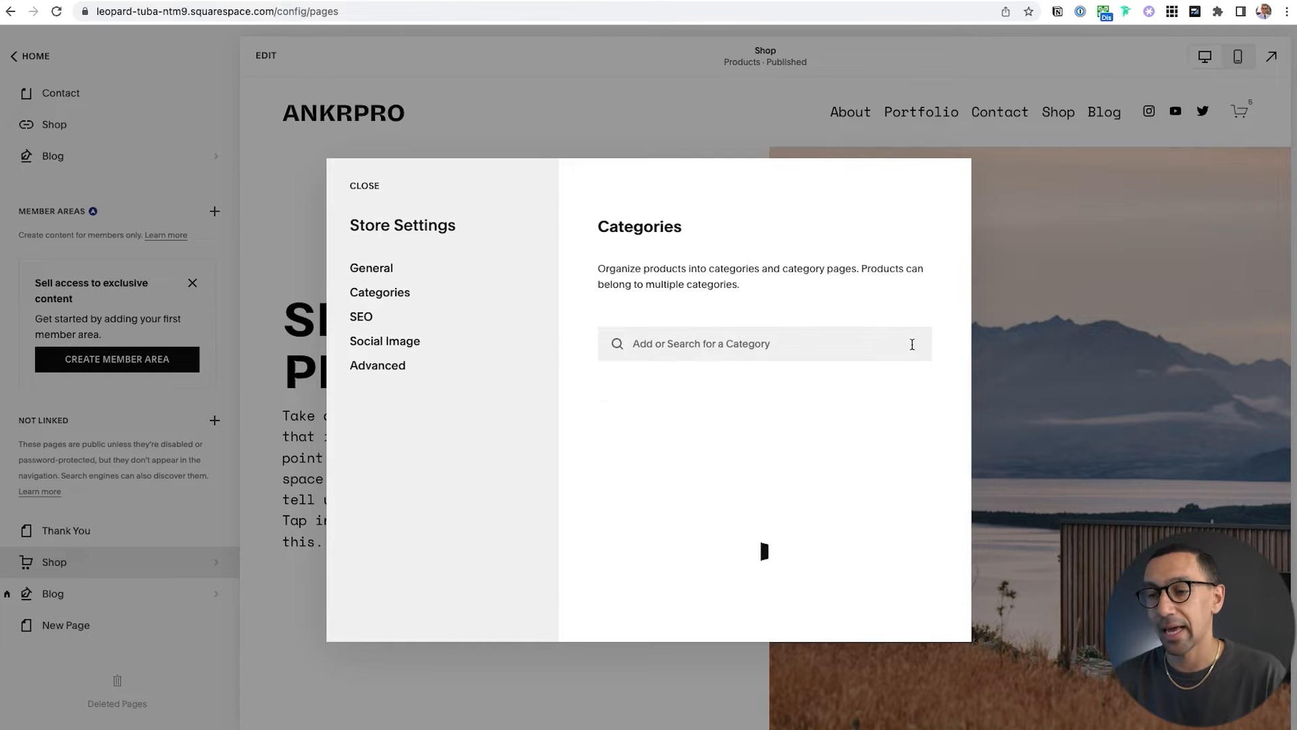
- Move the Best Sellers category below Books as a top-level category, close the store settings and check the shop's category list
mouse_move(675, 375)
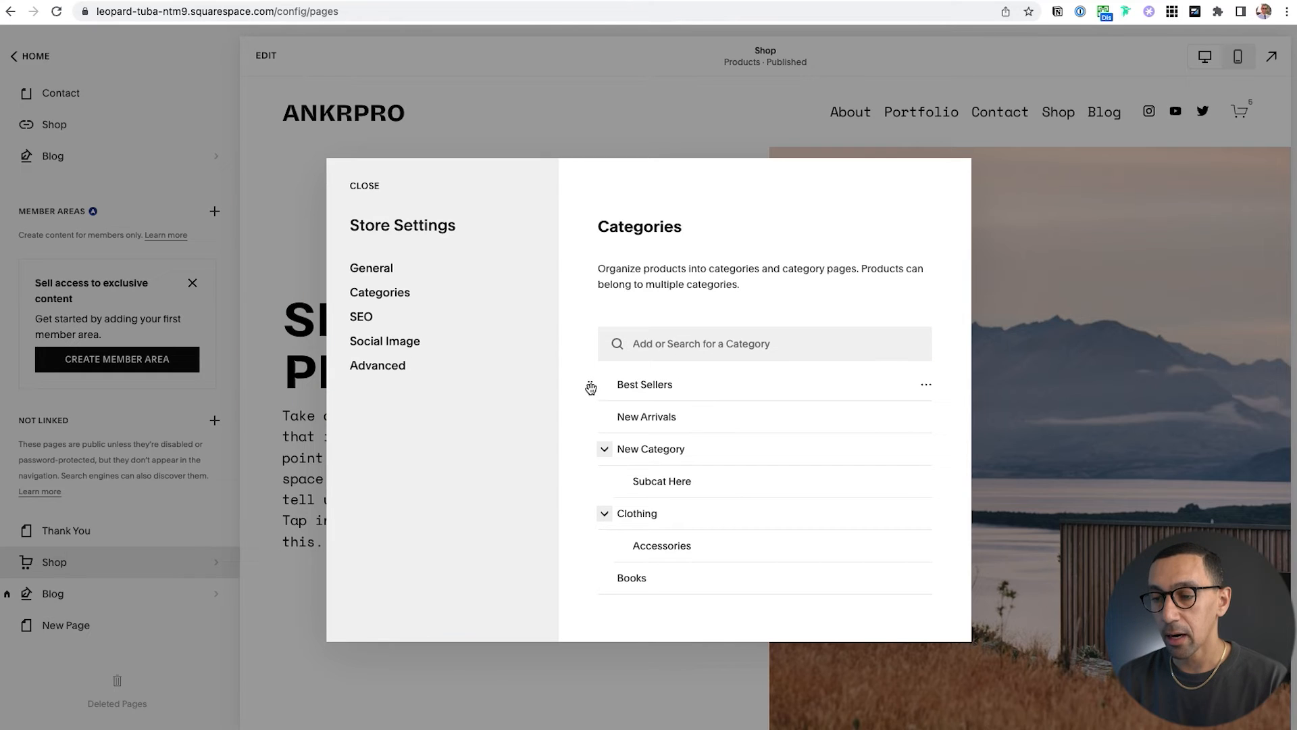
left_click_drag(590, 385, 646, 601)
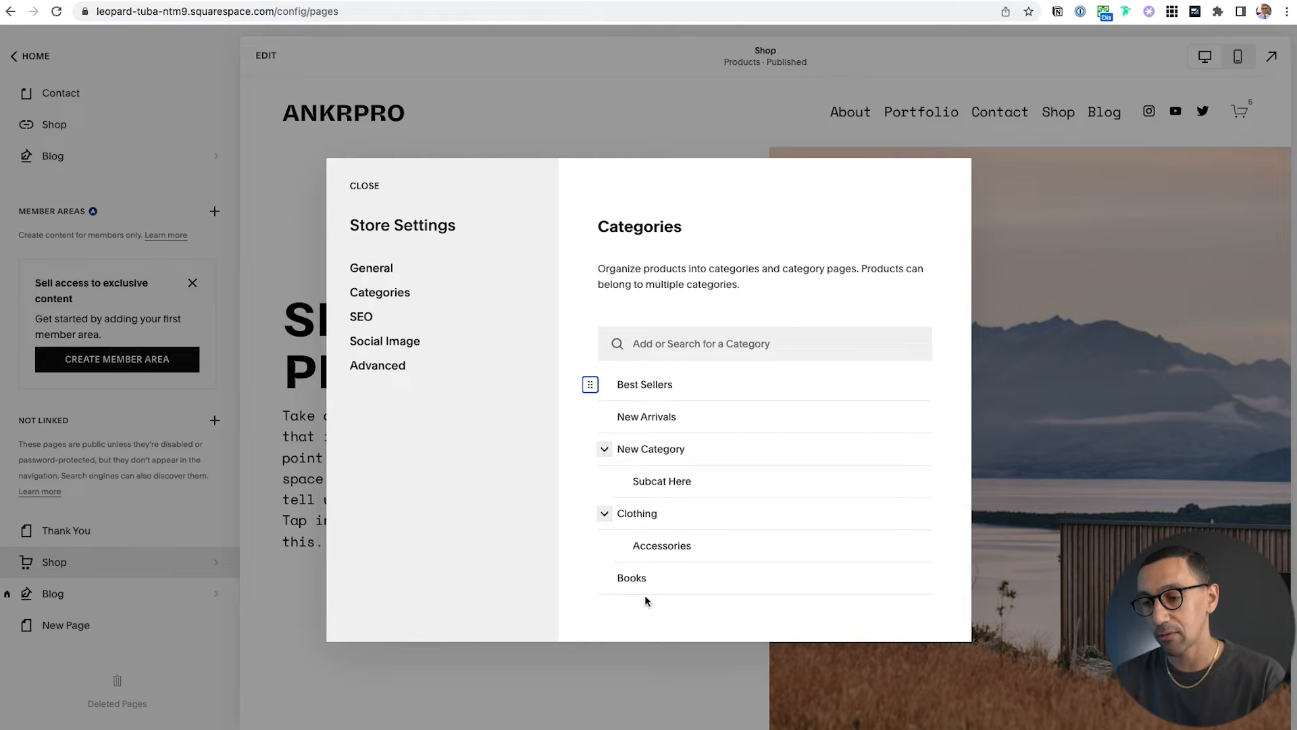
mouse_move(591, 385)
left_mouse_down()
mouse_move(690, 482)
mouse_move(718, 601)
mouse_move(740, 593)
left_mouse_up()
mouse_move(591, 386)
left_mouse_down()
mouse_move(588, 612)
mouse_move(582, 587)
left_mouse_up()
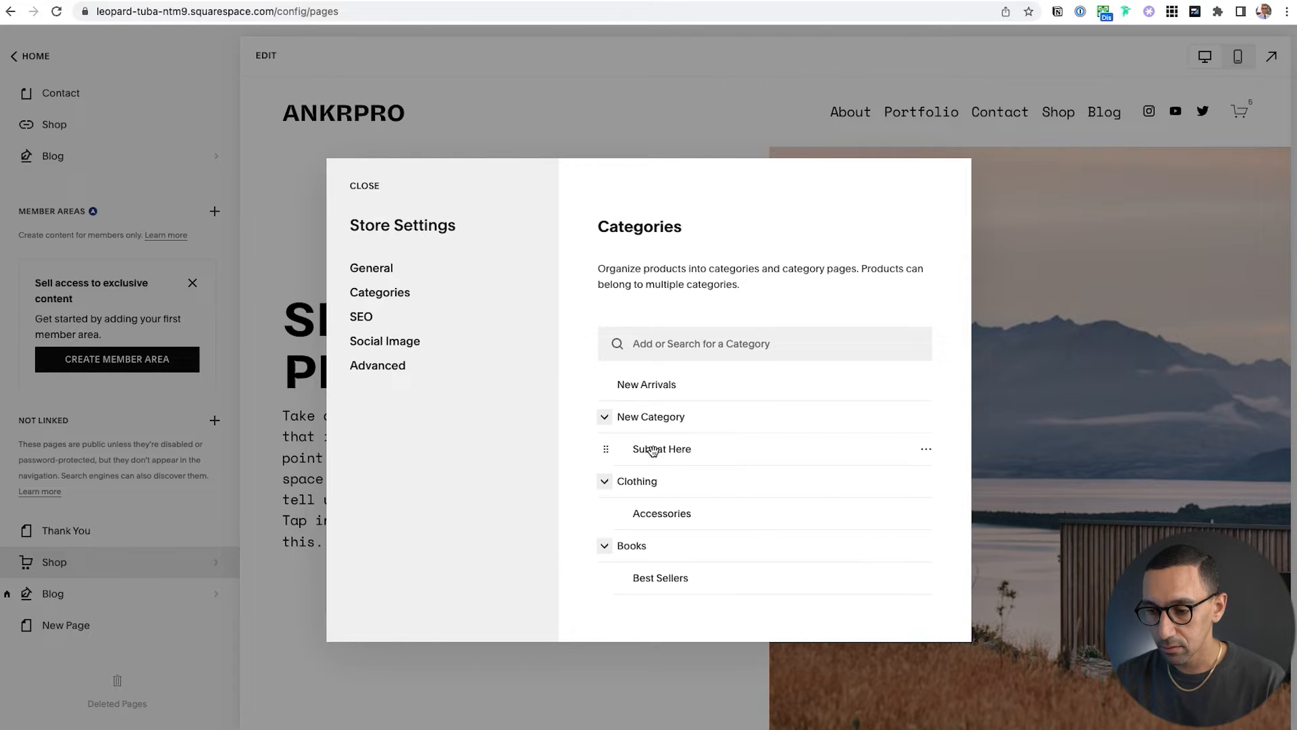
left_click_drag(606, 581, 761, 530)
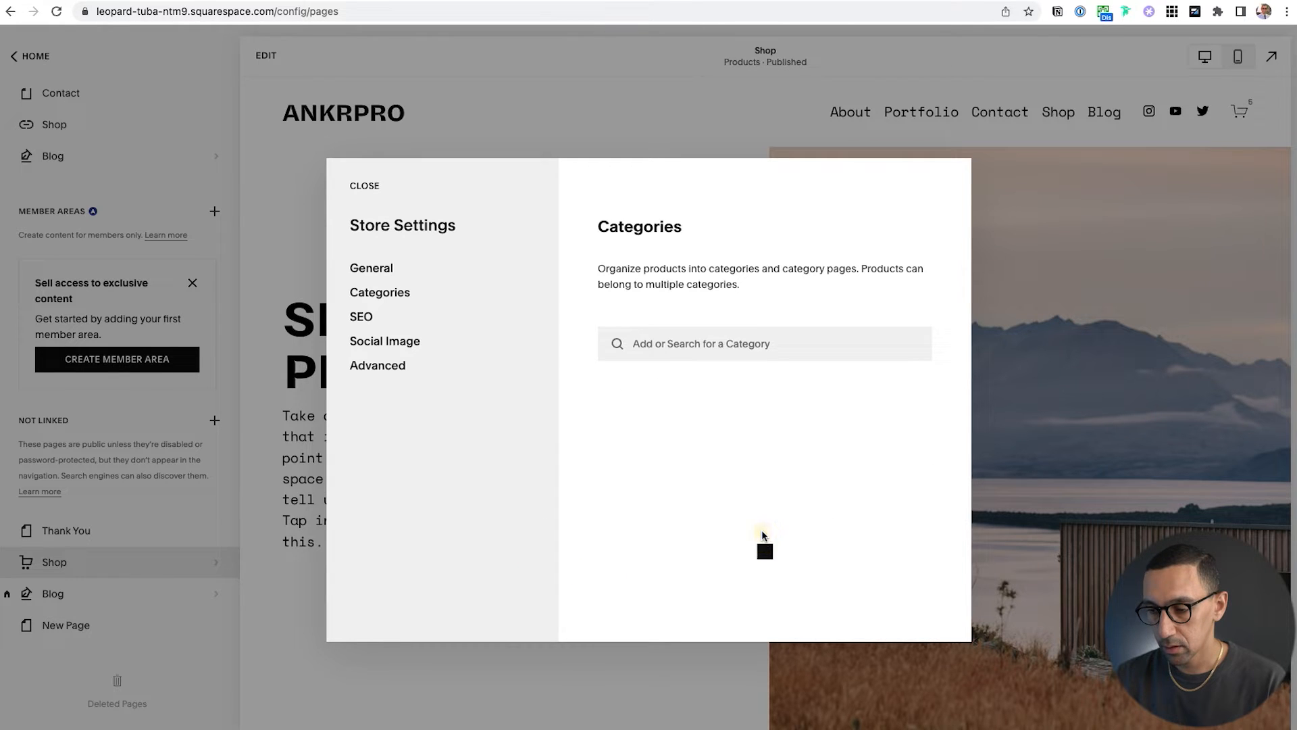
left_click_drag(591, 547, 712, 596)
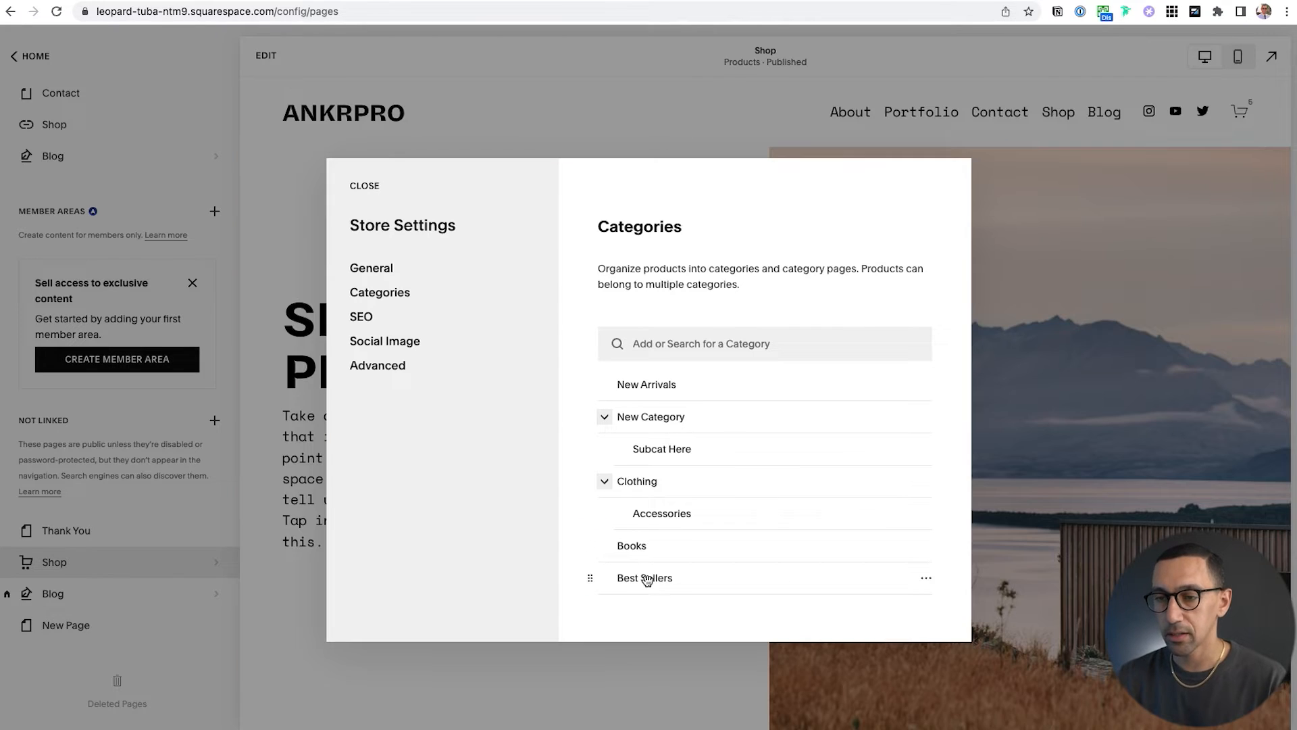
left_click(364, 189)
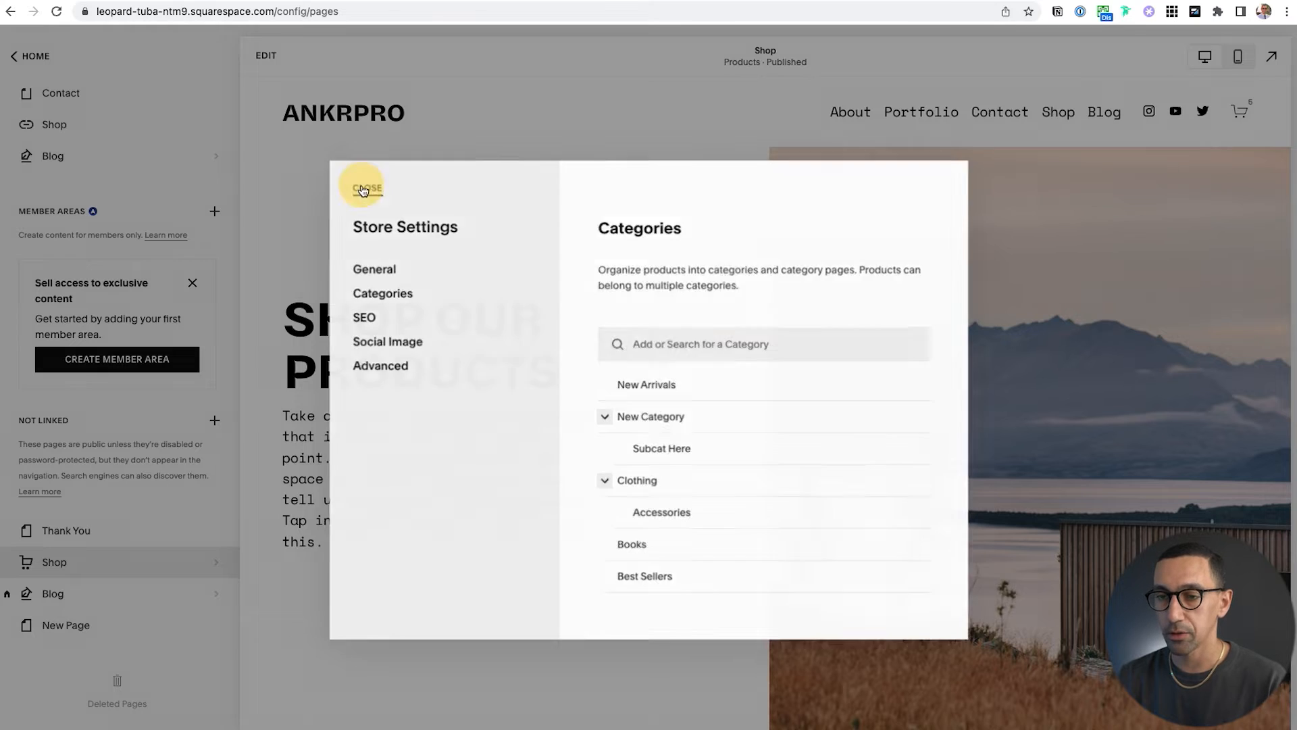
scroll(492, 386, "down", 15)
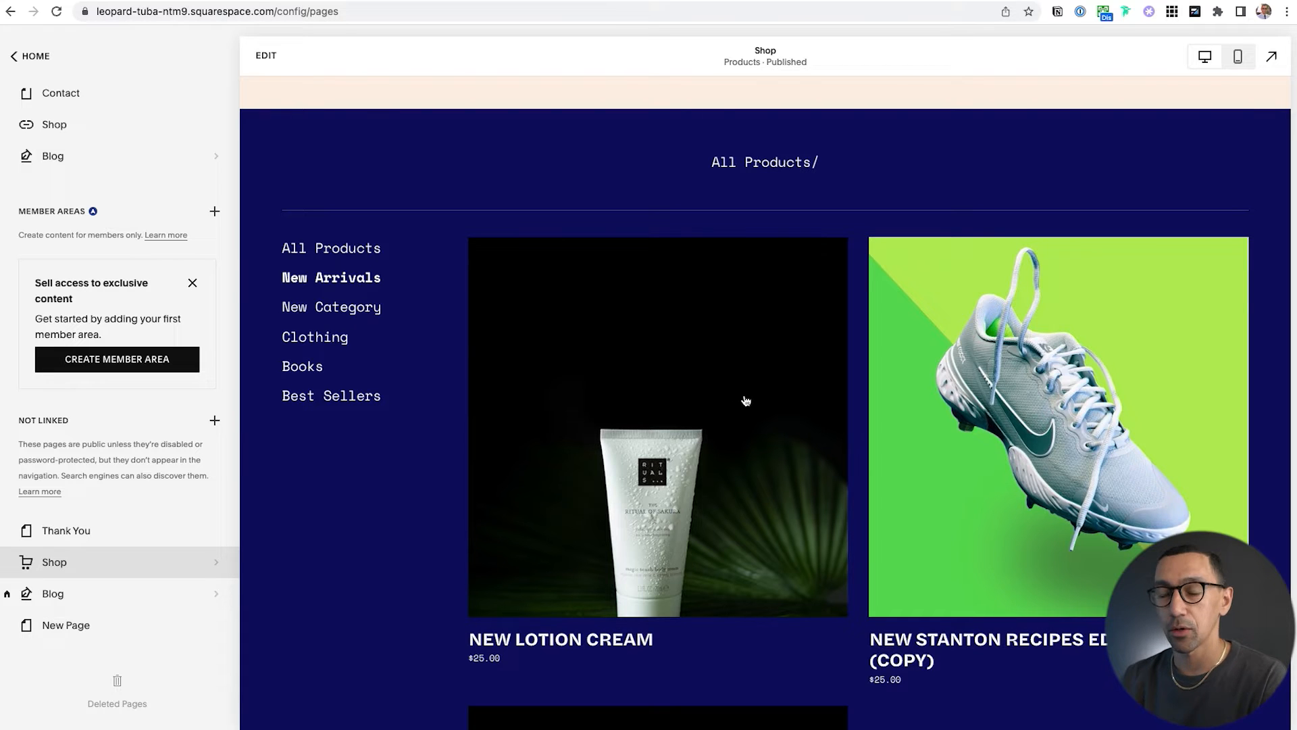
- Open the Sales analytics and set a custom date range with a start date of Oct 1, 2019
left_click(38, 57)
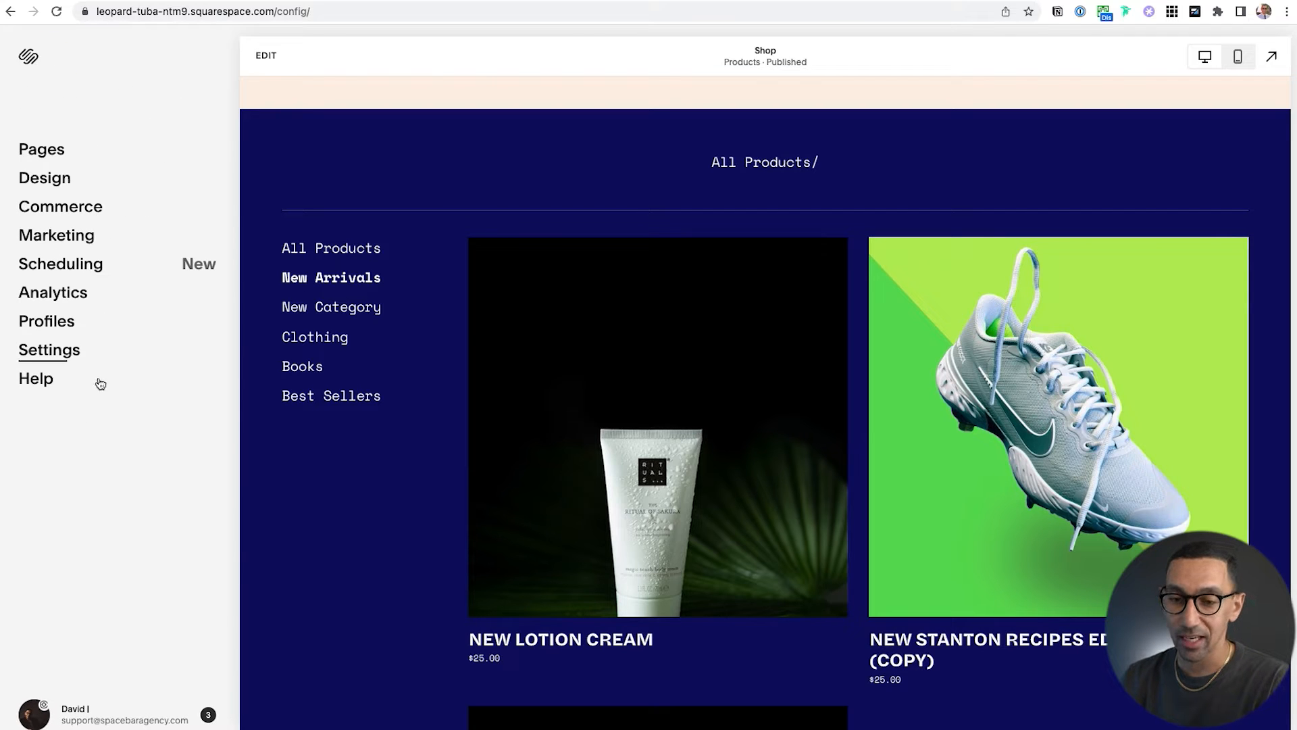
left_click(50, 297)
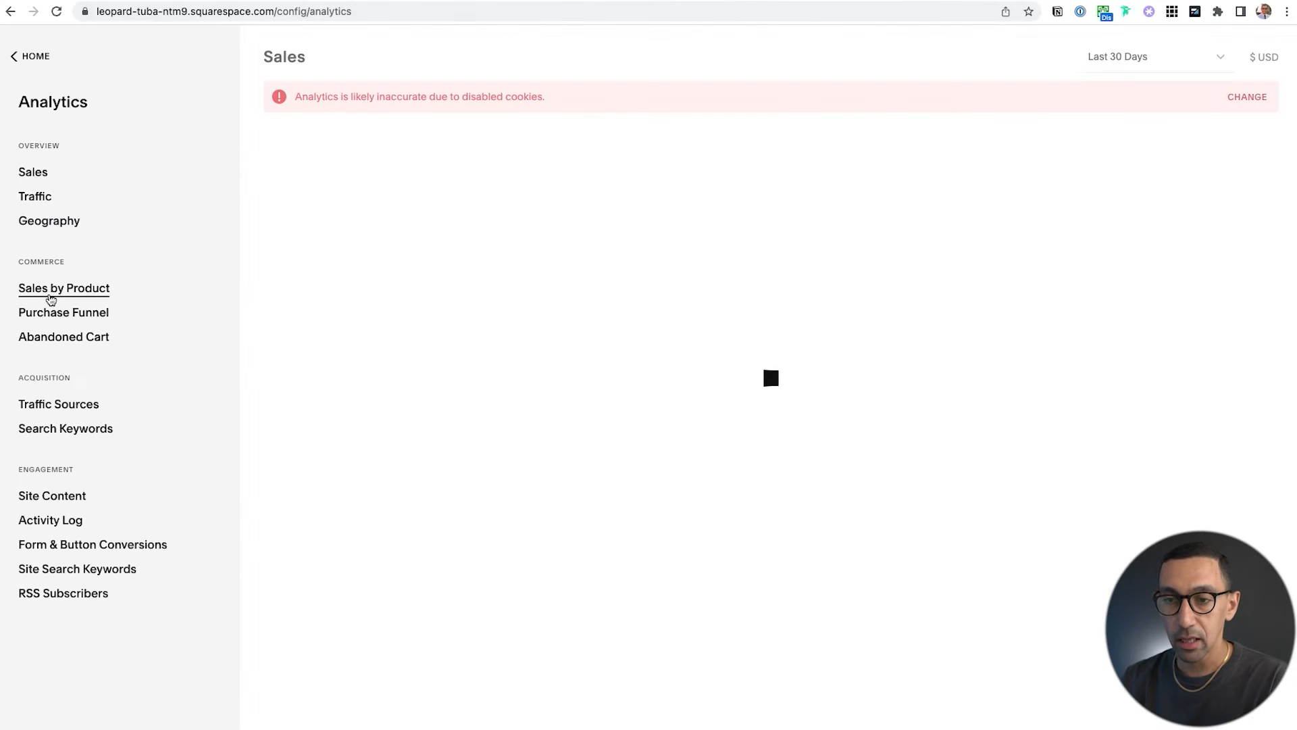
left_click(1162, 57)
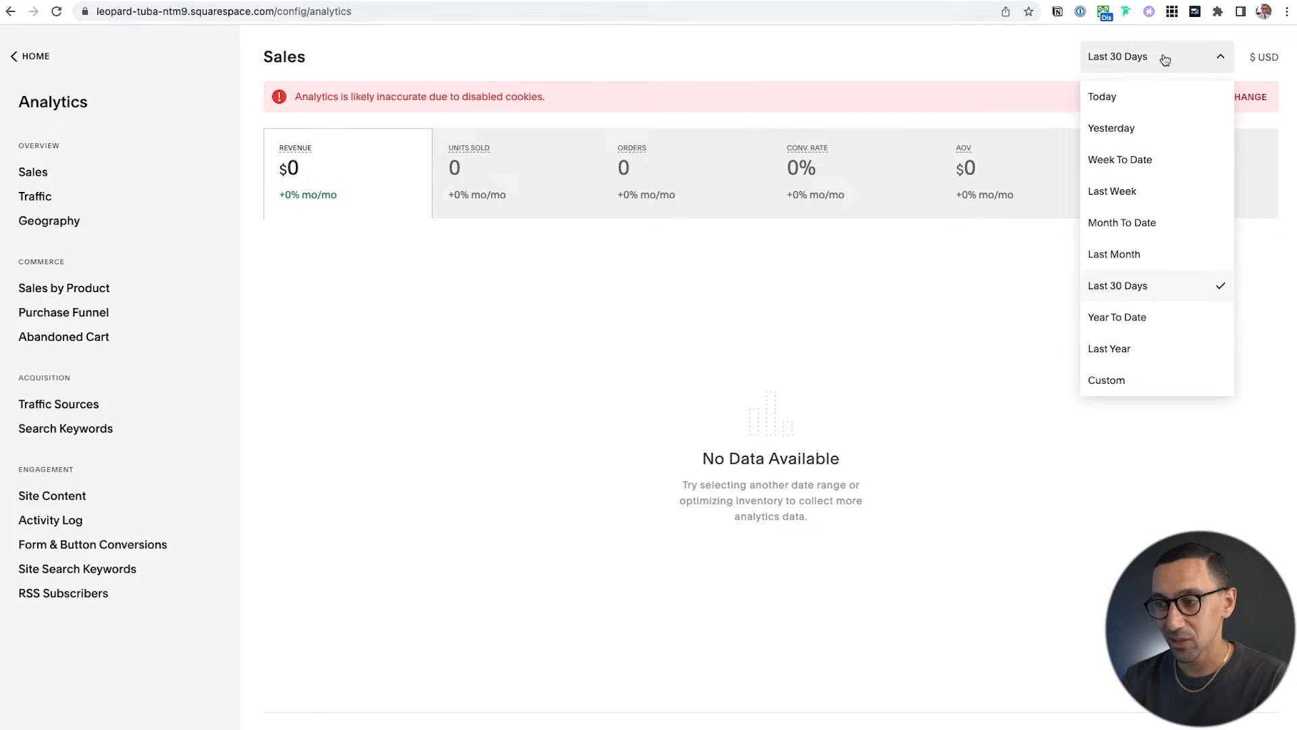
left_click(1157, 381)
left_click(782, 96)
left_click(782, 96)
left_click(782, 96)
left_click(782, 96)
left_click(782, 96)
left_click(782, 96)
left_click(782, 96)
left_click(782, 95)
left_click(782, 96)
left_click(782, 96)
left_click(783, 96)
left_click(782, 96)
left_click(783, 96)
left_click(783, 95)
double_click(783, 96)
left_click(783, 96)
left_click(782, 96)
double_click(781, 96)
left_click(782, 96)
double_click(782, 96)
double_click(782, 96)
double_click(782, 96)
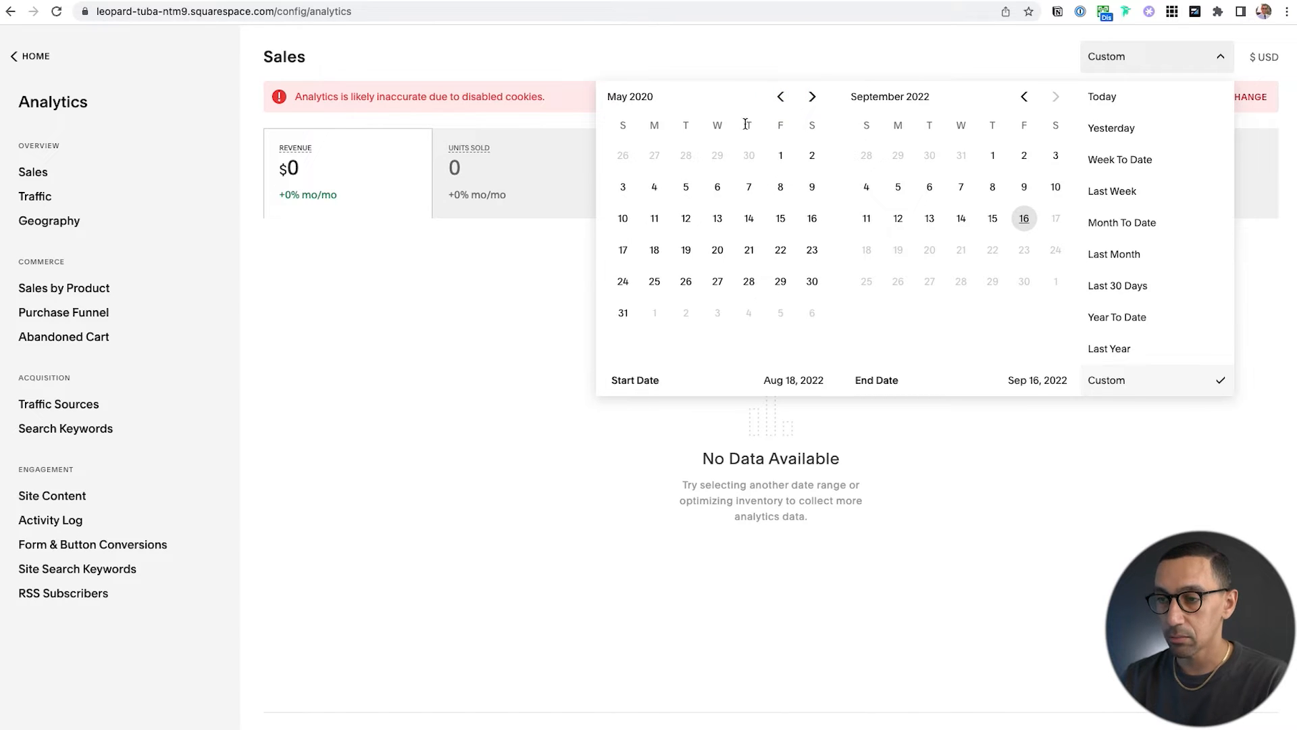
left_click(774, 98)
double_click(774, 99)
left_click(774, 100)
double_click(774, 99)
left_click(774, 99)
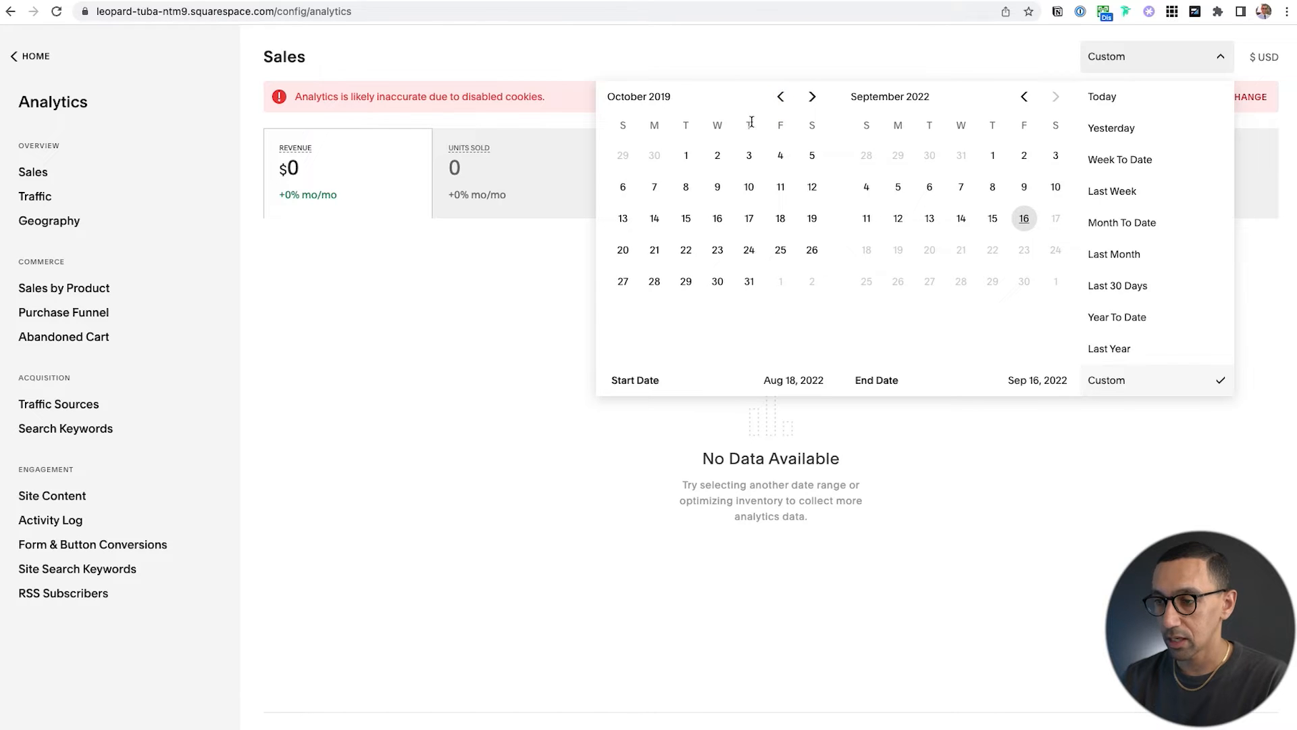
left_click(684, 155)
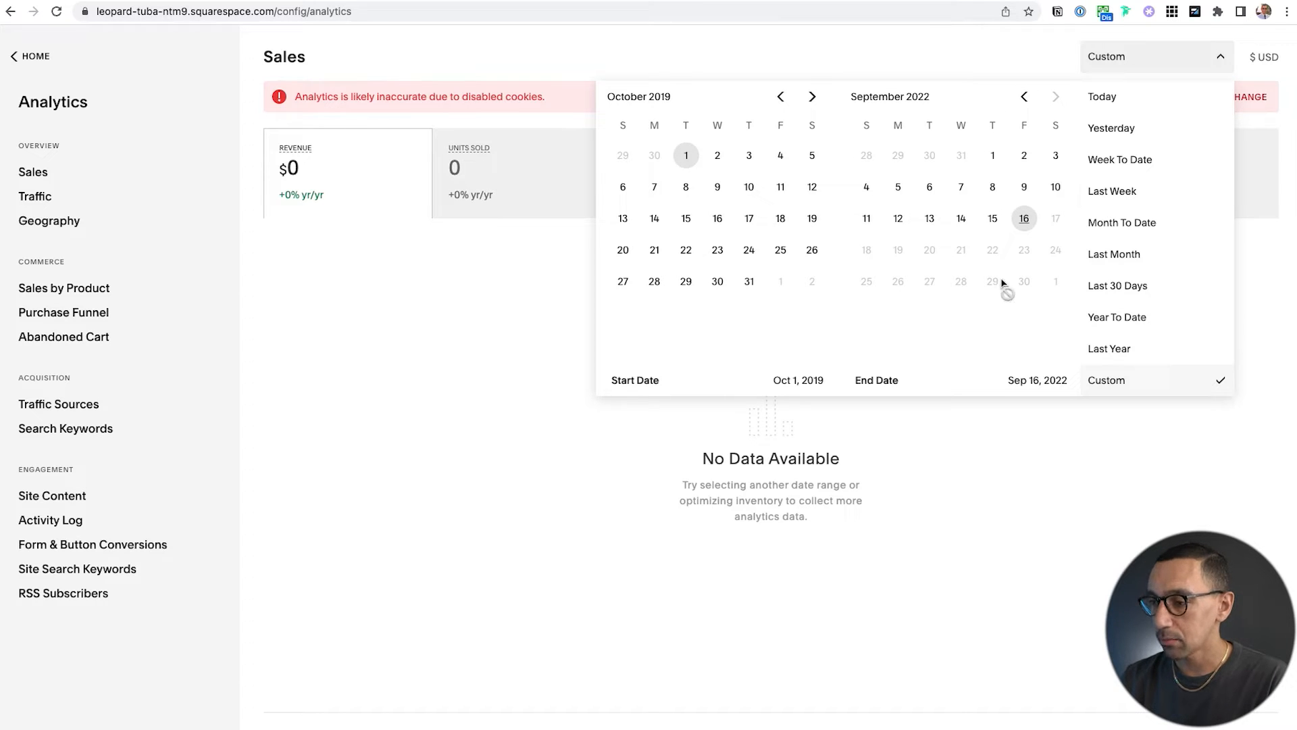
- Close the date range picker and view the Sales by Product analytics
left_click(1164, 434)
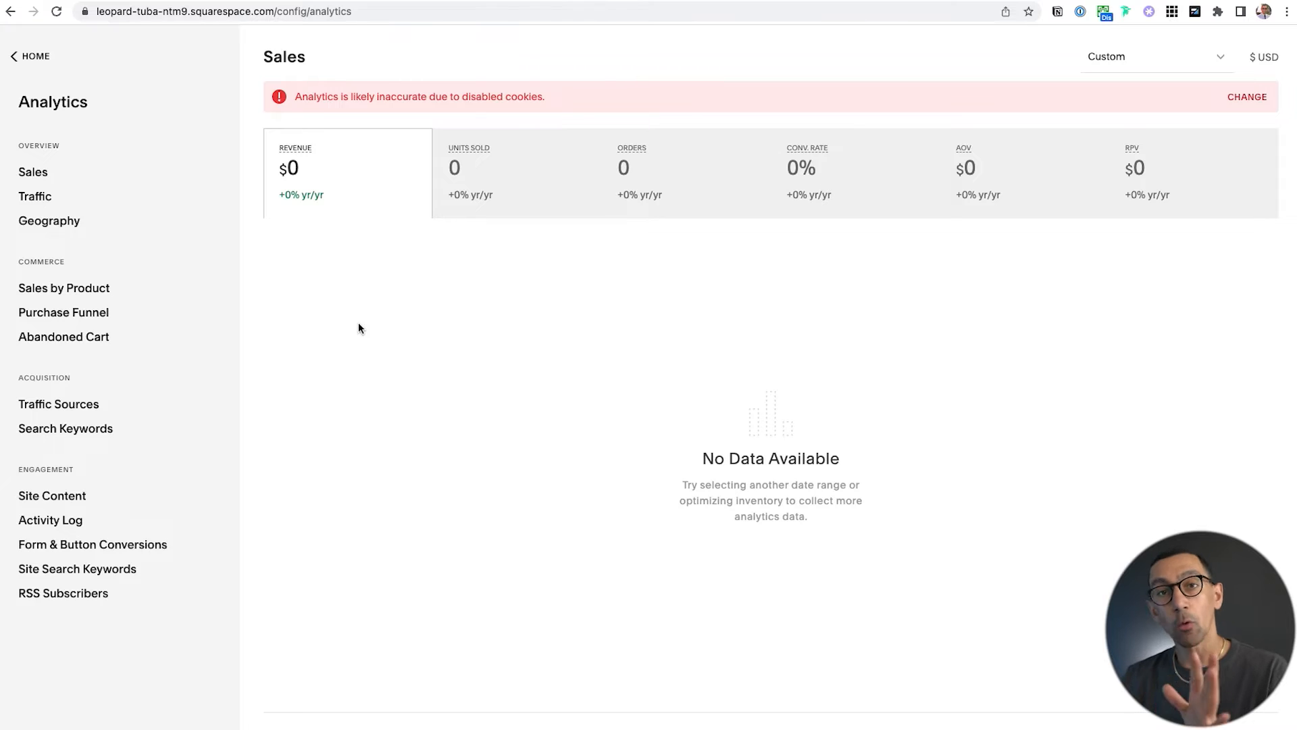
left_click(86, 289)
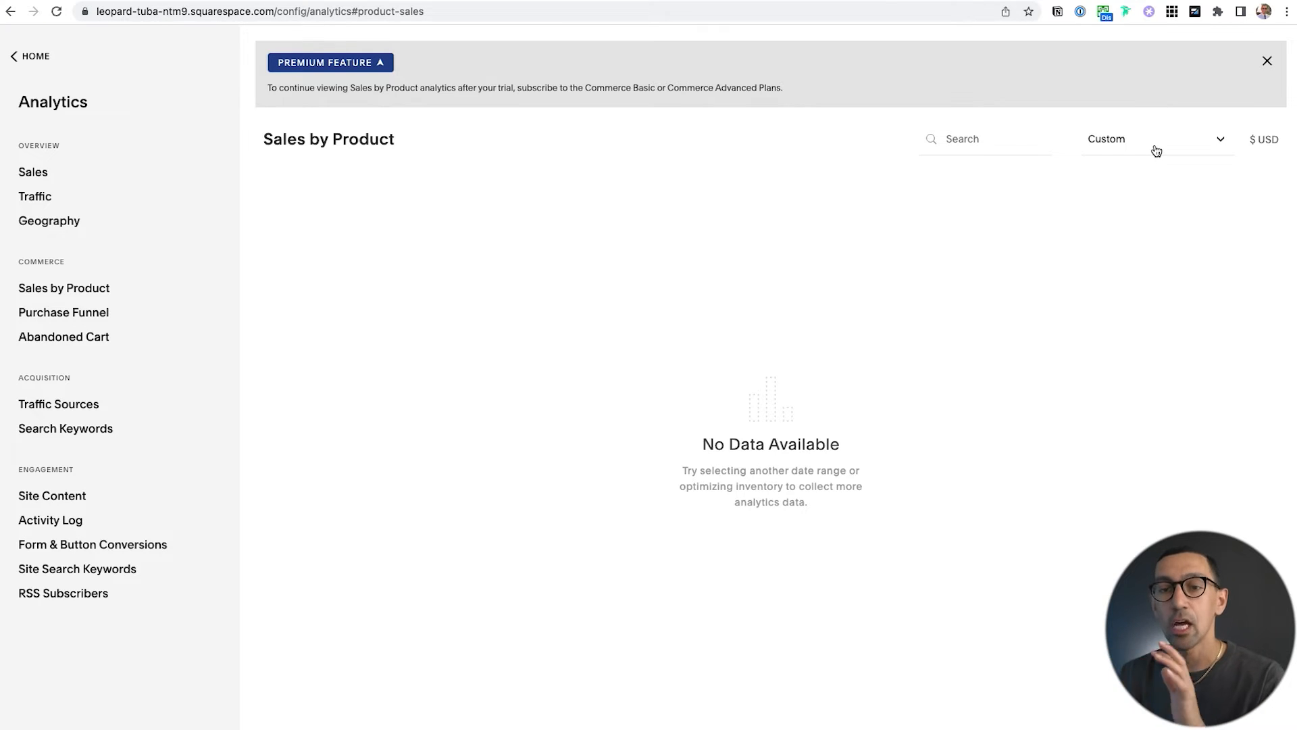
- Return to the site's pages and open the All Products list of the unlinked Shop store page
left_click(35, 56)
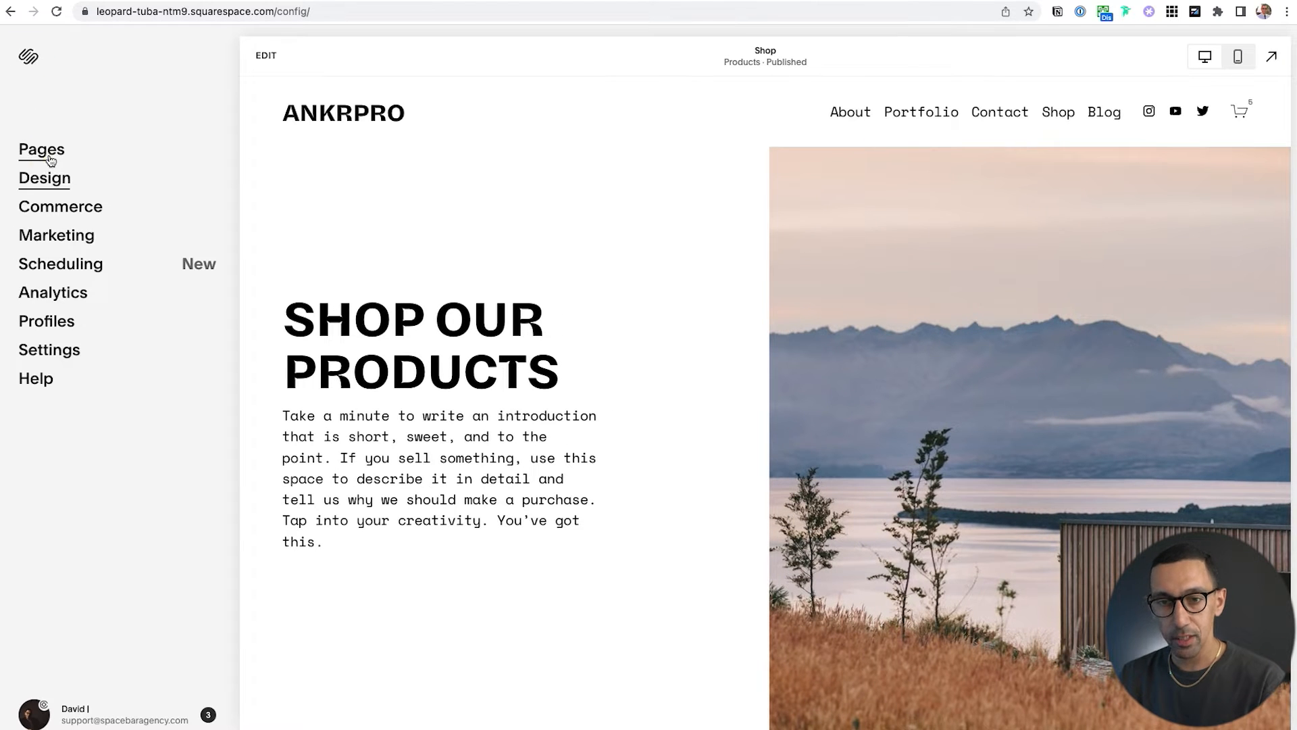
left_click(49, 158)
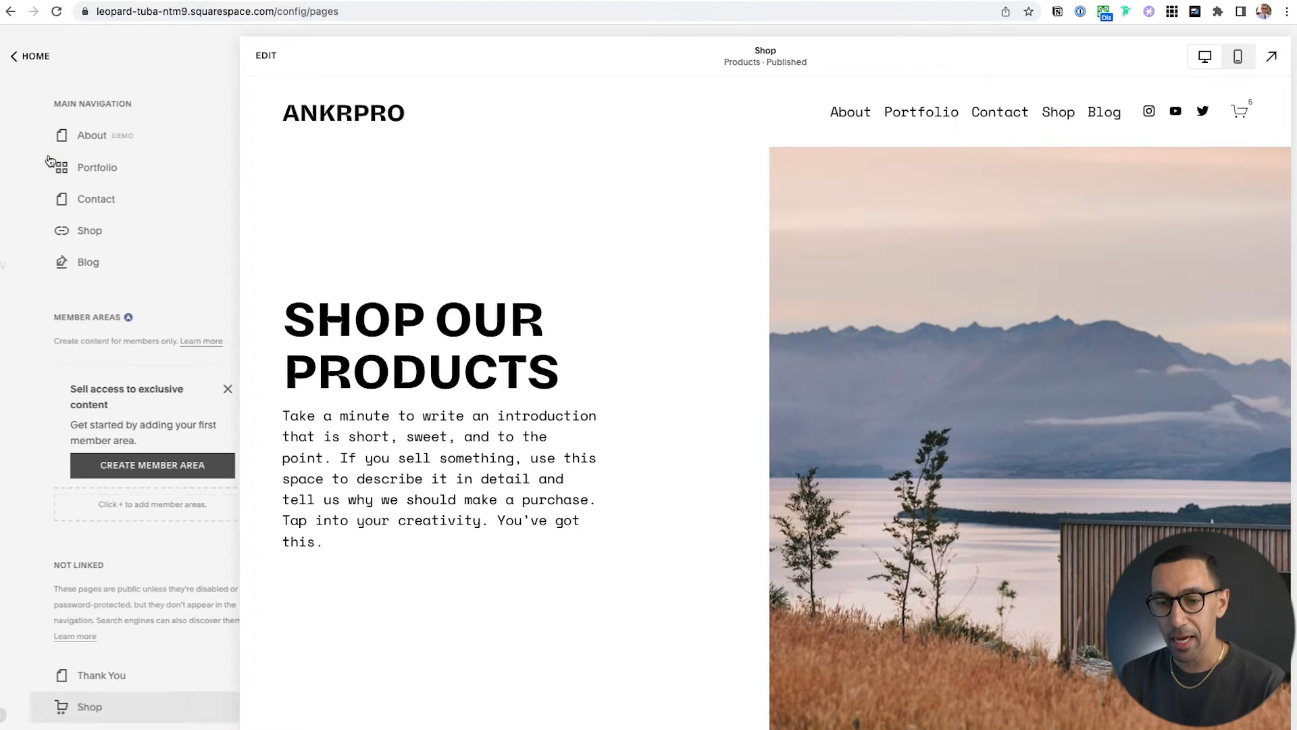
scroll(94, 493, "down", 3)
left_click(86, 564)
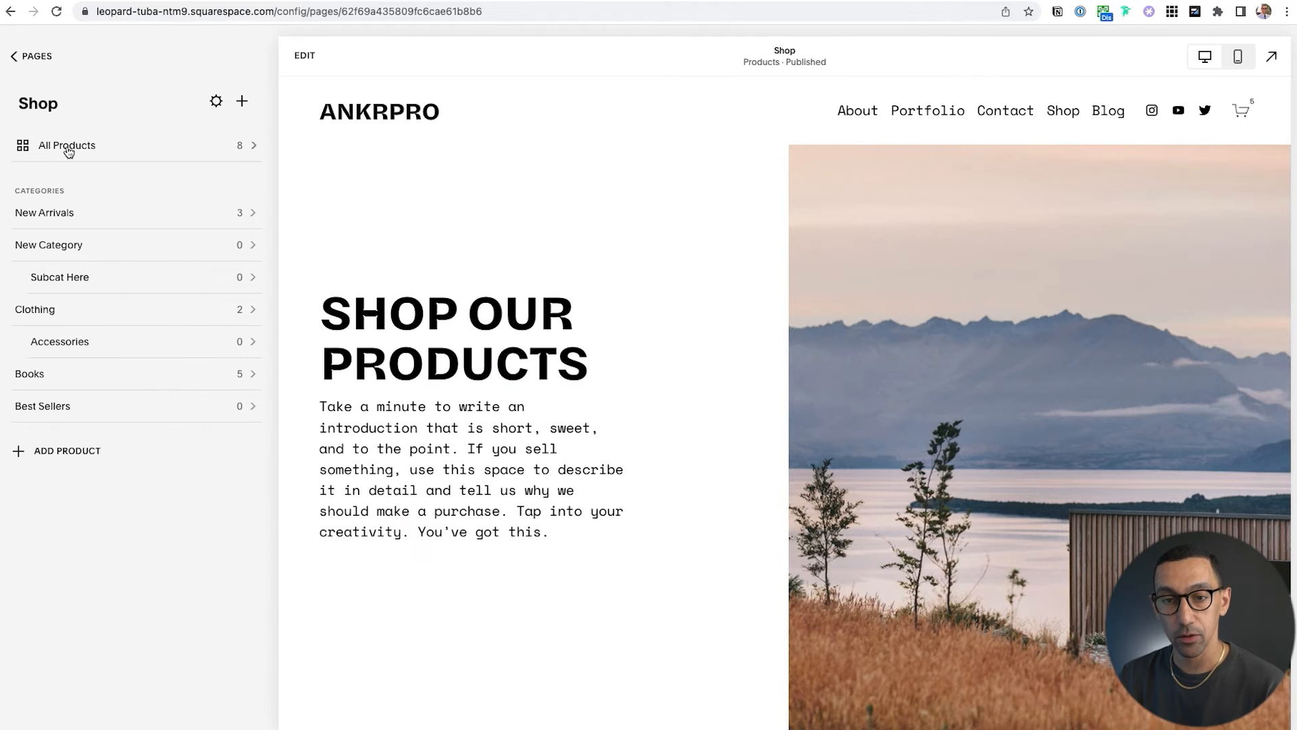
left_click(68, 150)
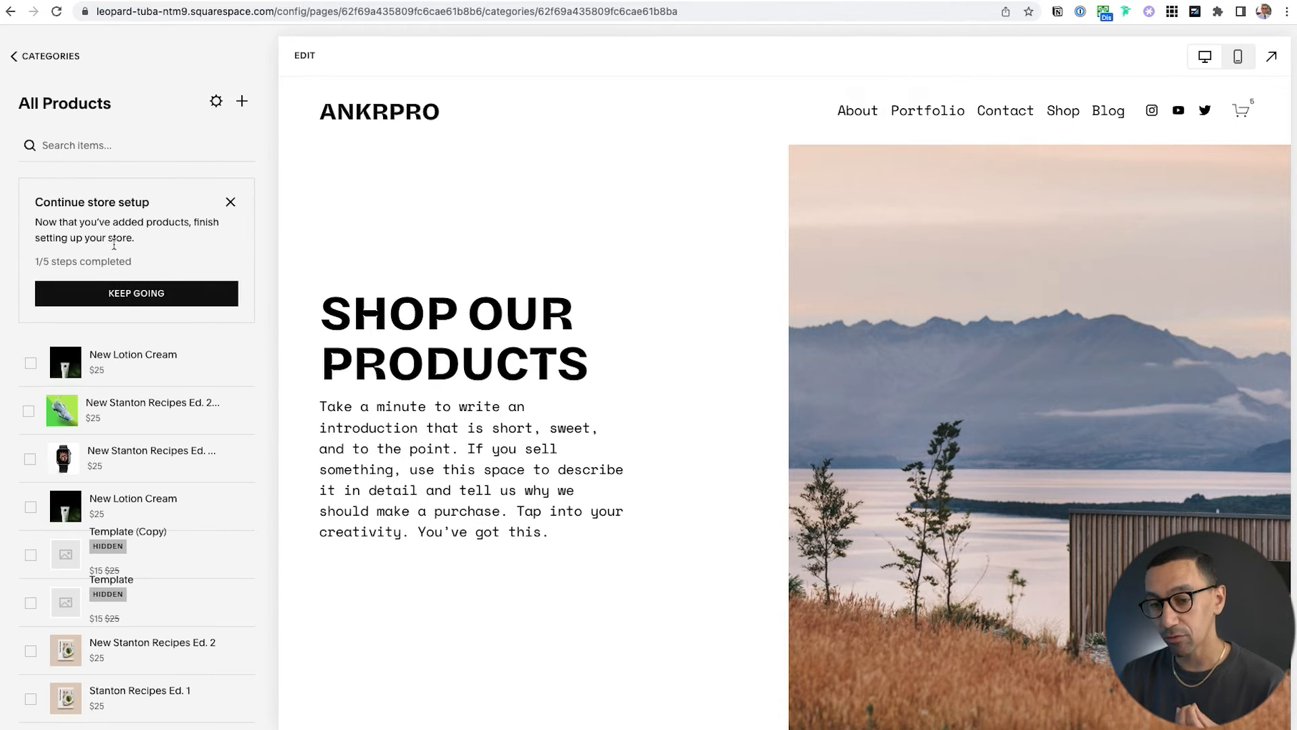
scroll(128, 498, "down", 1)
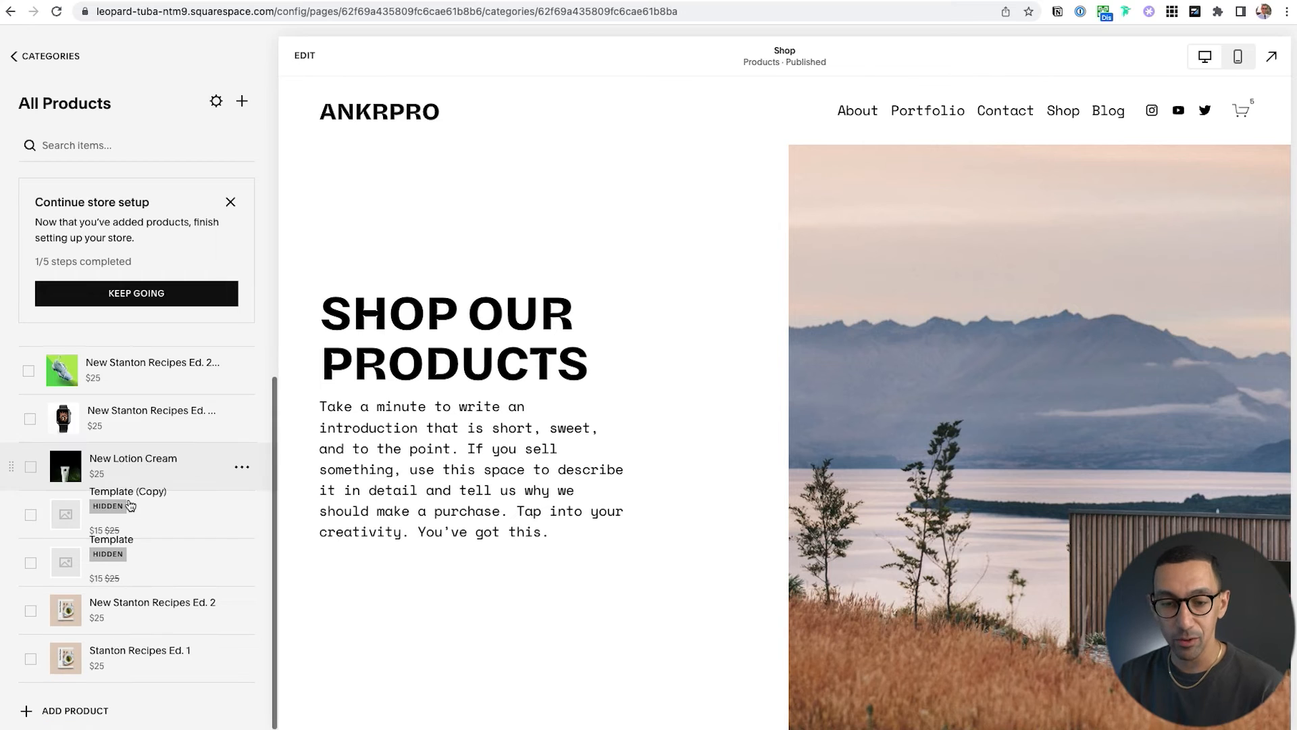
left_click(31, 420)
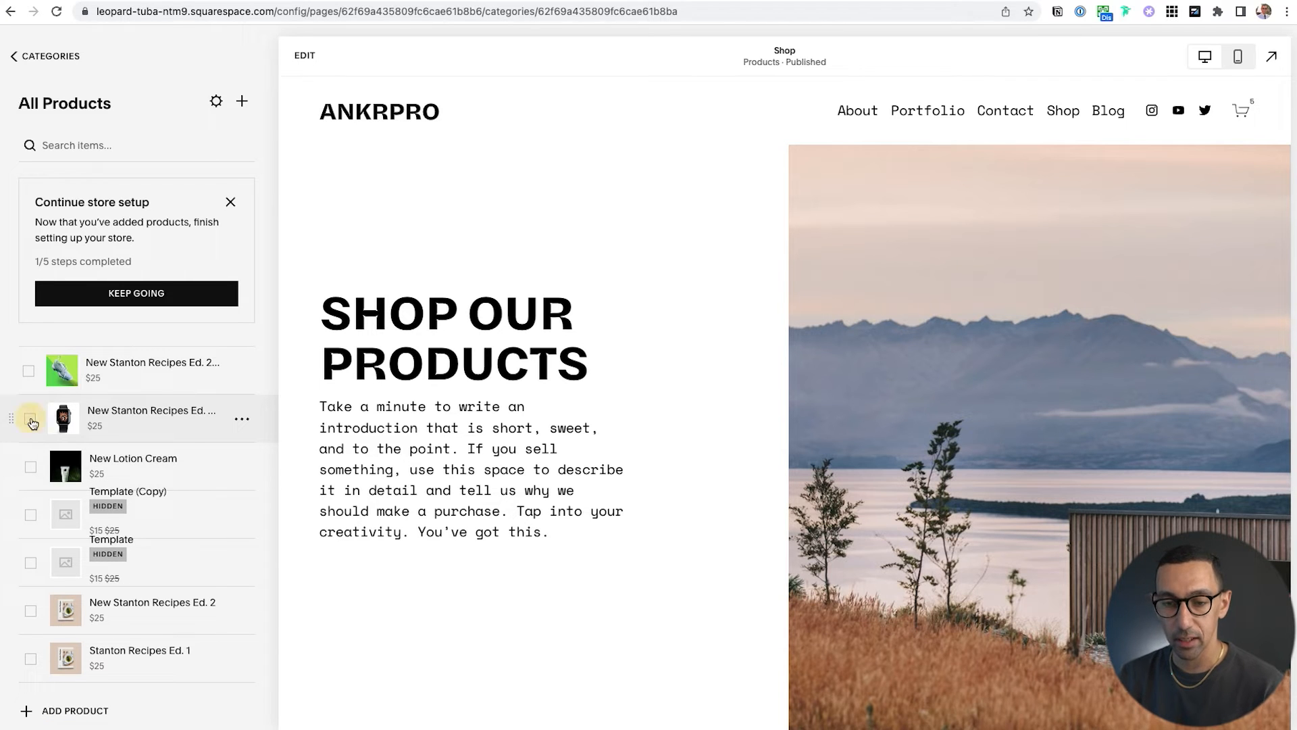
left_click(28, 370)
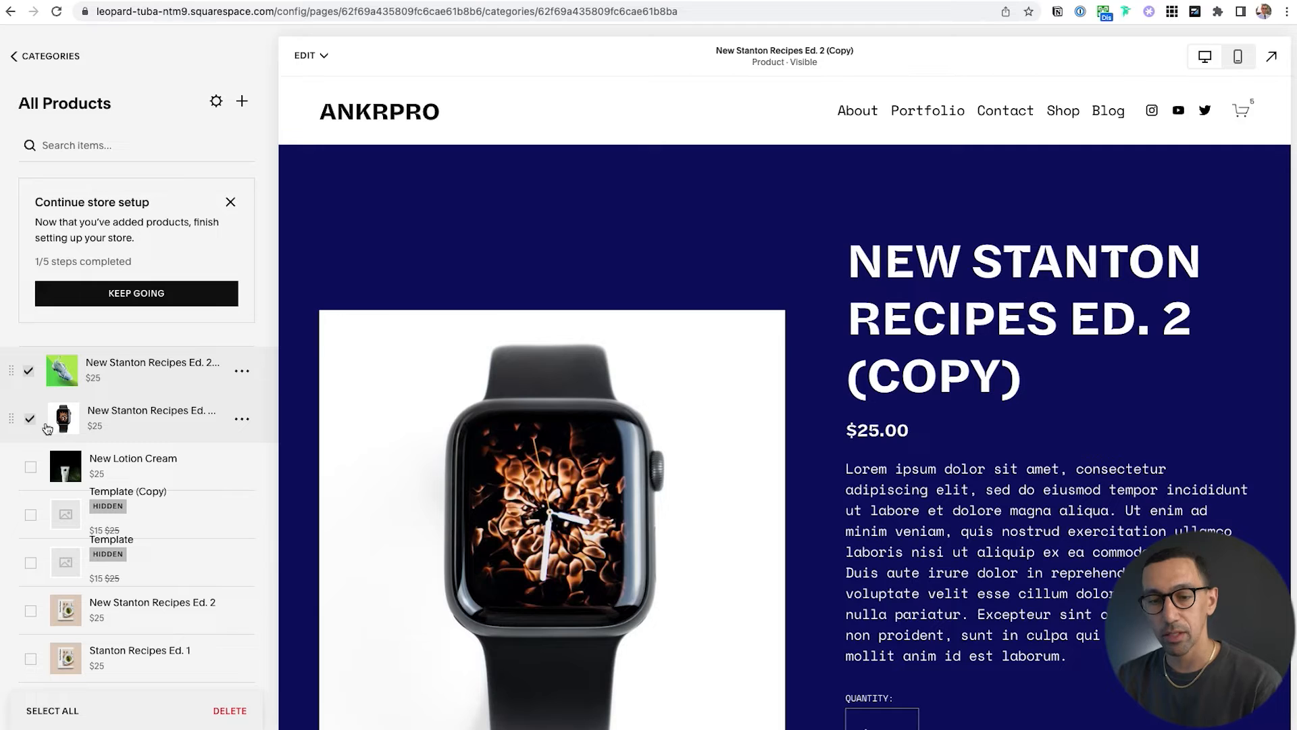
left_click(29, 419)
left_click(29, 370)
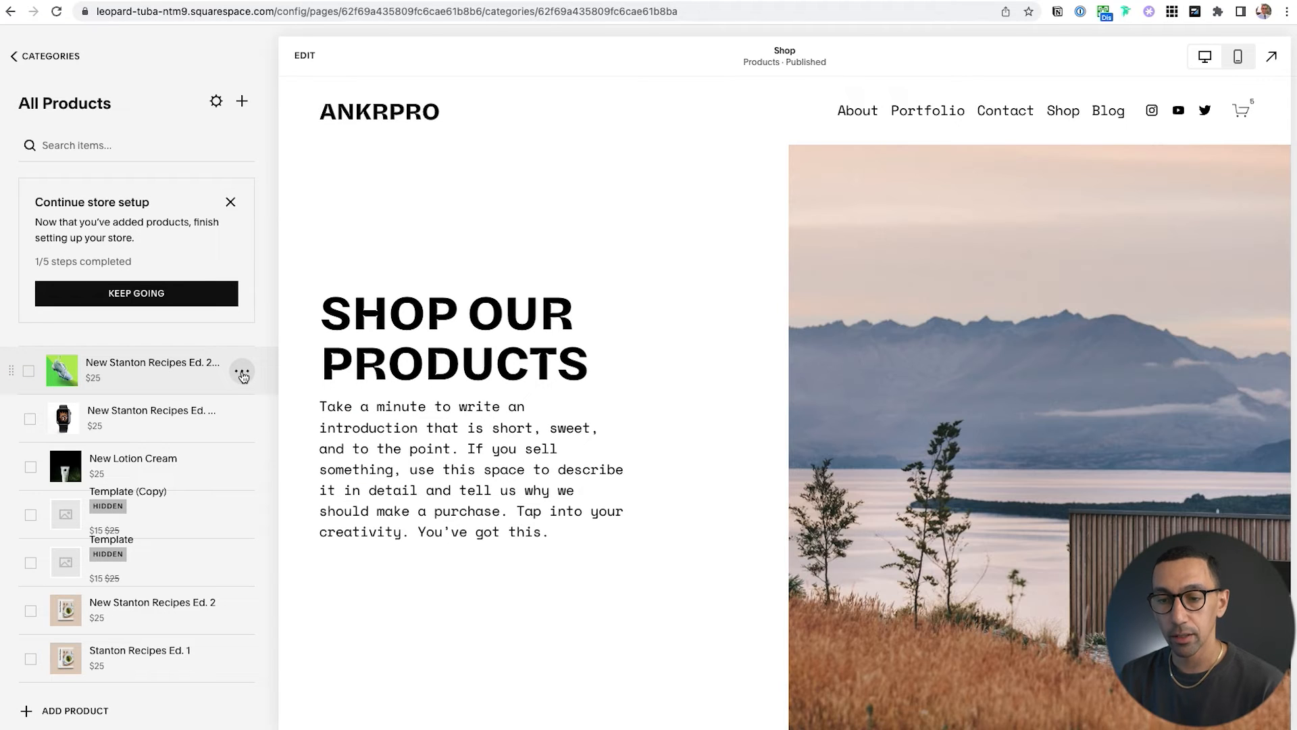
- Add the sneaker product New Stanton Recipes Ed. 2 (Copy) (Copy) to the Best Sellers category and save the product
left_click(242, 375)
left_click(242, 398)
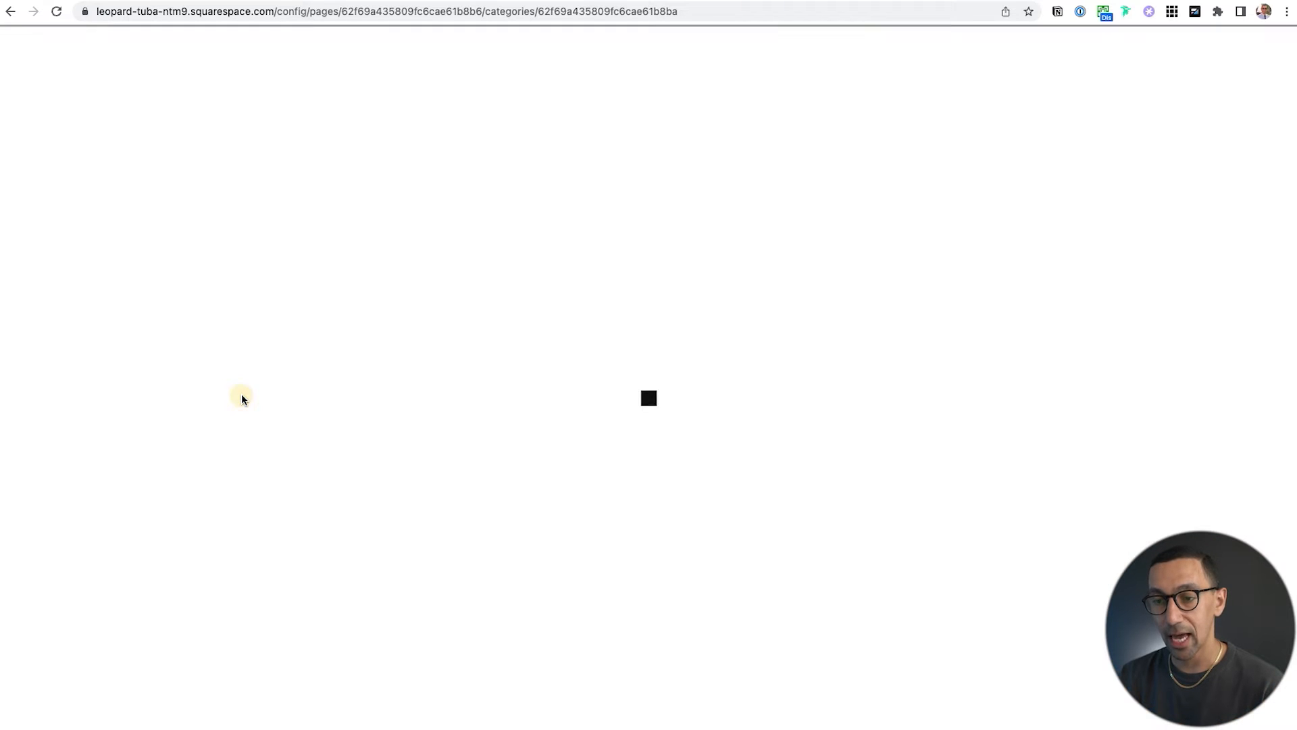
scroll(534, 436, "down", 9)
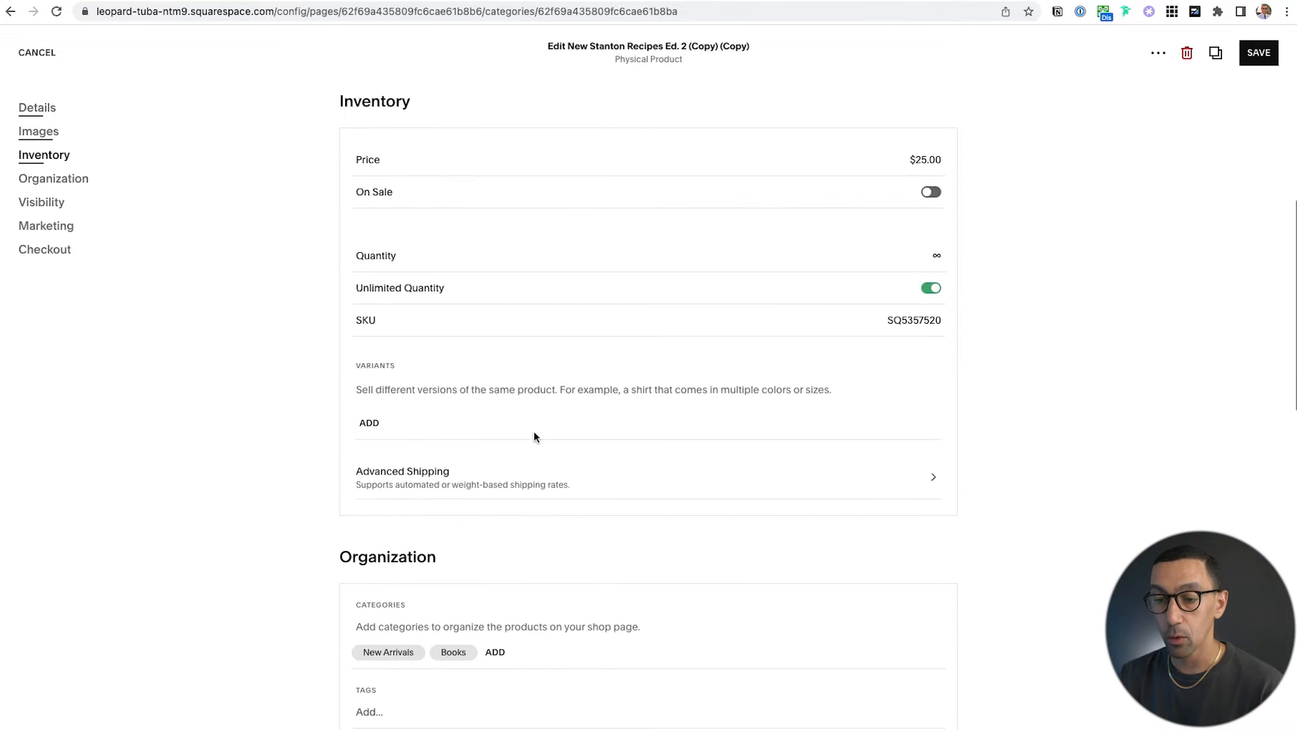
scroll(534, 436, "down", 4)
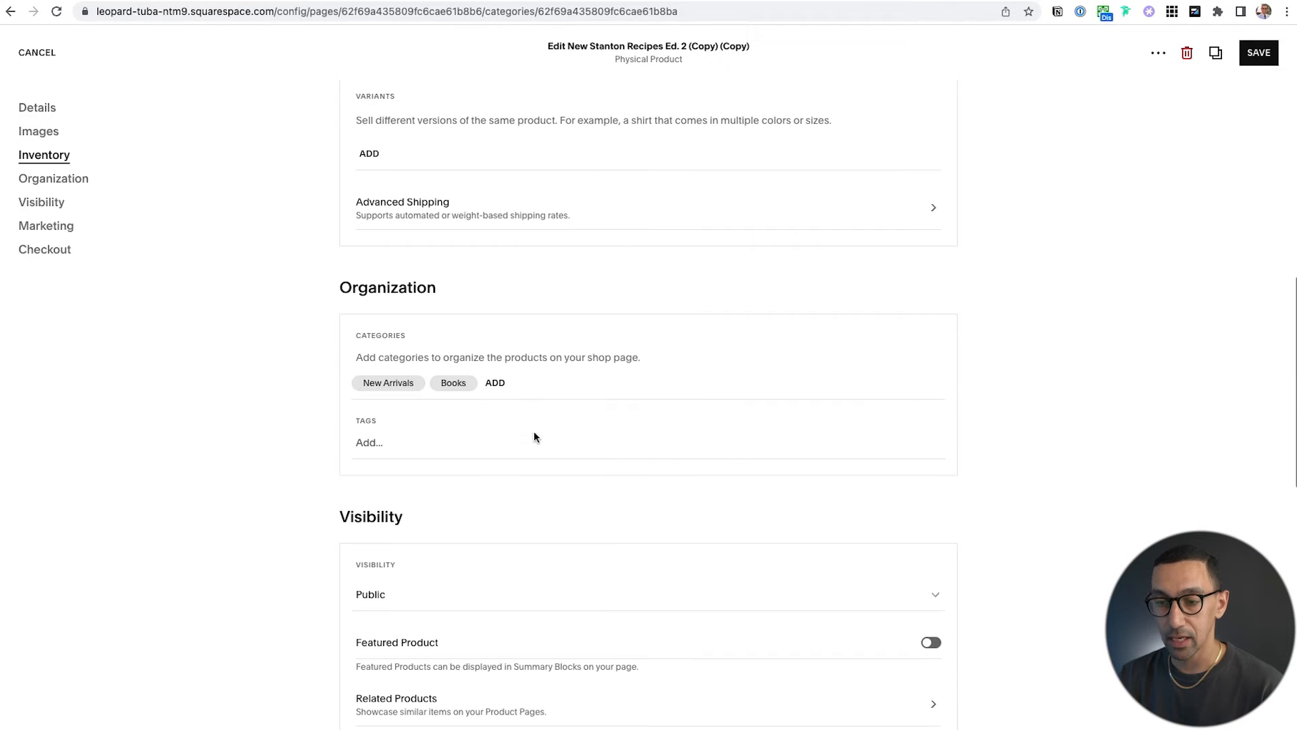
left_click(49, 179)
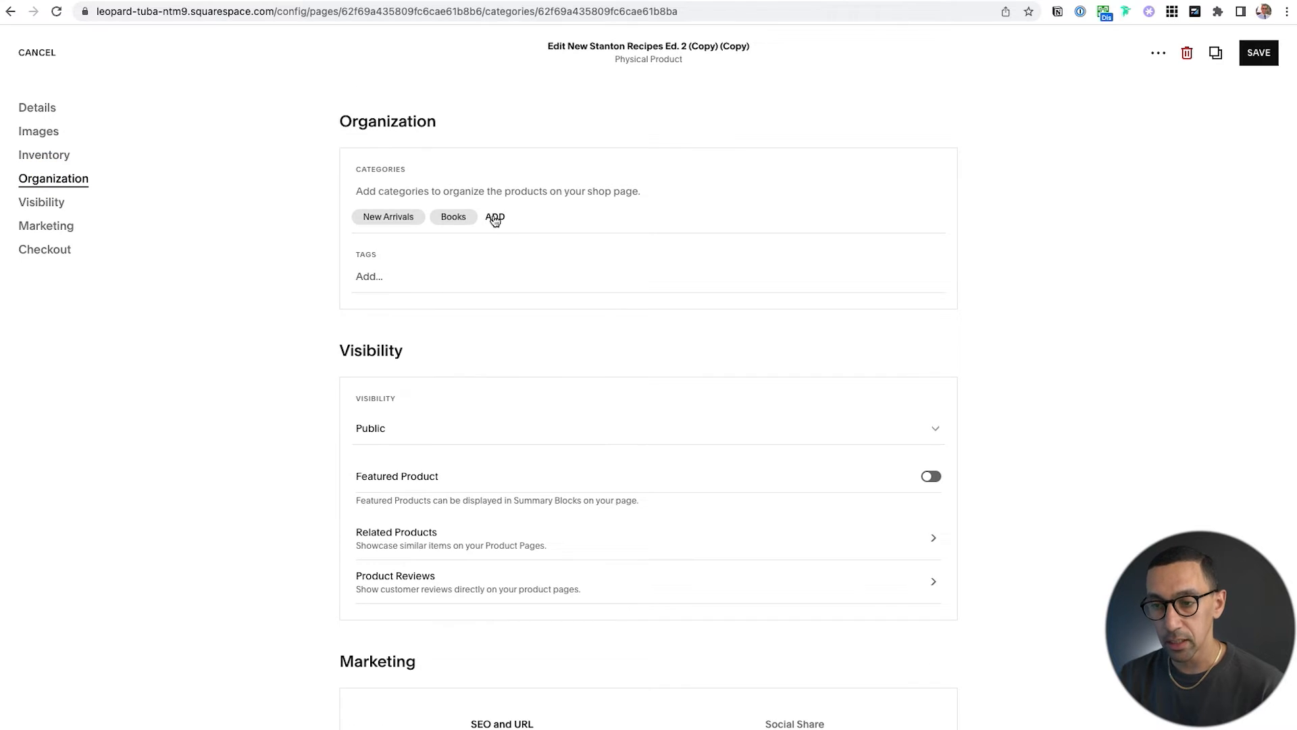
left_click(495, 218)
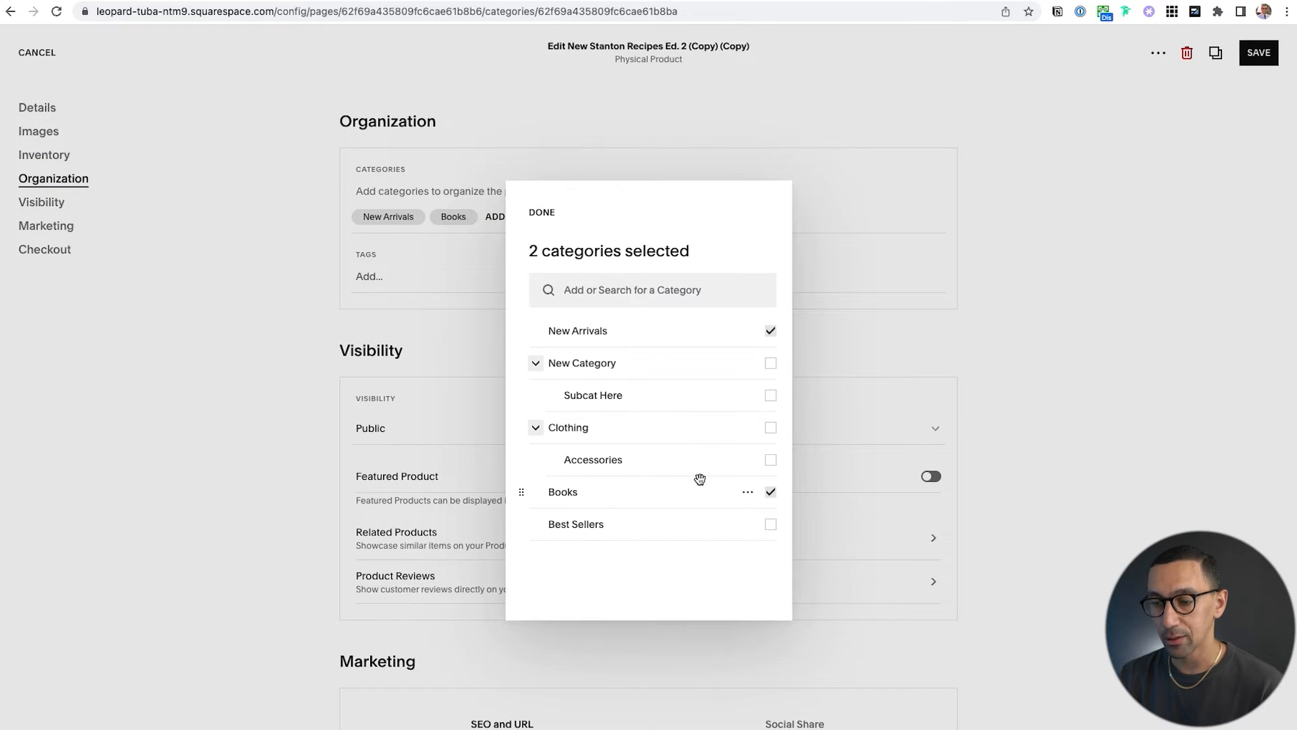
left_click(771, 526)
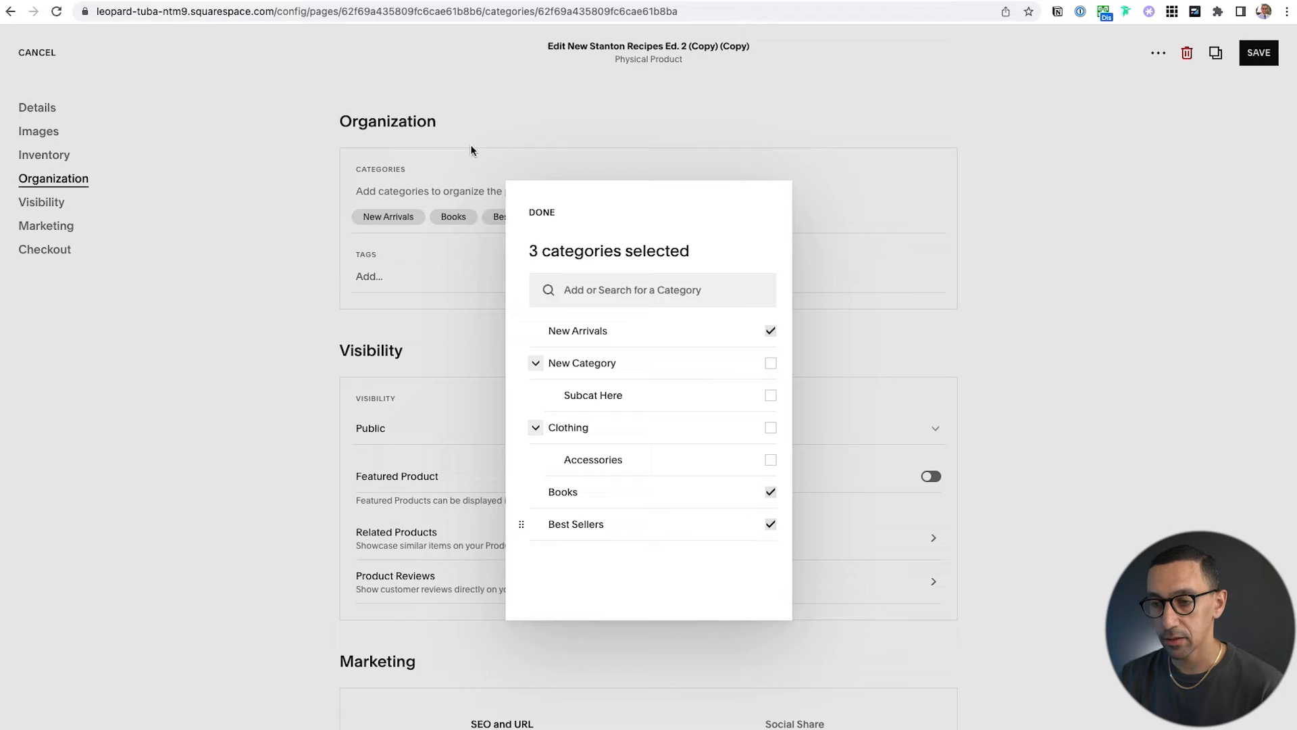
left_click(542, 213)
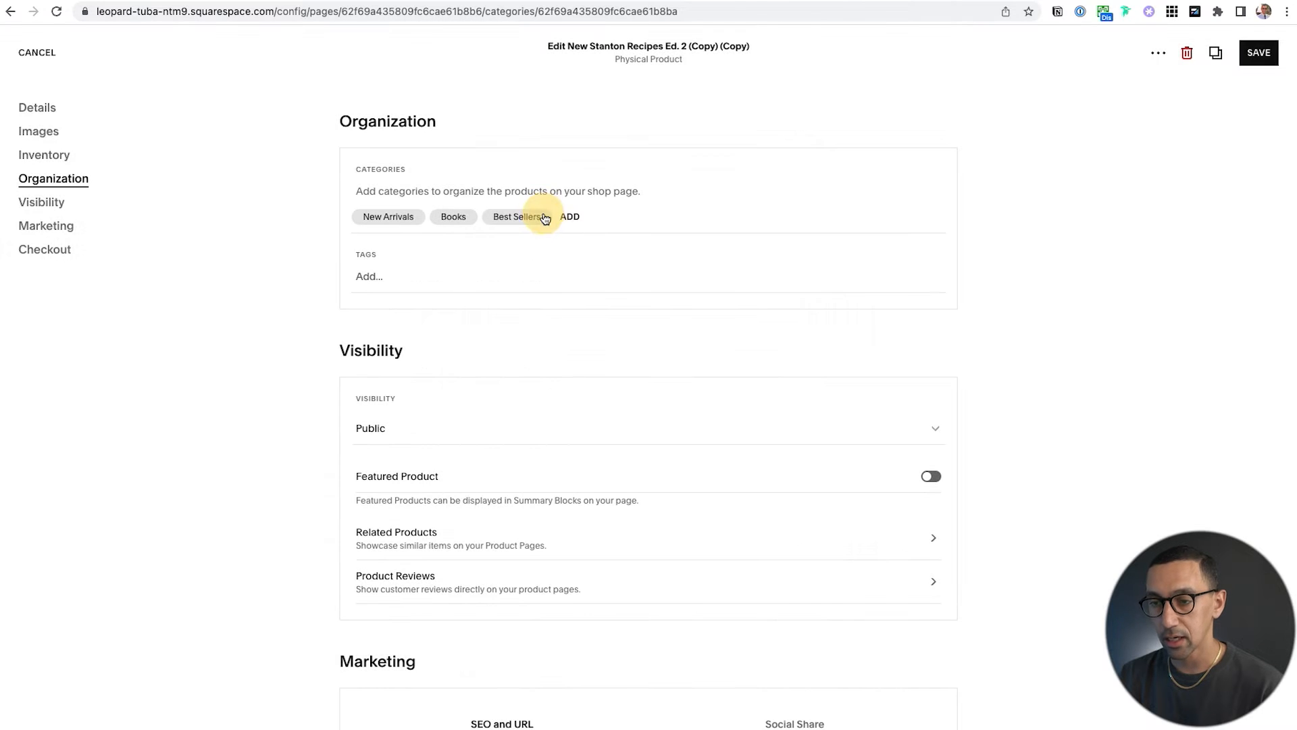
left_click(1272, 61)
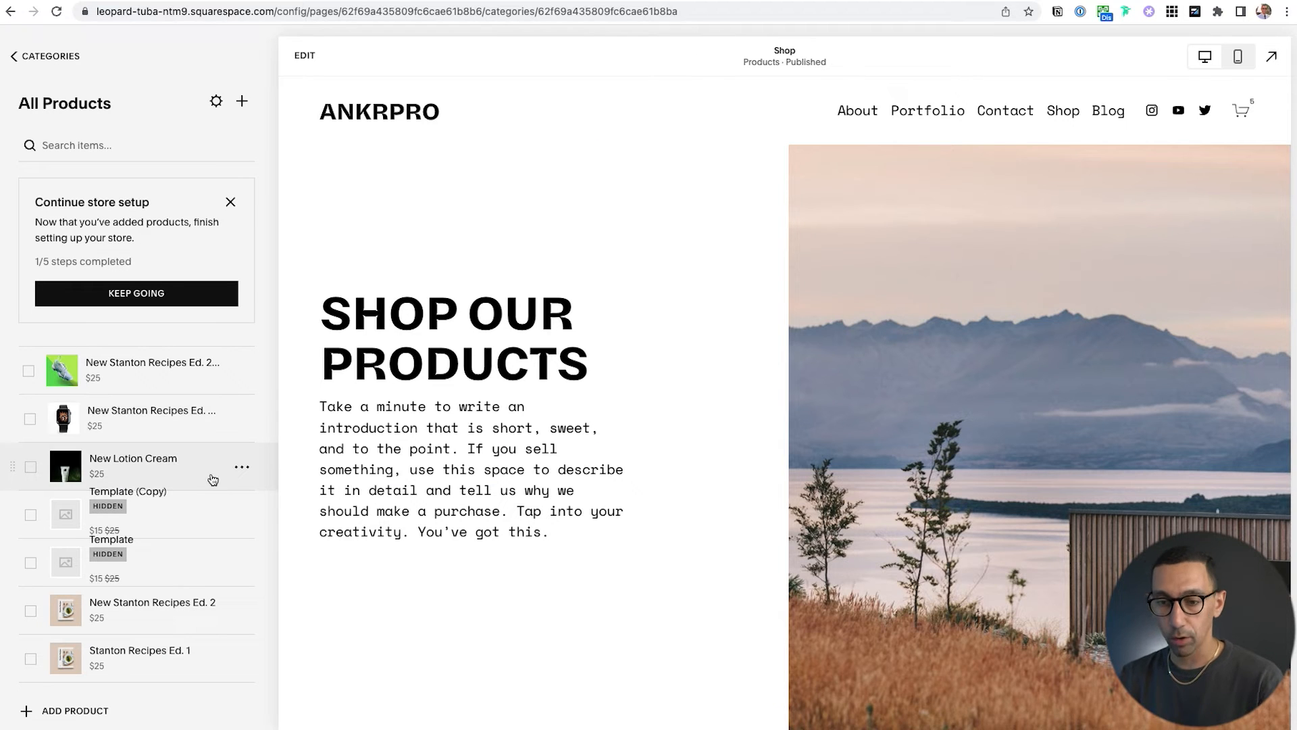
- Add the watch product New Stanton Recipes Ed. 2 (Copy) to the Best Sellers category and save the product
left_click(242, 419)
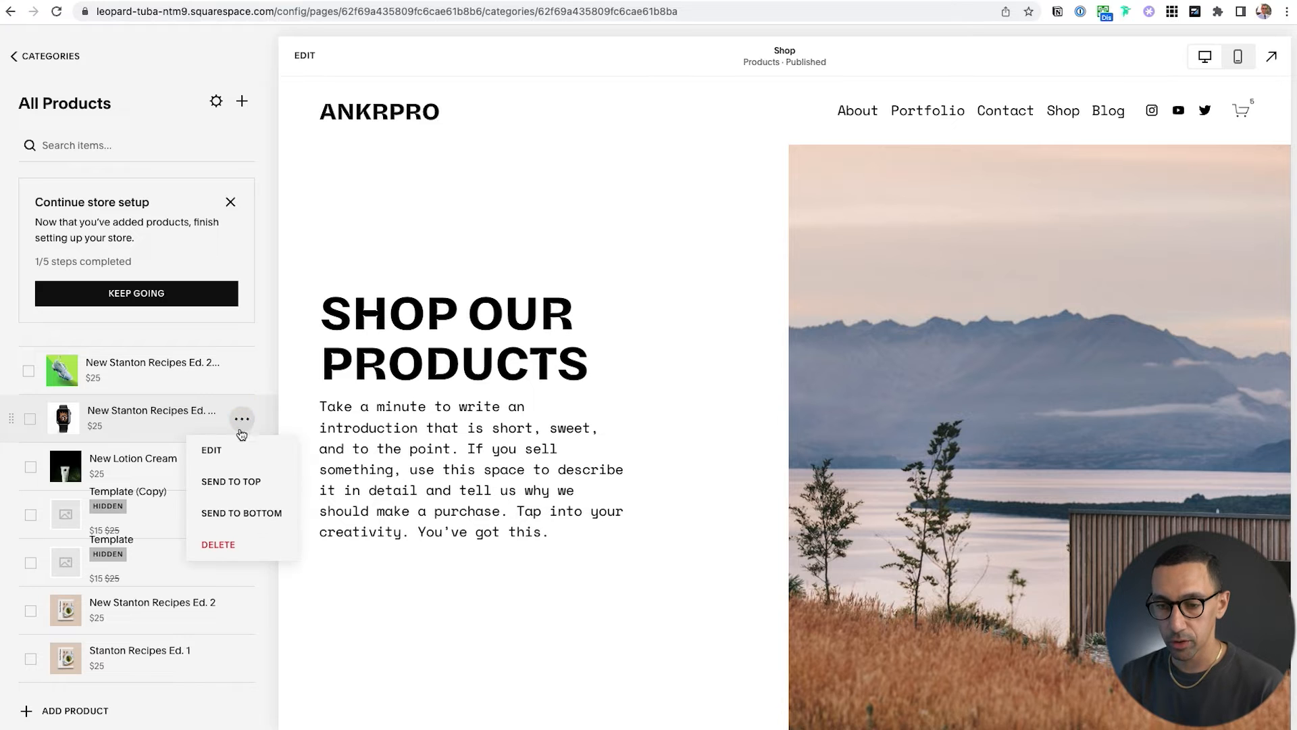
left_click(236, 449)
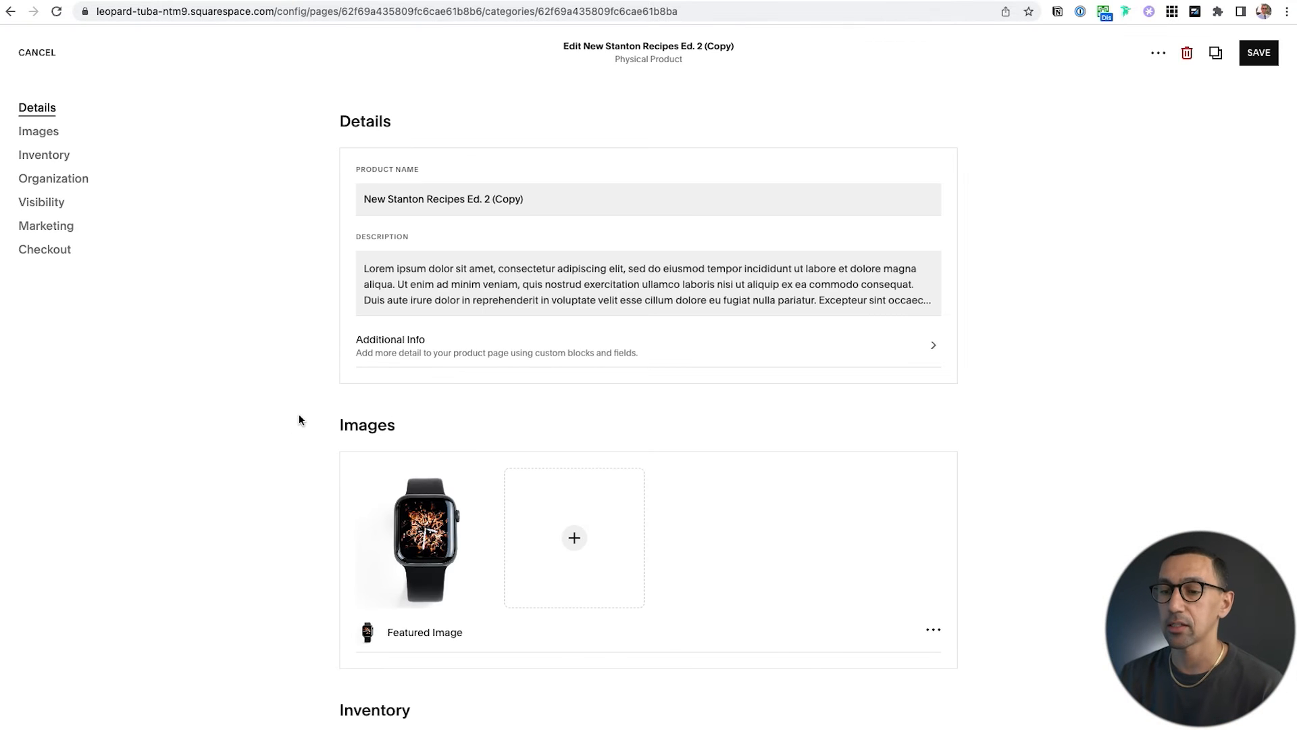
scroll(299, 415, "down", 9)
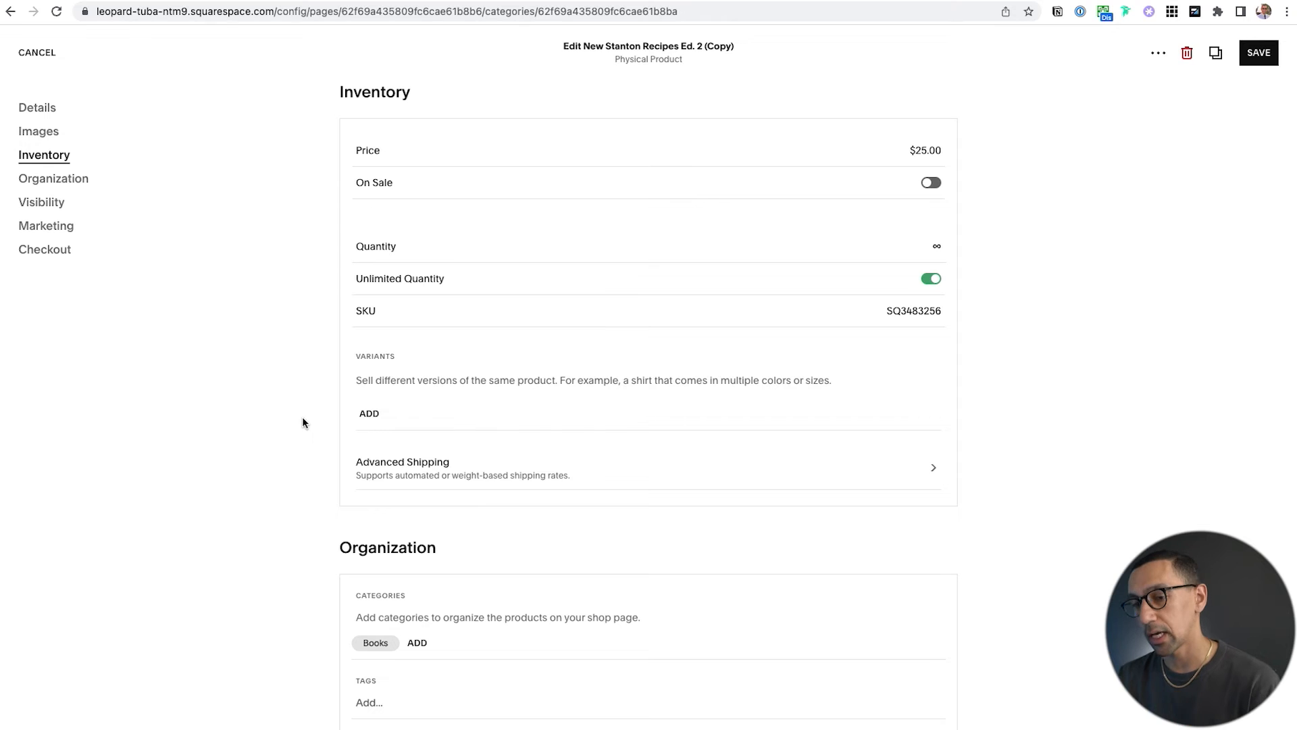
scroll(307, 429, "down", 3)
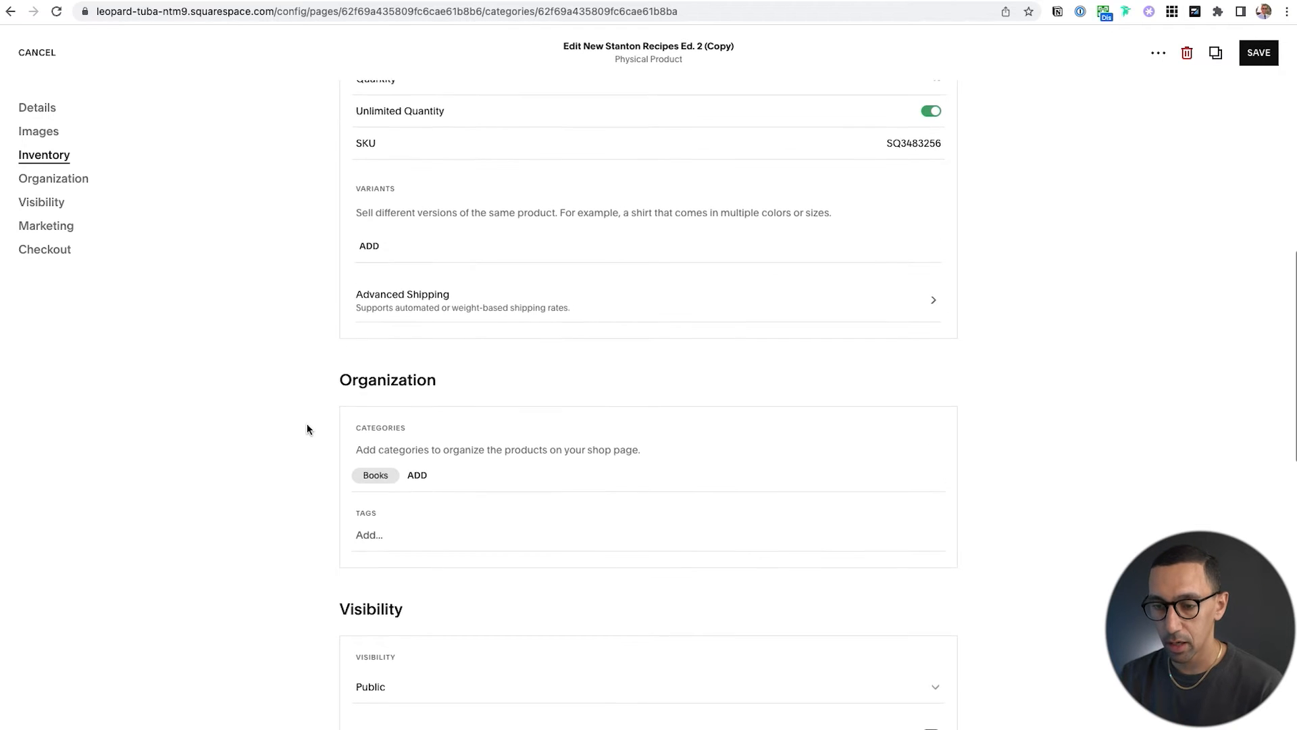
left_click(418, 472)
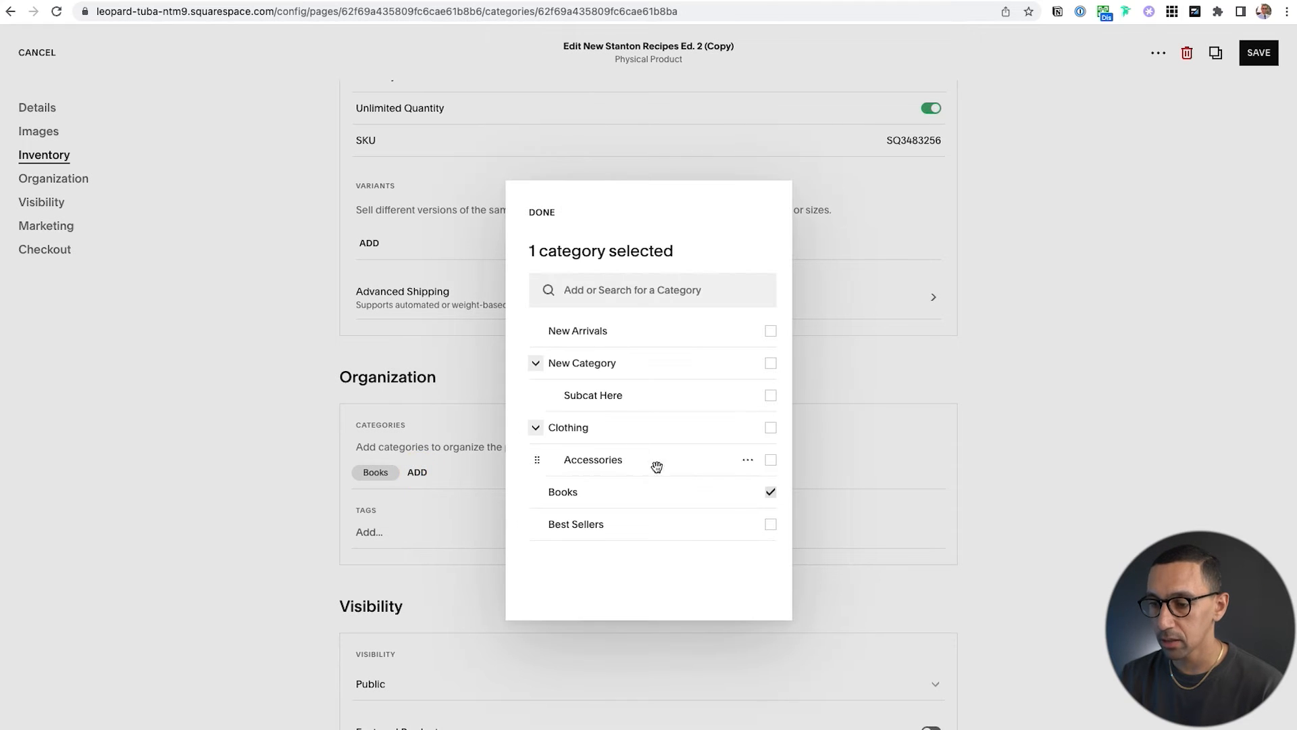
left_click(771, 526)
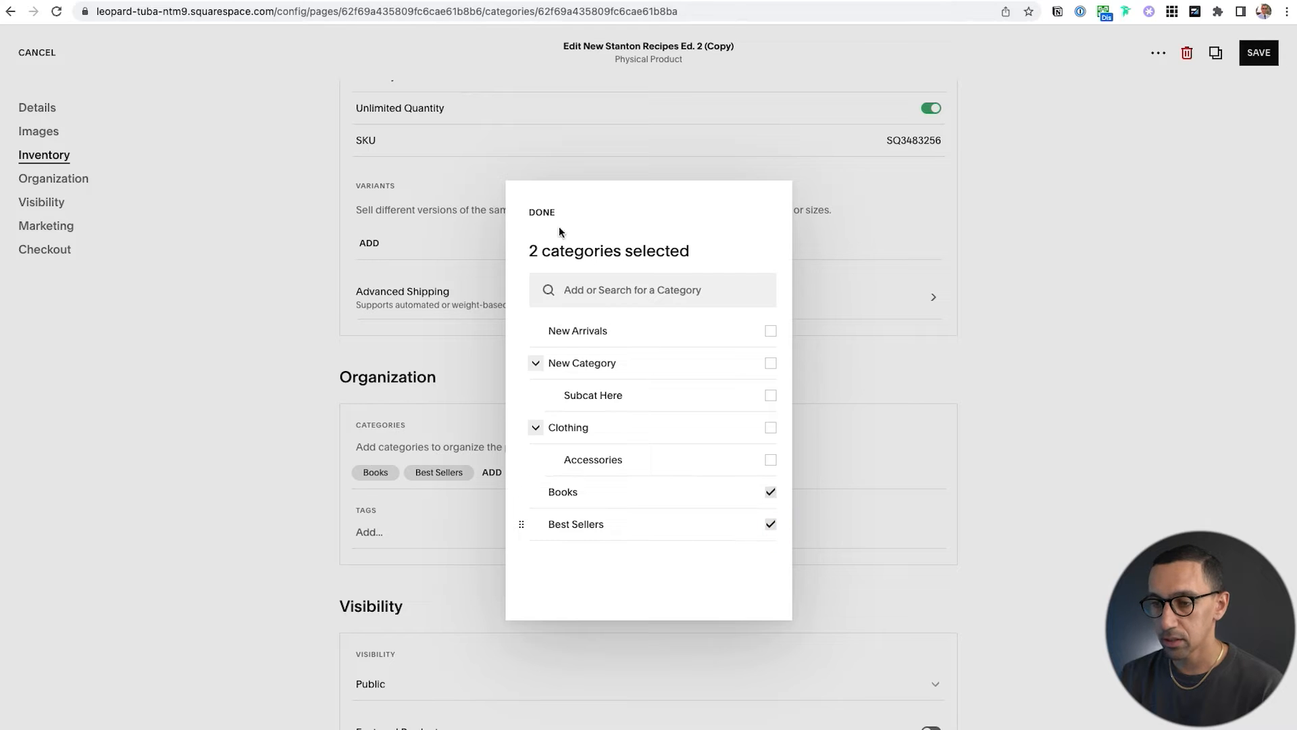
left_click(545, 214)
left_click(1270, 48)
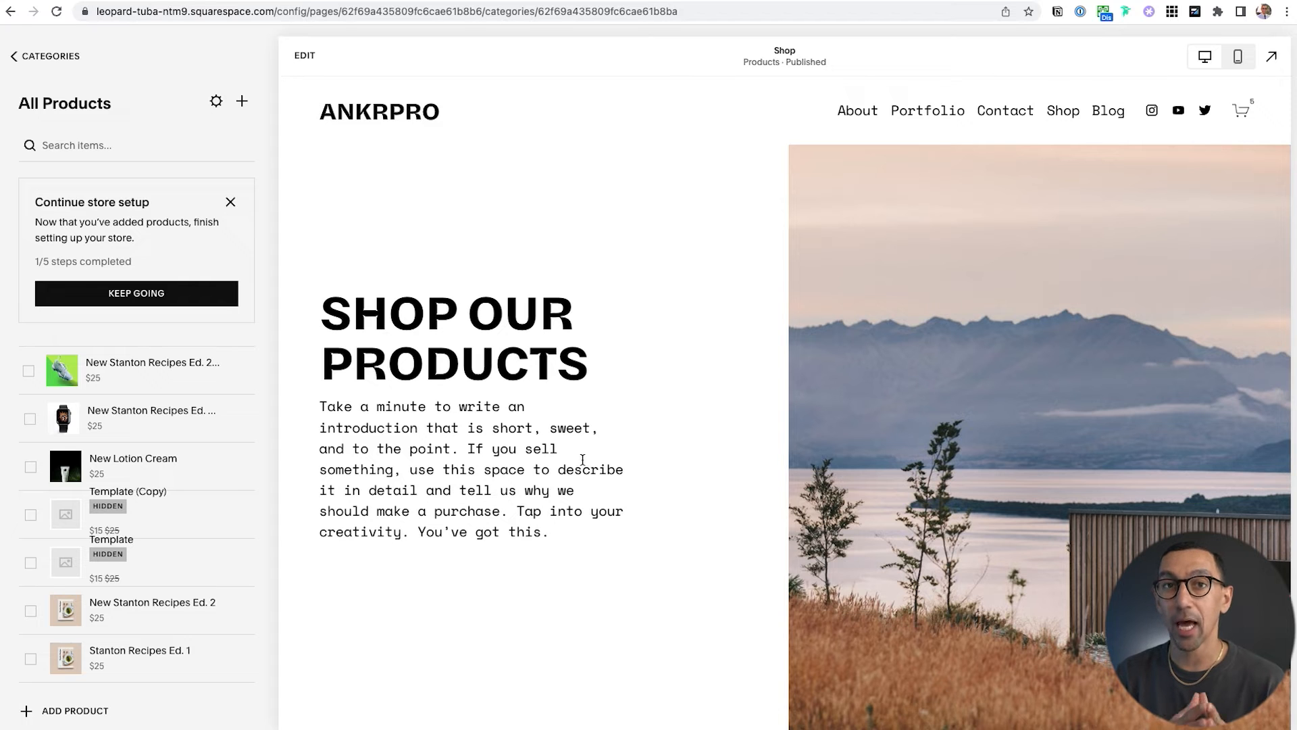
- Check the category navigation beside the product grid in the Shop page preview
scroll(649, 476, "down", 10)
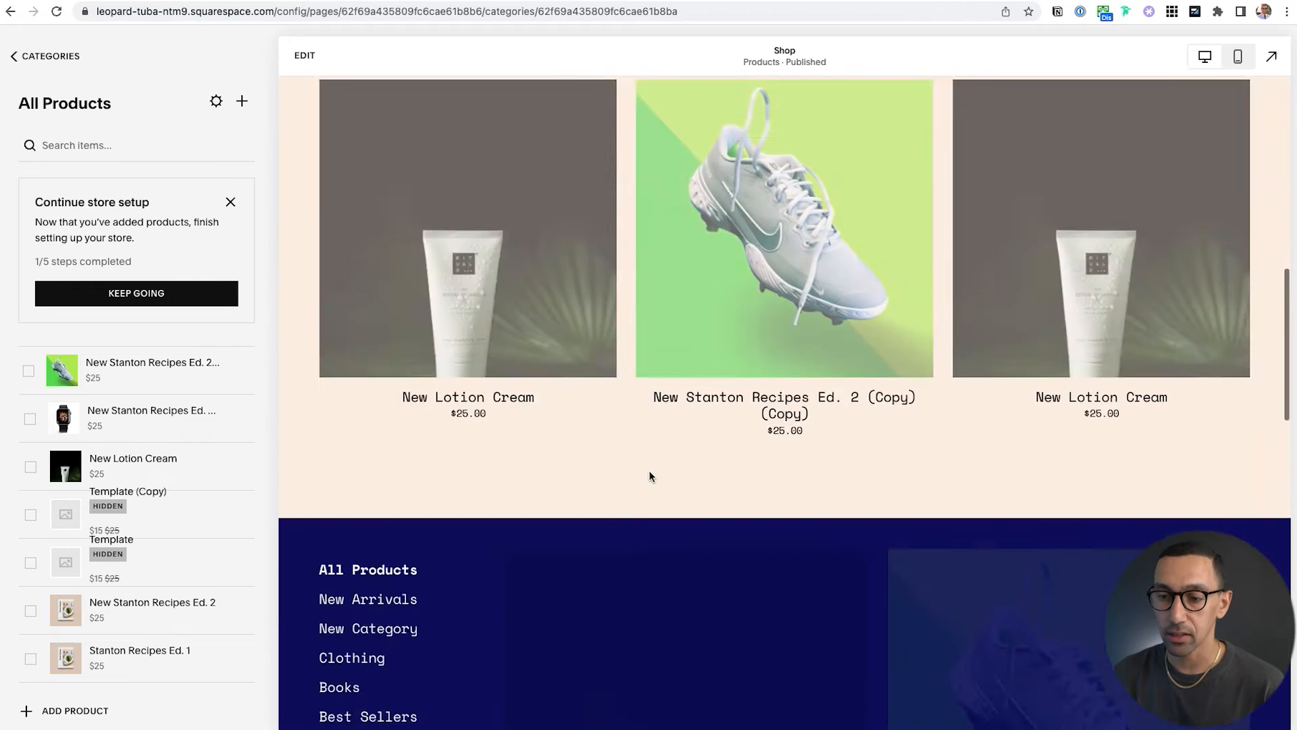
scroll(619, 537, "down", 5)
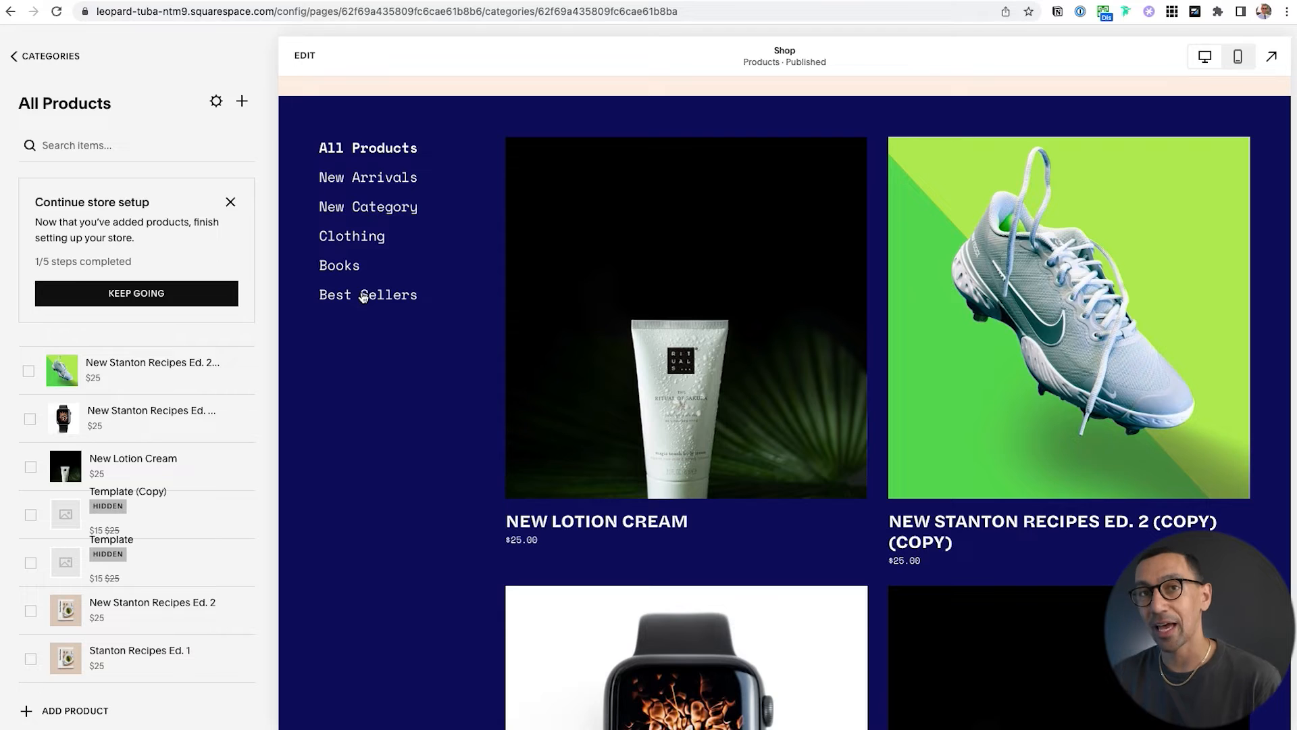
scroll(389, 327, "up", 1)
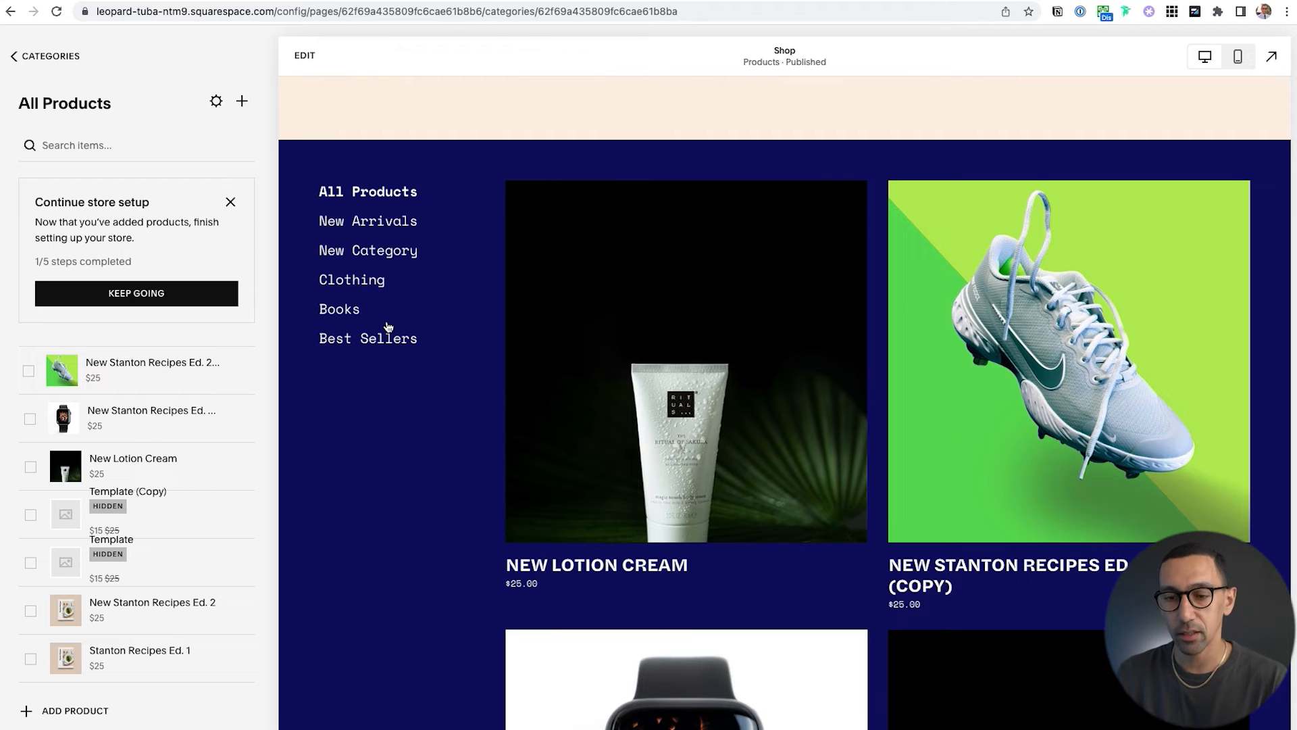
- Mark the sneaker product New Stanton Recipes Ed. 2 (Copy) (Copy) as a Featured Product and save it
mouse_move(267, 374)
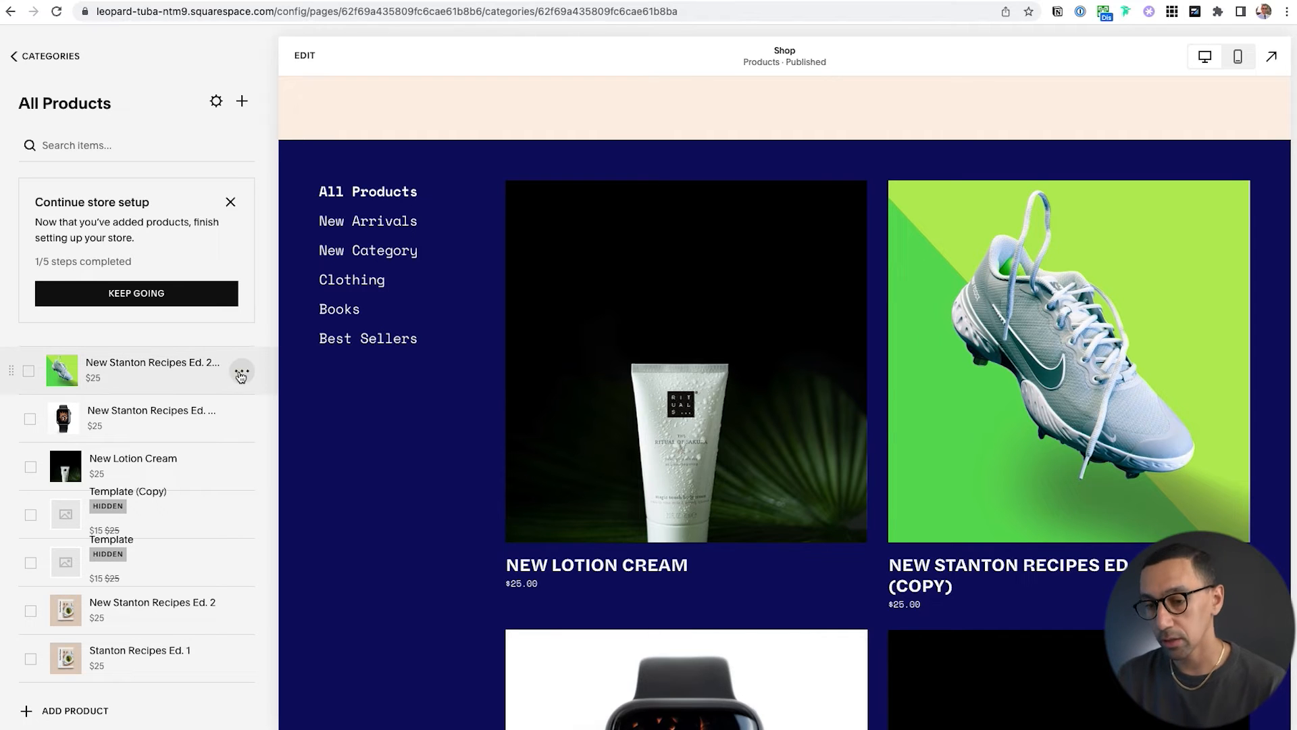
left_click(241, 374)
left_click(247, 400)
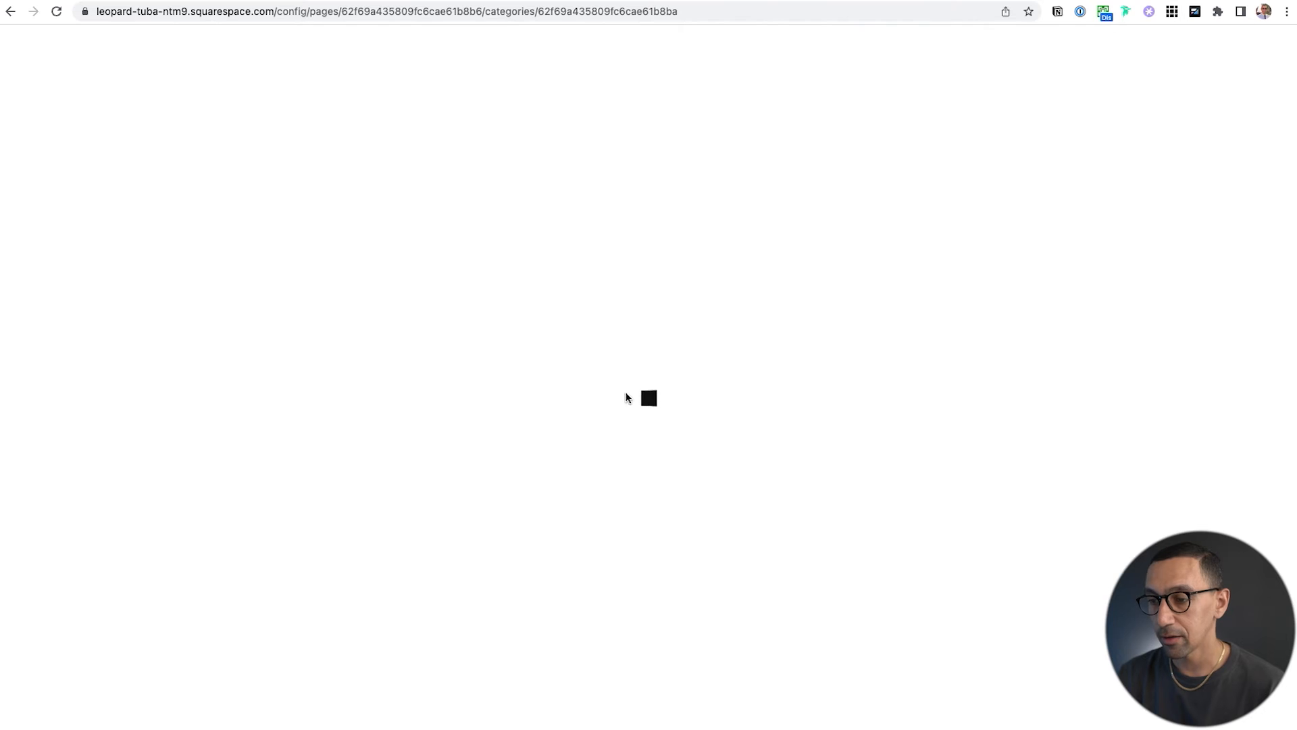
scroll(261, 410, "down", 10)
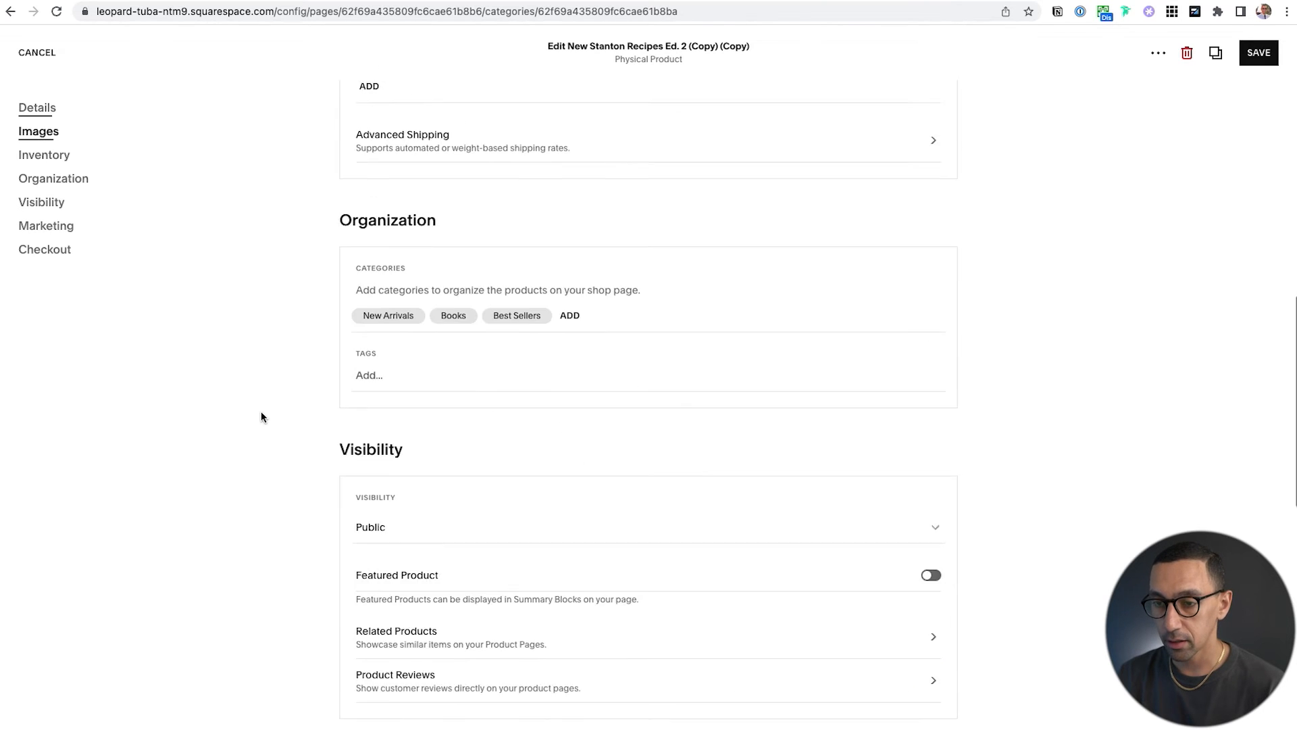
scroll(261, 416, "down", 5)
scroll(660, 473, "down", 2)
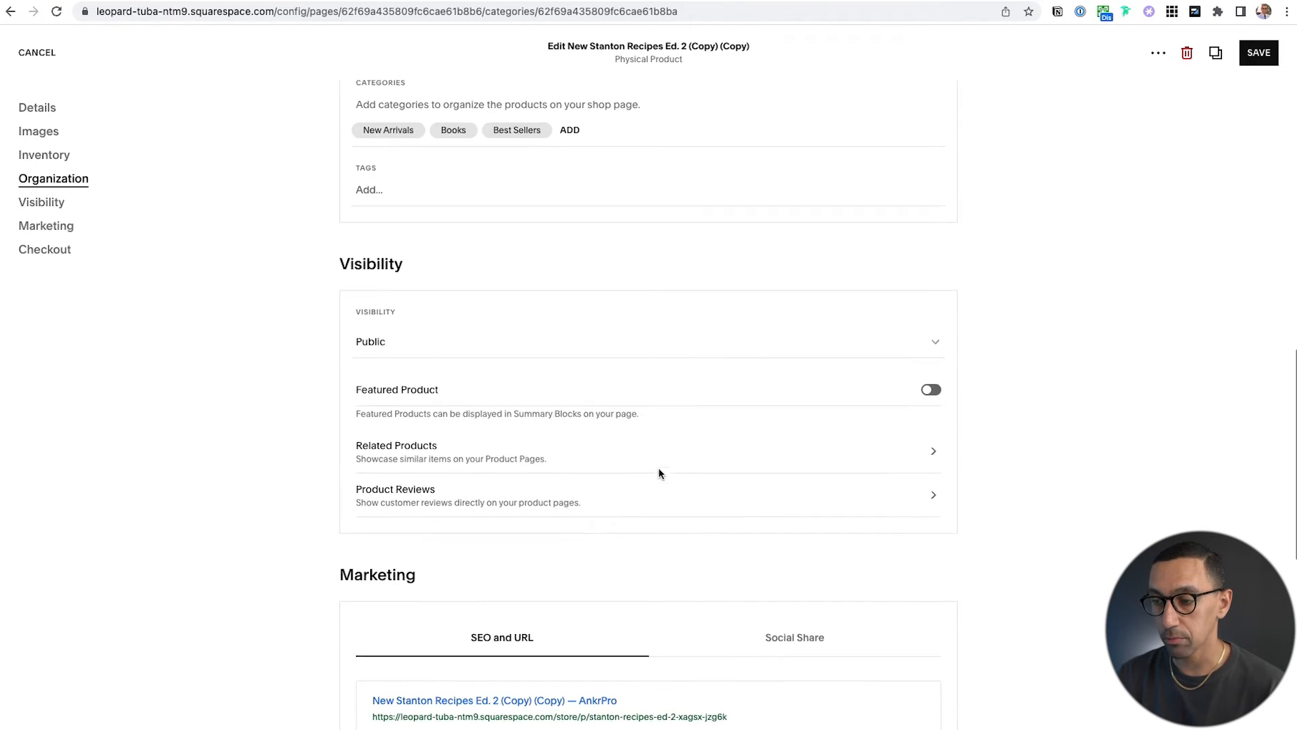
scroll(659, 473, "down", 1)
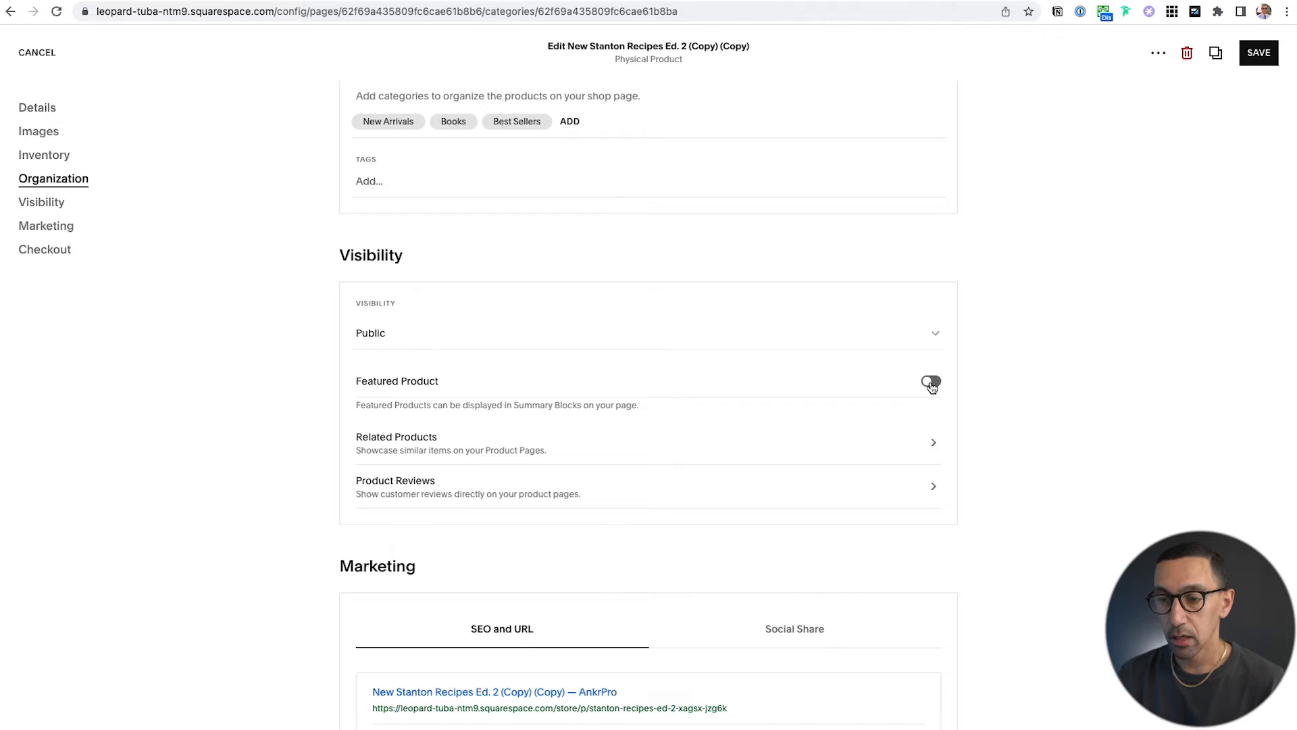
left_click(931, 383)
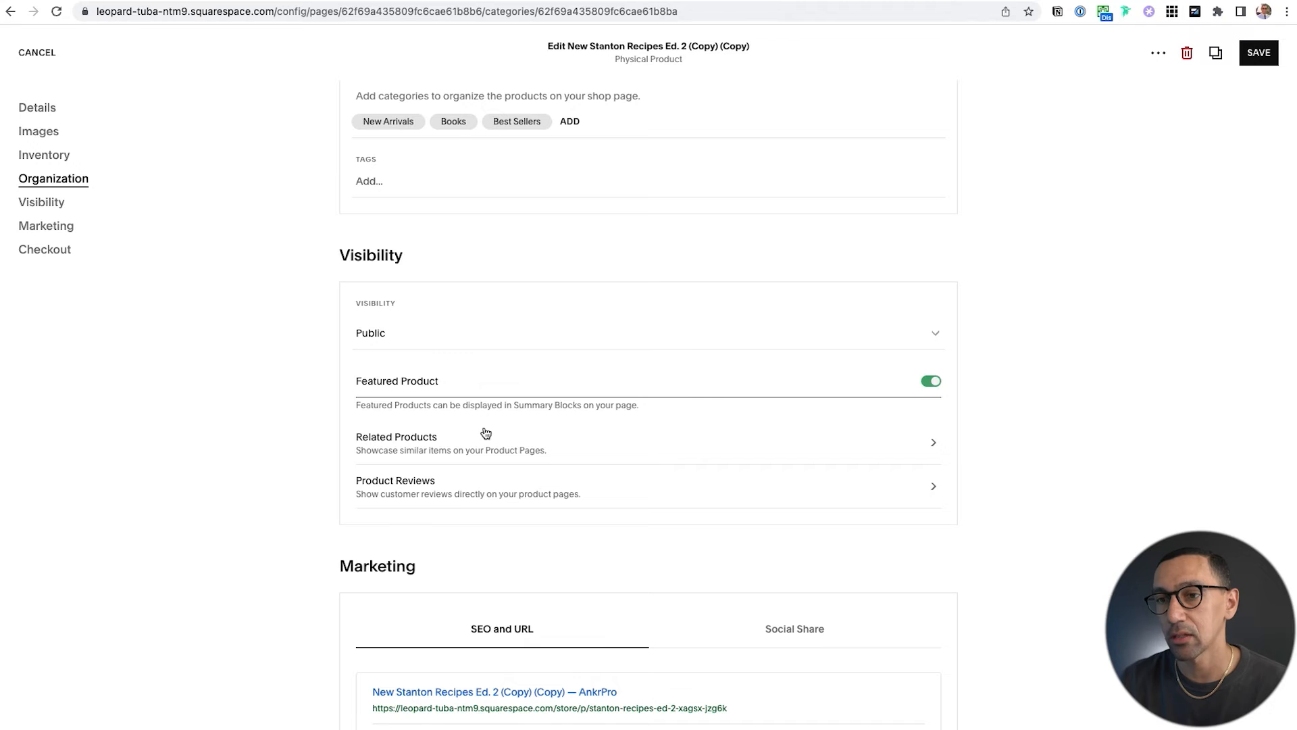
left_click(1259, 54)
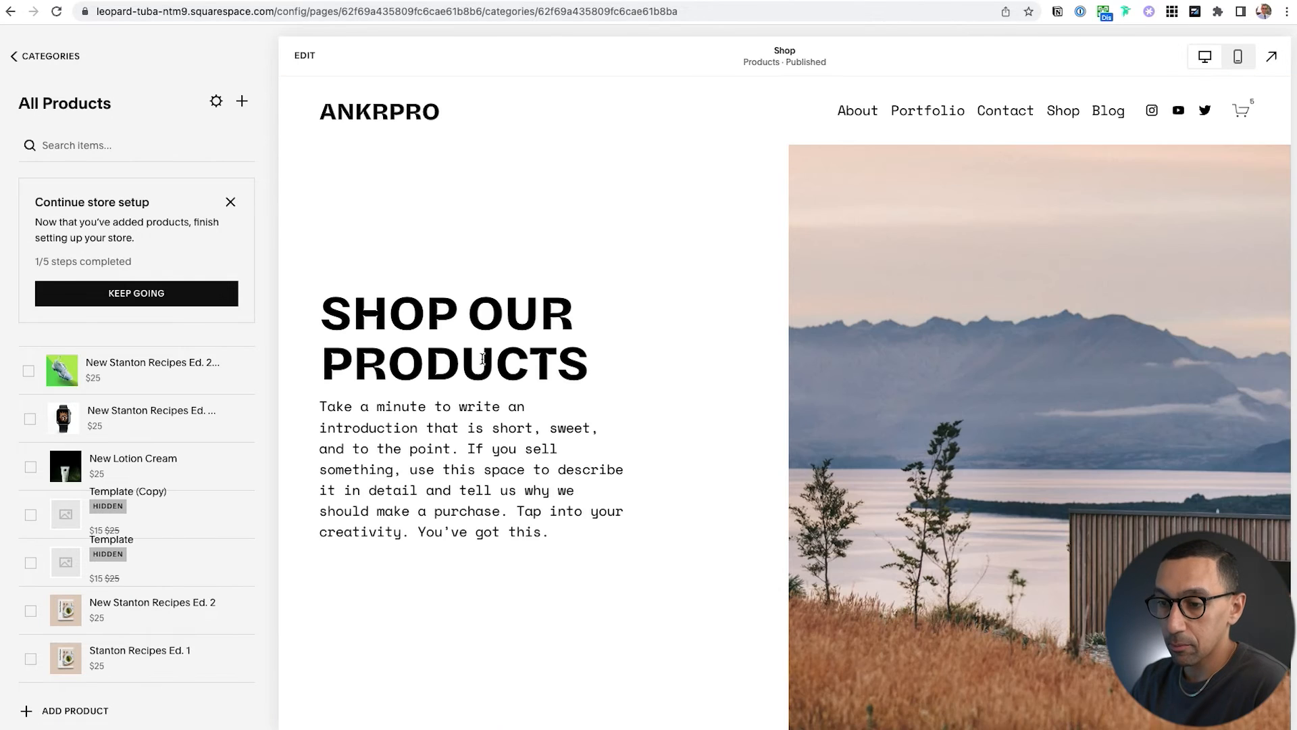
- Open the Shop page for editing and add a section with a text block between New Arrivals and the product grid
scroll(483, 358, "down", 10)
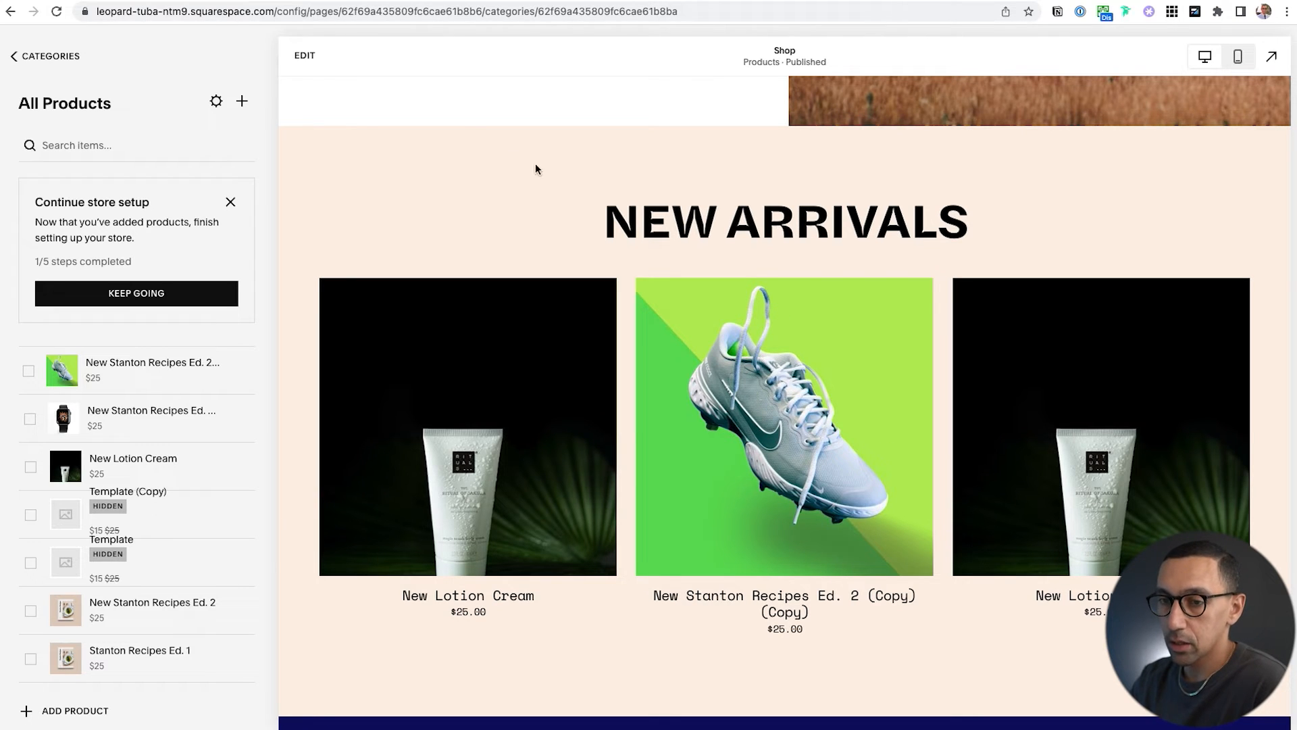
left_click(305, 55)
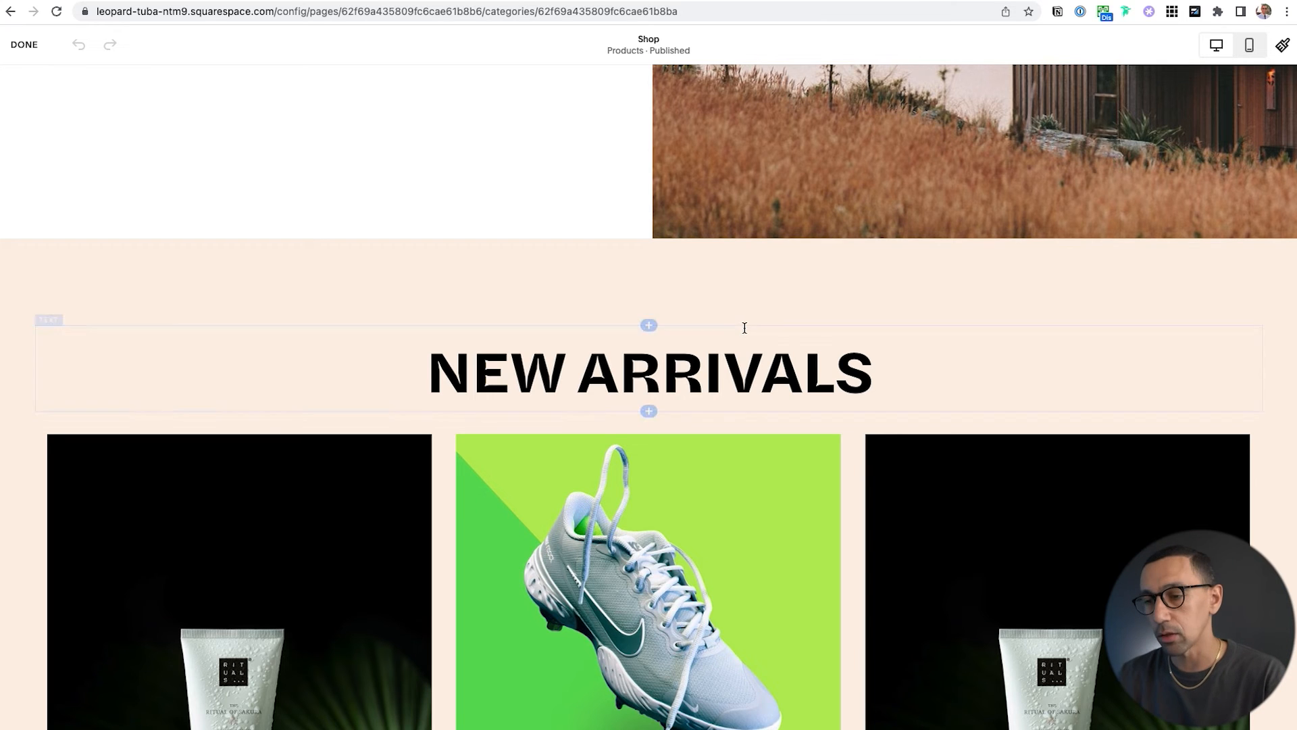
scroll(744, 328, "down", 8)
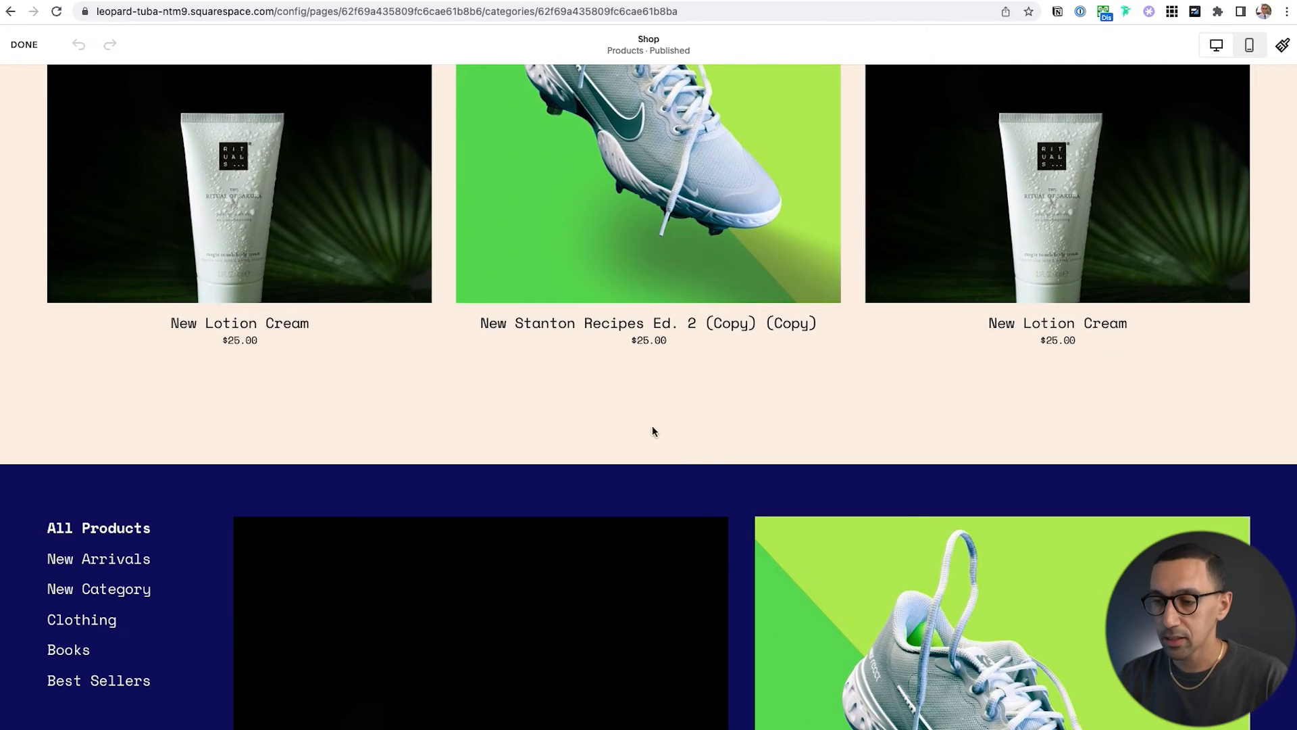
left_click(673, 466)
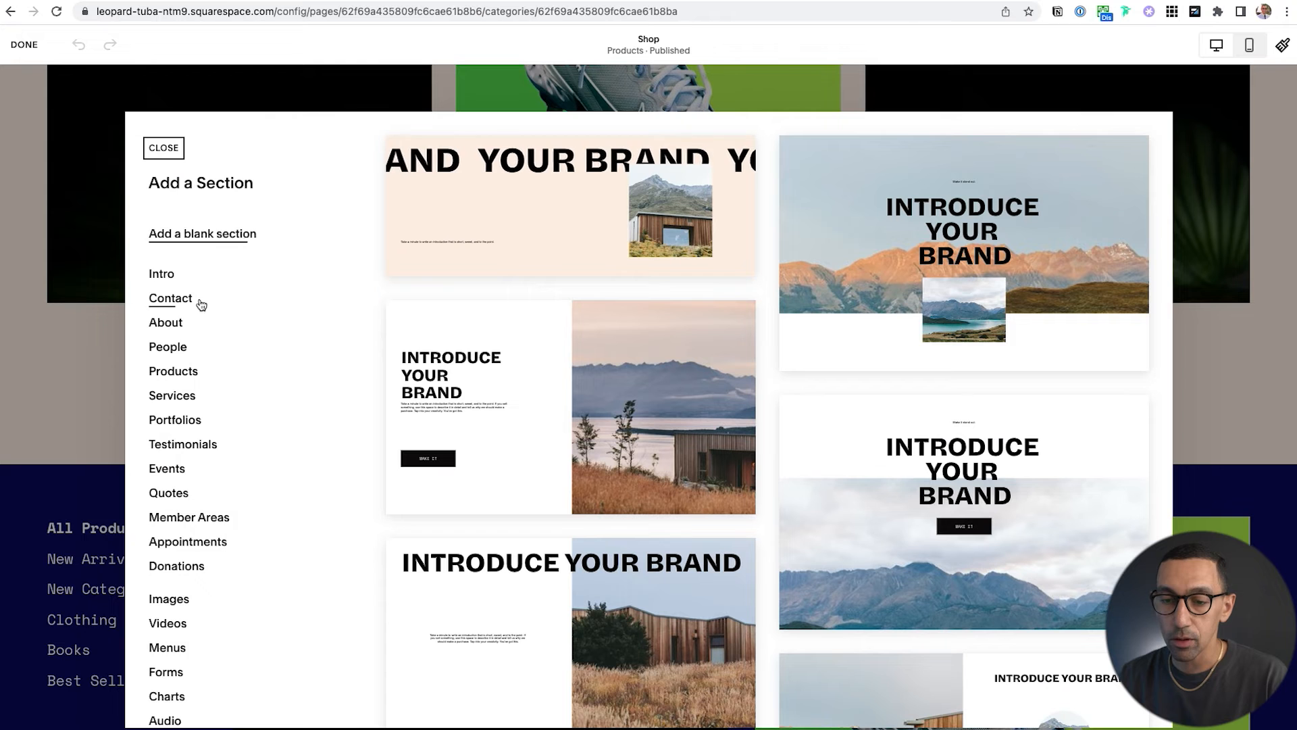
scroll(223, 571, "down", 2)
left_click(177, 629)
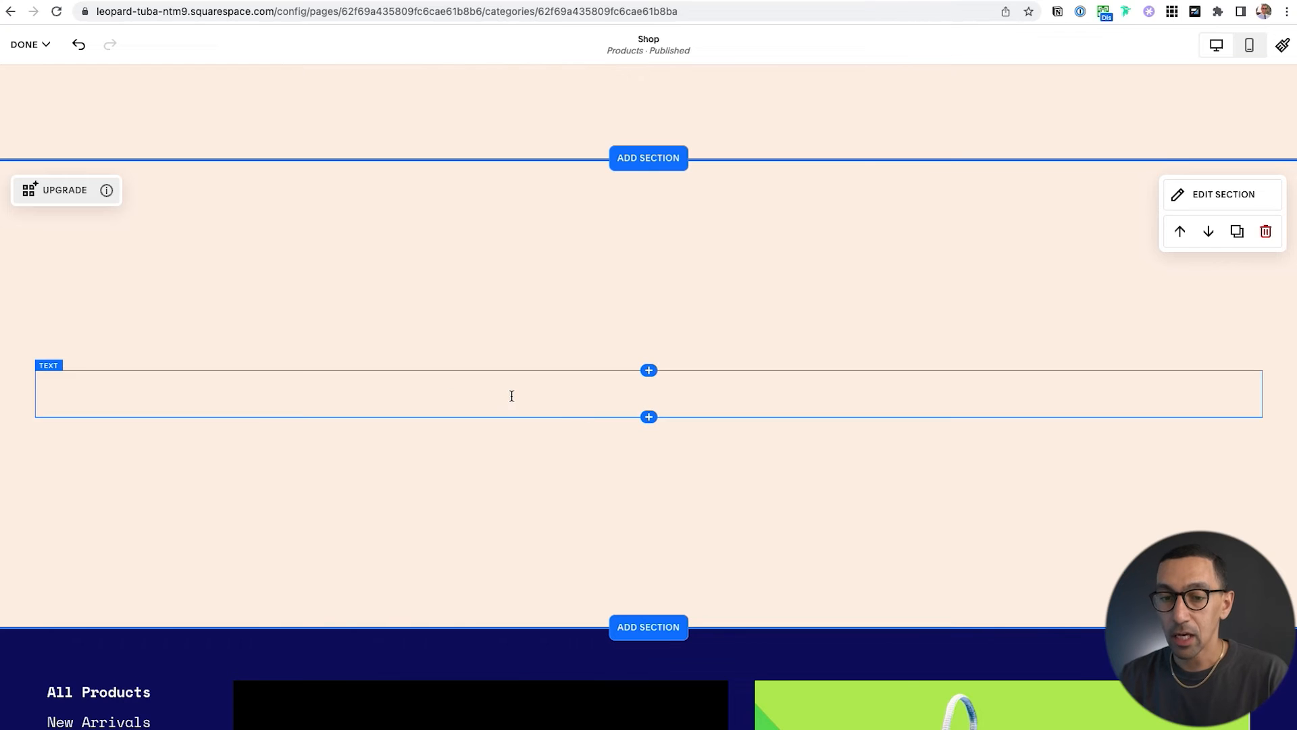
- Enter "Best Sellers" in the new section's text block and format it as a centred Heading 2
left_click(512, 396)
type("Best Sellers")
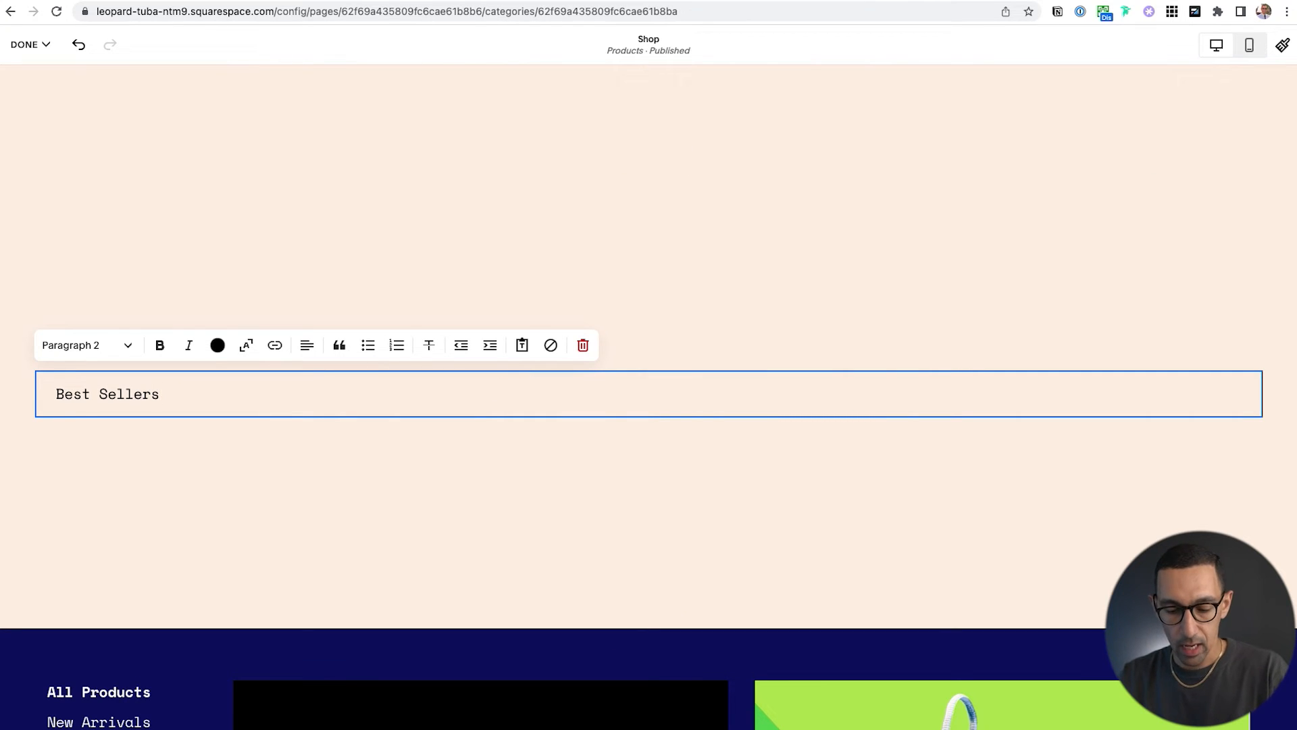
key("super+alt+2")
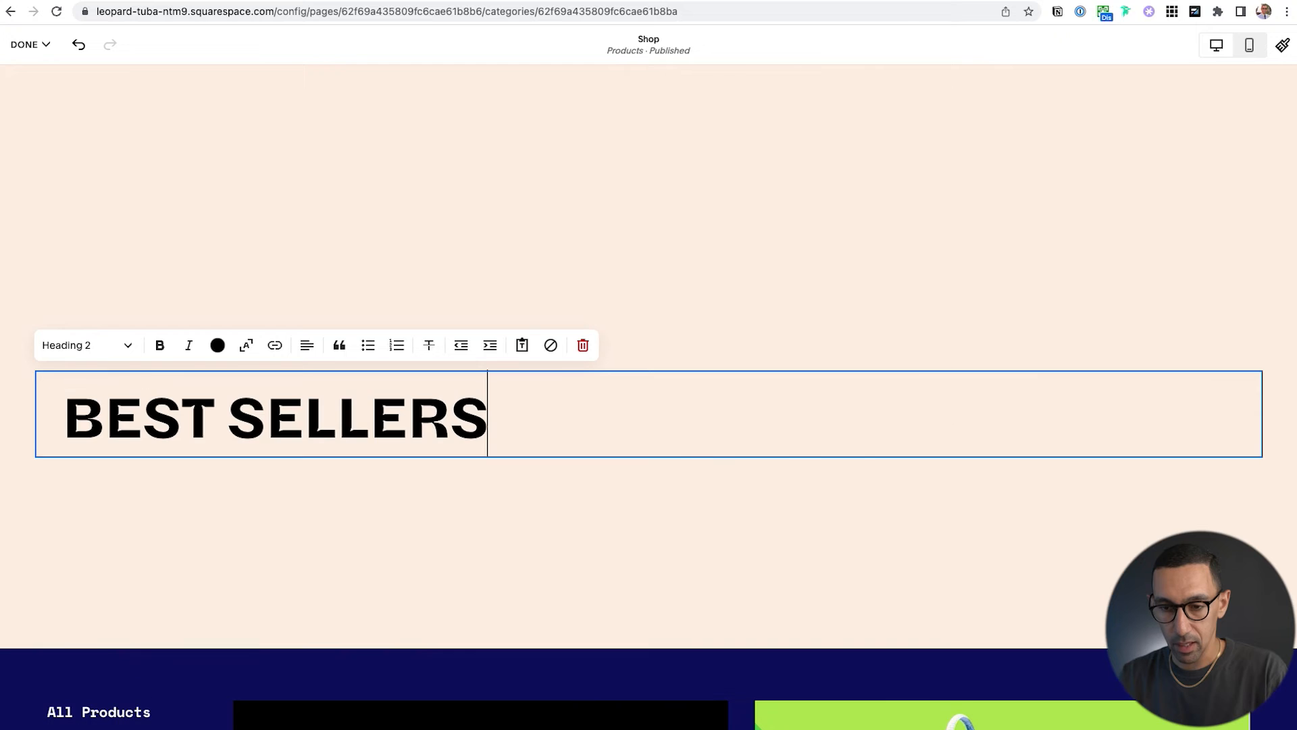
key("BackSpace")
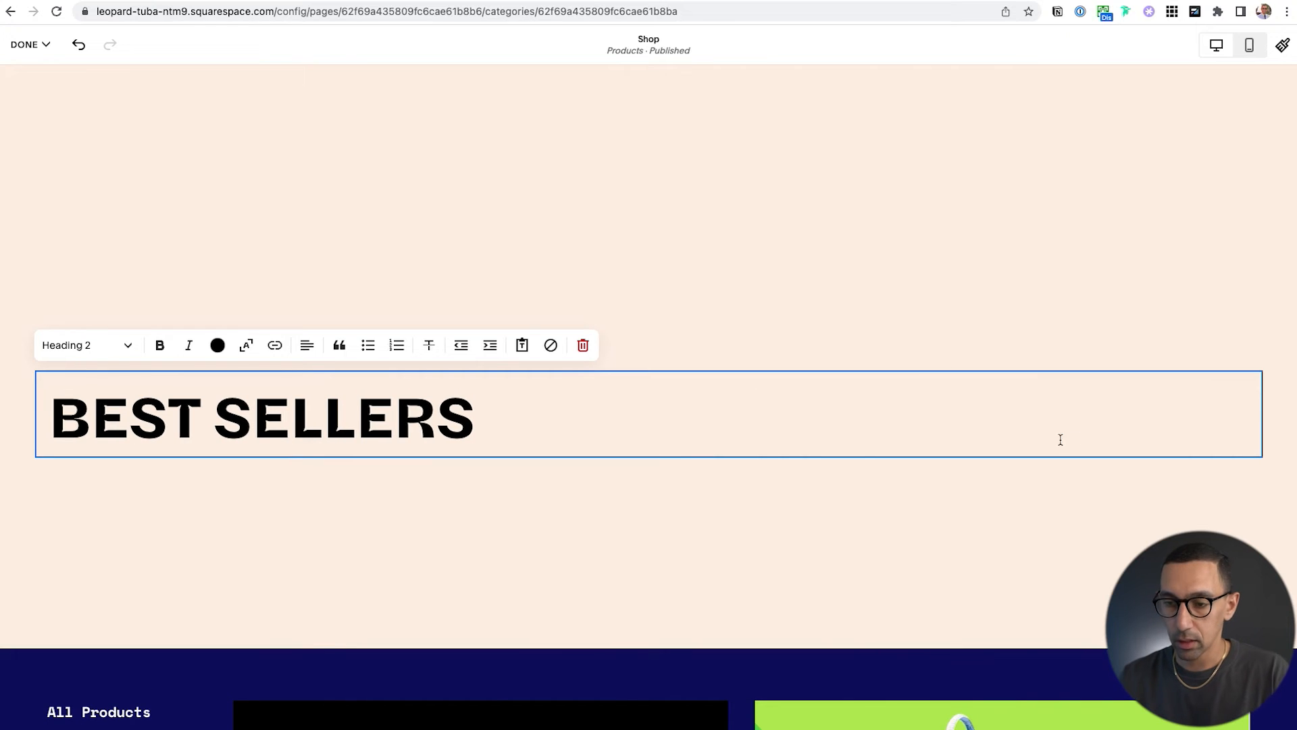
key("super+shift+e")
scroll(815, 229, "down", 2)
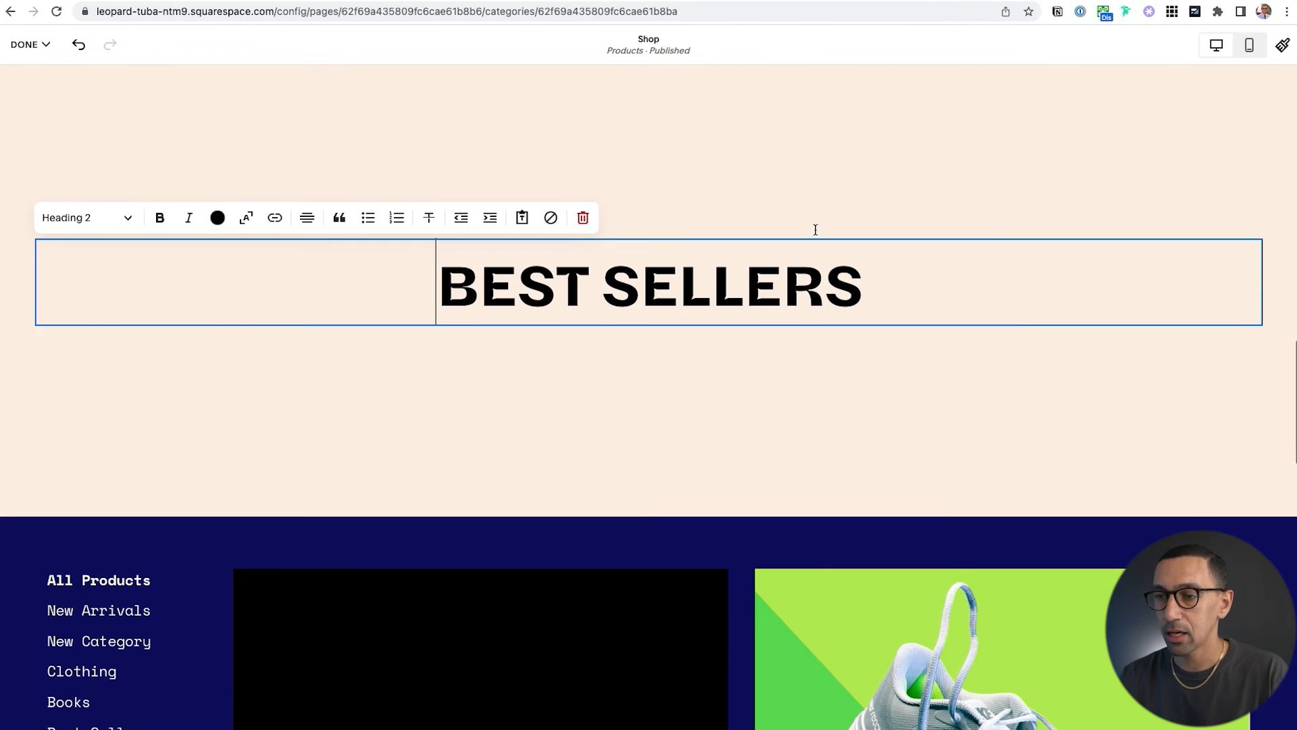
left_click(791, 159)
- Insert a Summary block below the Best Sellers heading and move its settings window to a clear spot
left_click(649, 327)
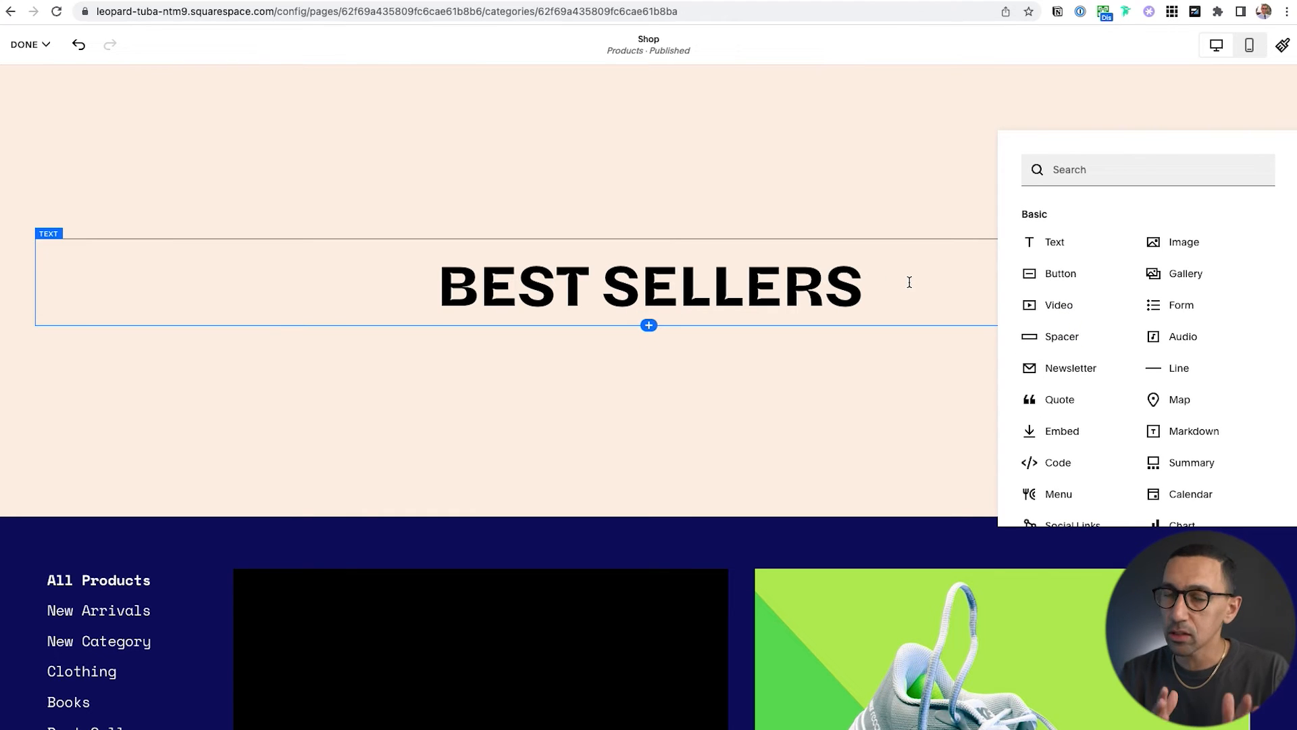
left_click(1121, 170)
type("sum")
left_click(1048, 215)
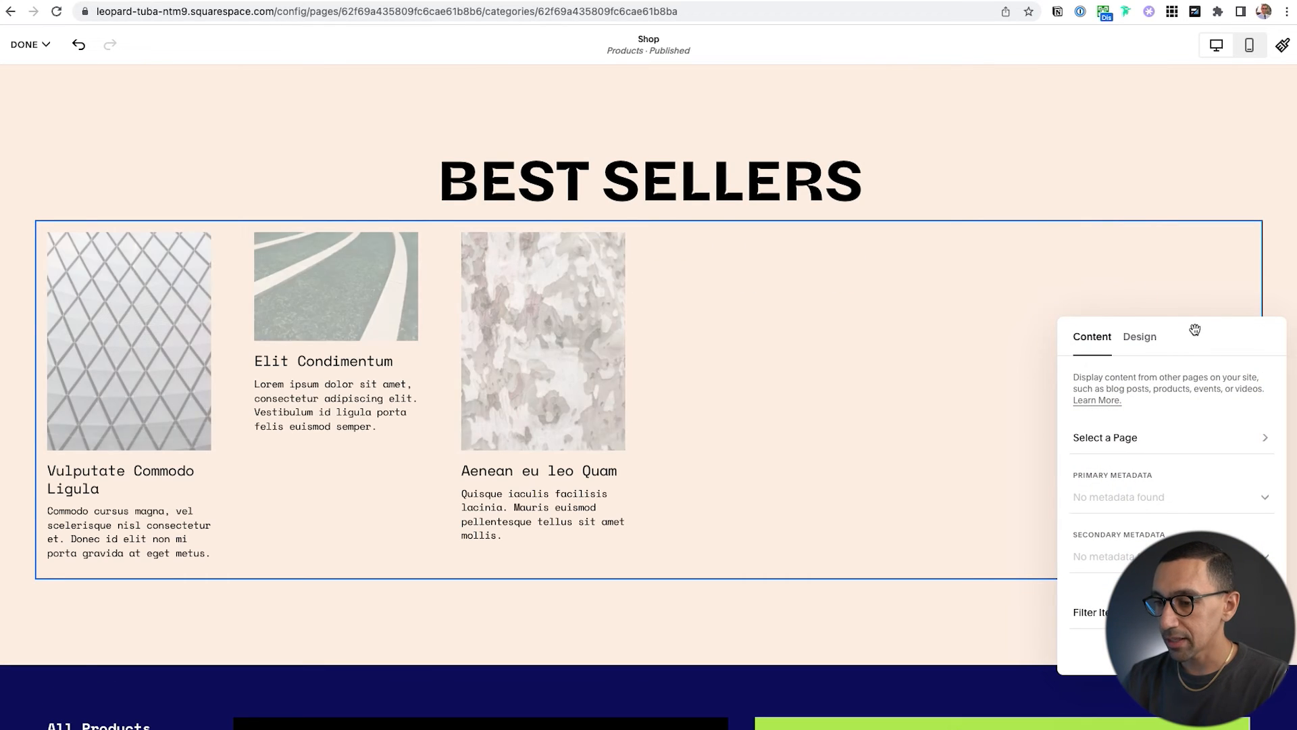
left_click_drag(1190, 325, 798, 128)
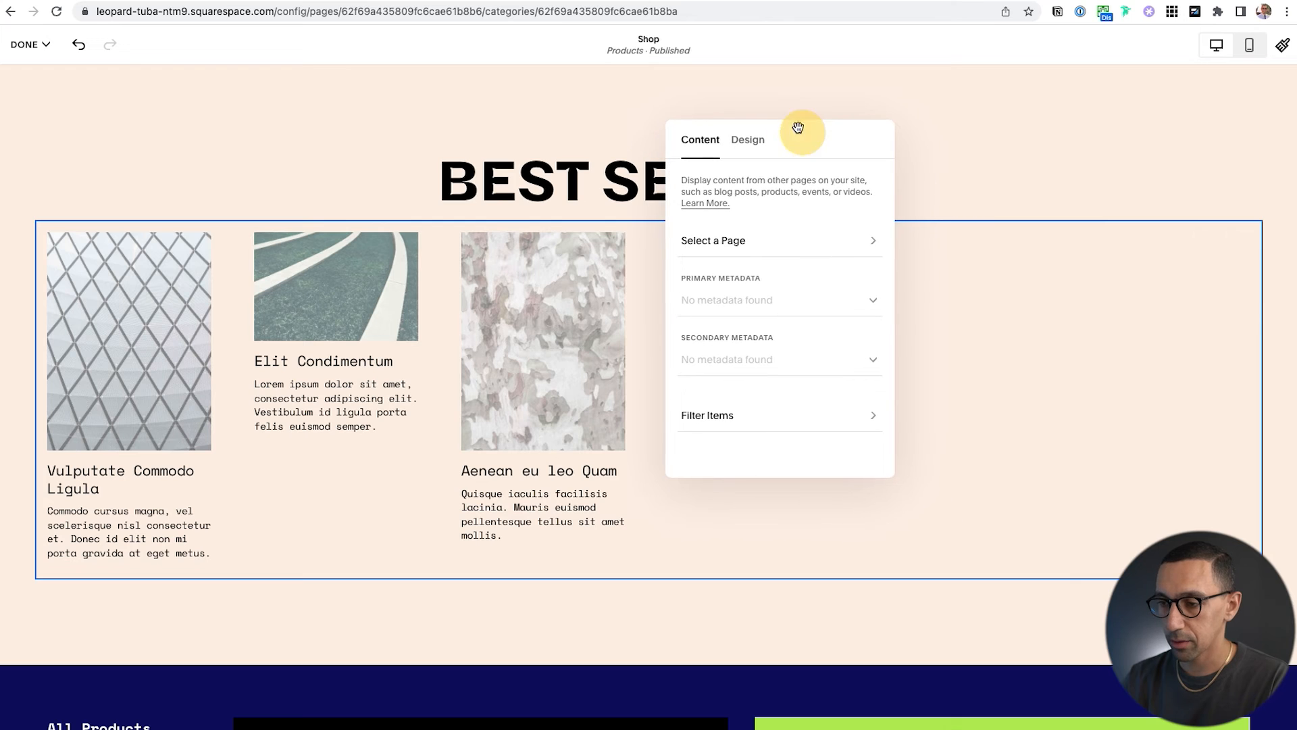
- Set the Shop page as the summary block's content source
left_click(743, 244)
left_click(719, 277)
left_click(698, 140)
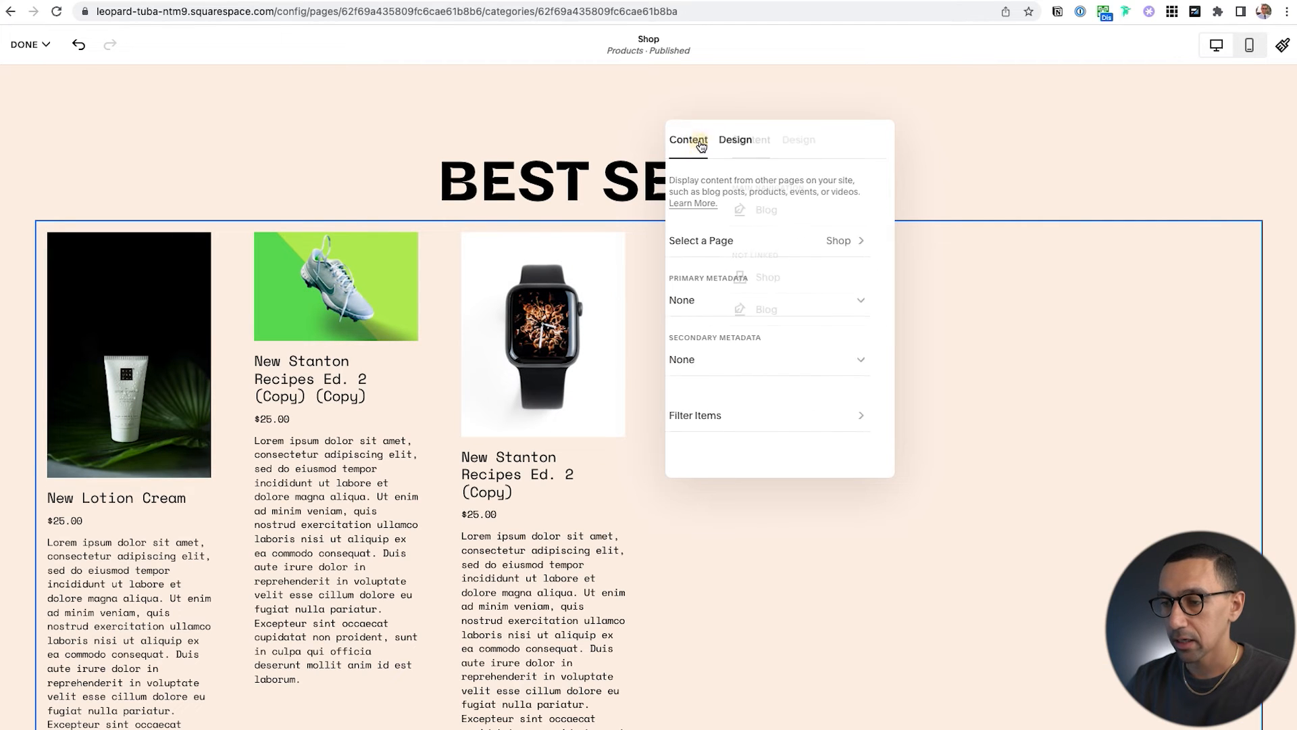
left_click(739, 302)
left_click(762, 299)
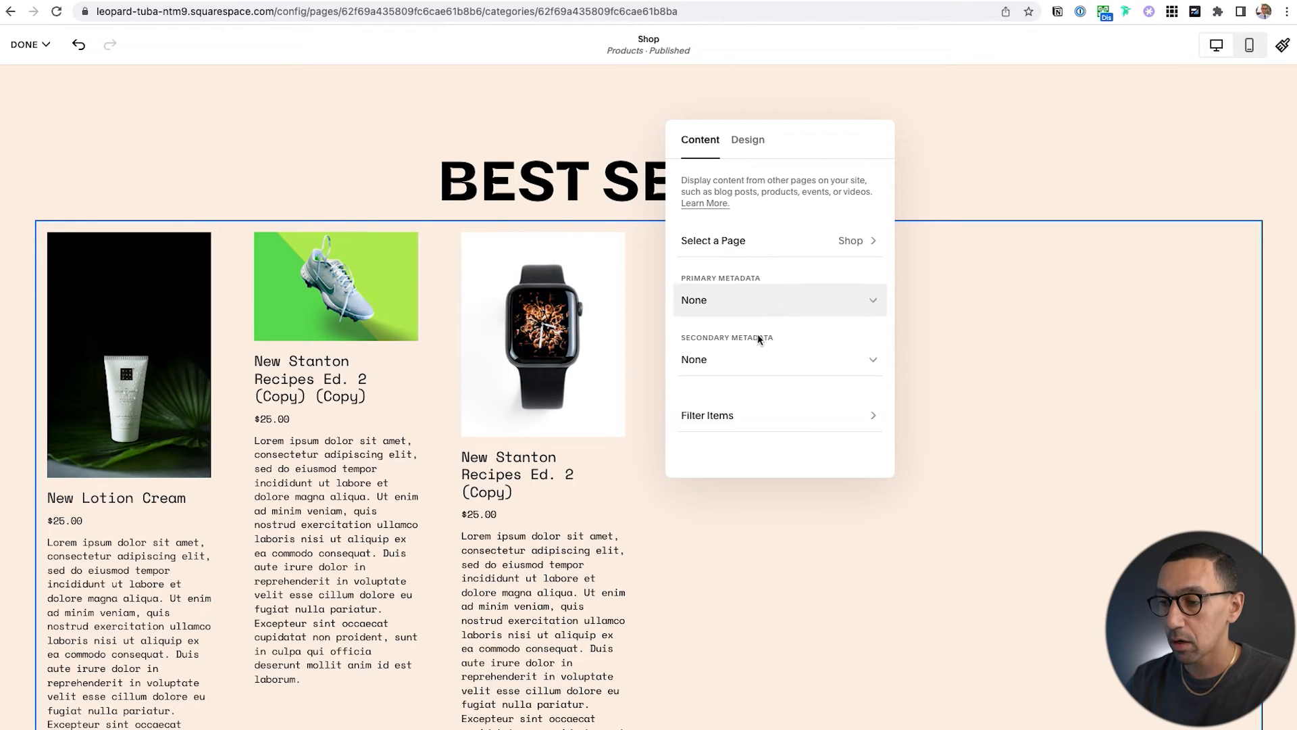
- Filter the summary block's items by the Best Sellers category
left_click(715, 420)
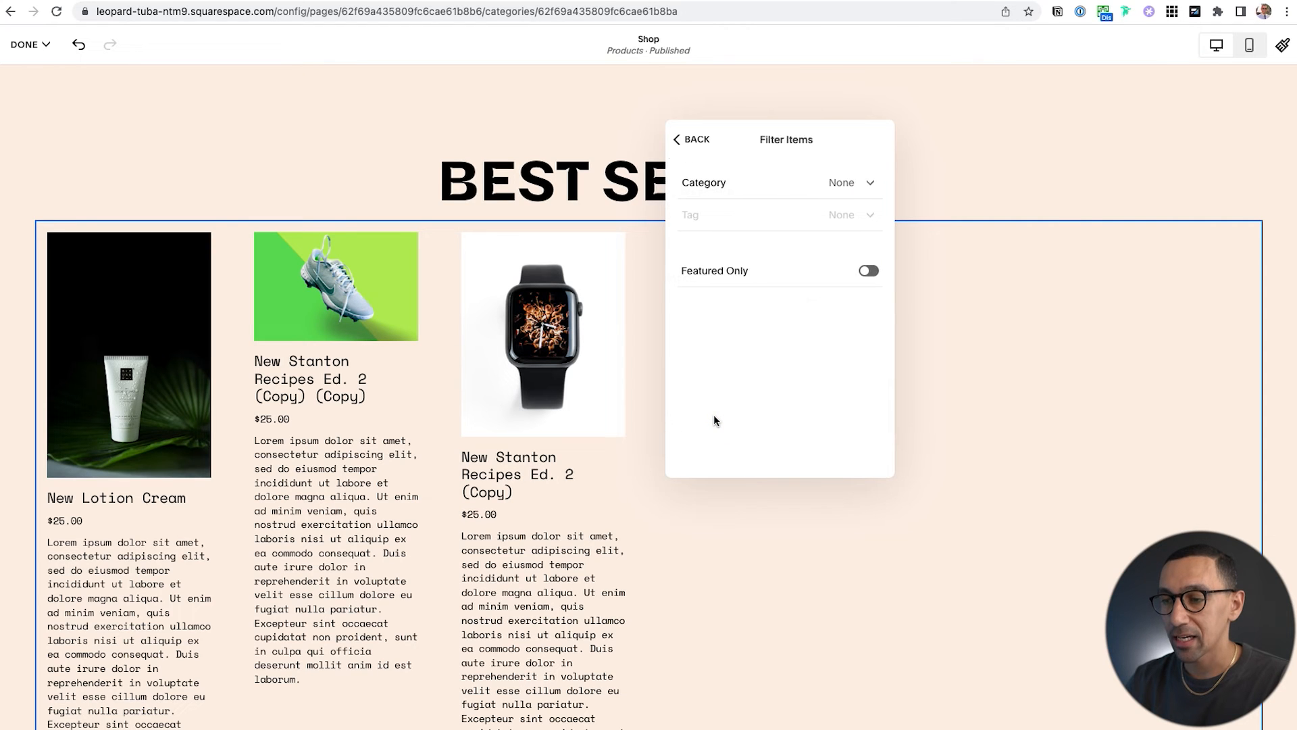
left_click(850, 185)
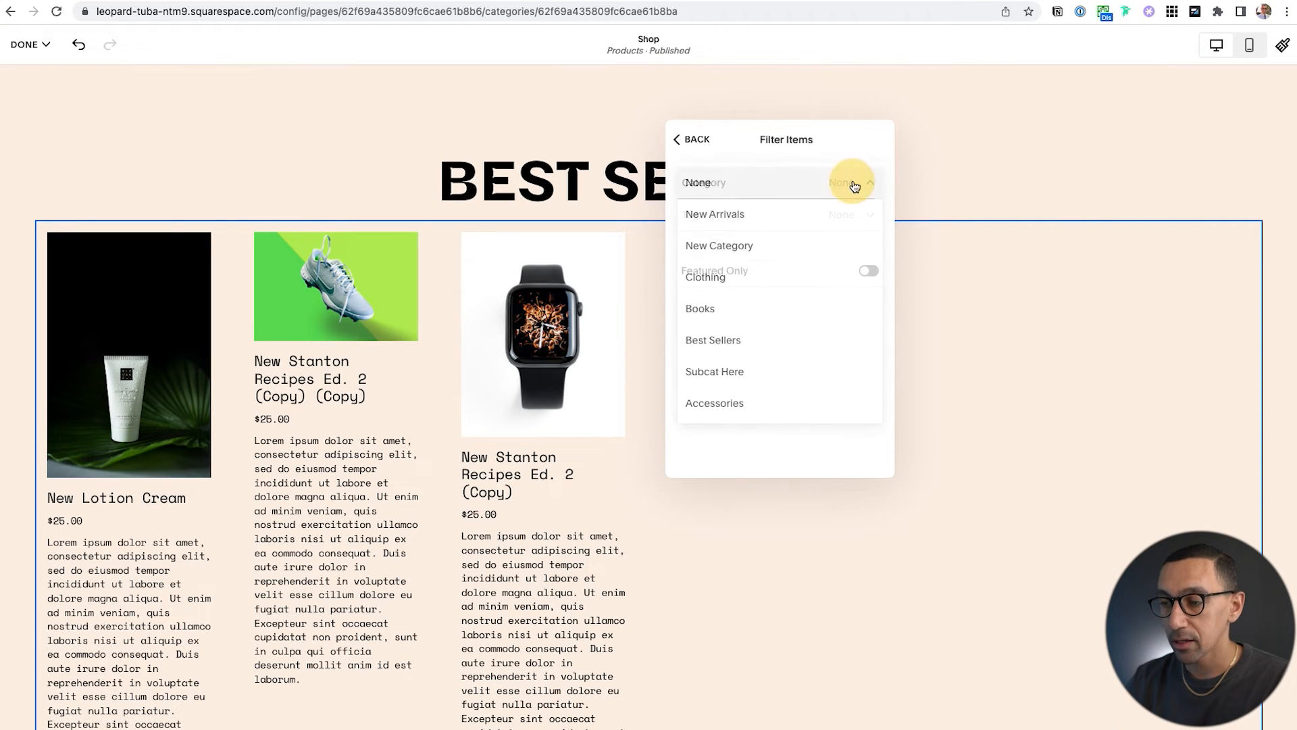
left_click(770, 336)
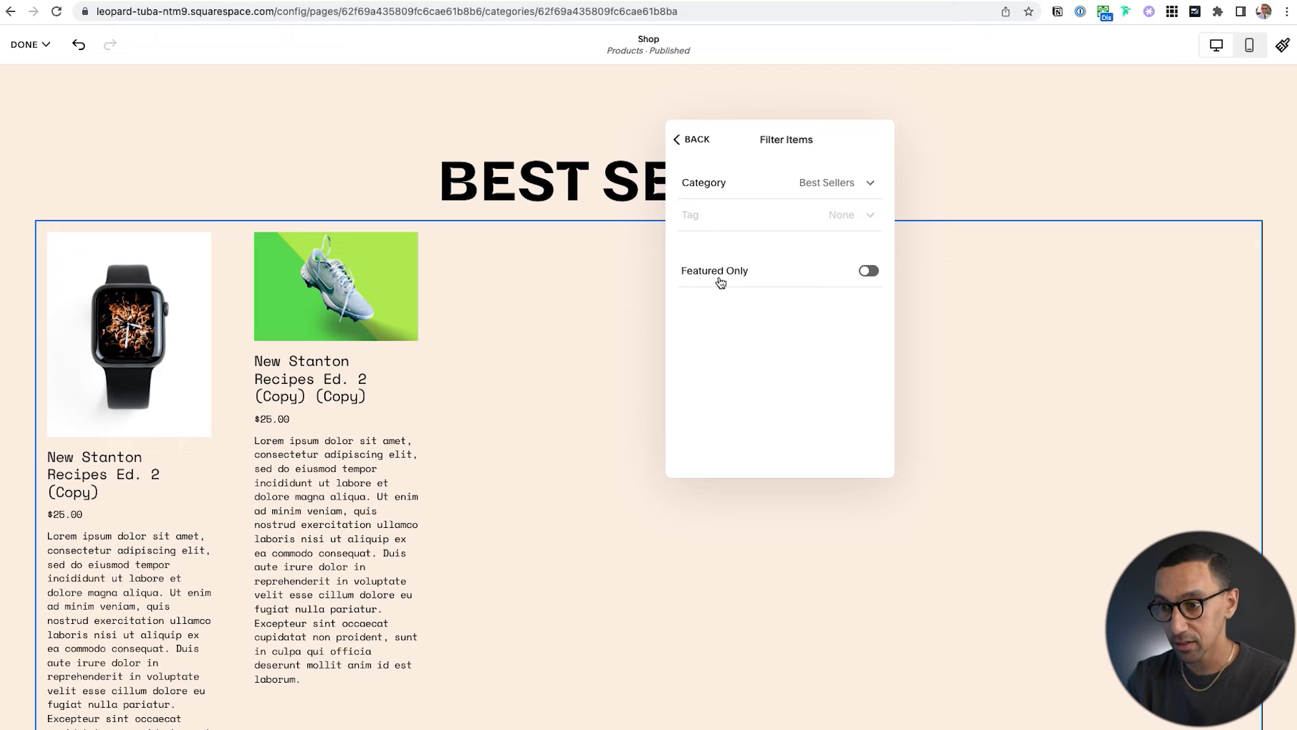
- Try the Featured Only filter with the category set to None, and restore the Best Sellers category filter without it
left_click(868, 270)
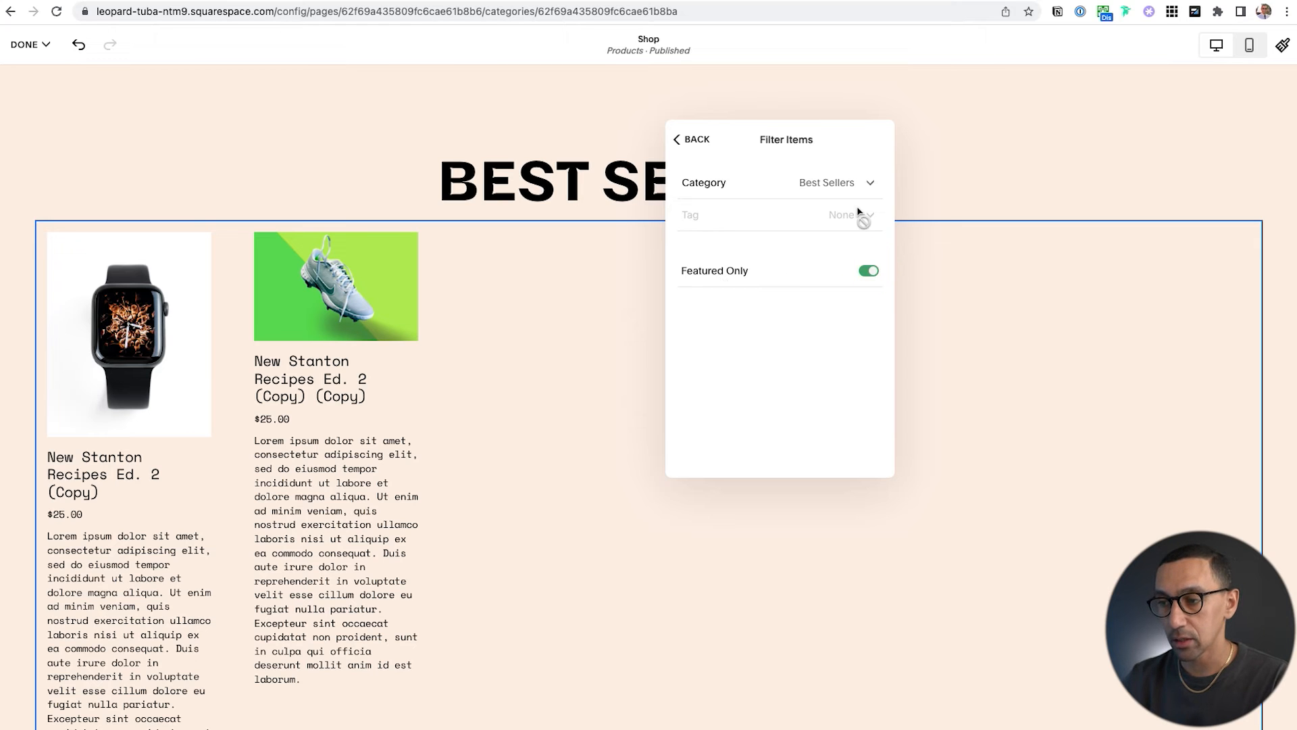
left_click(831, 183)
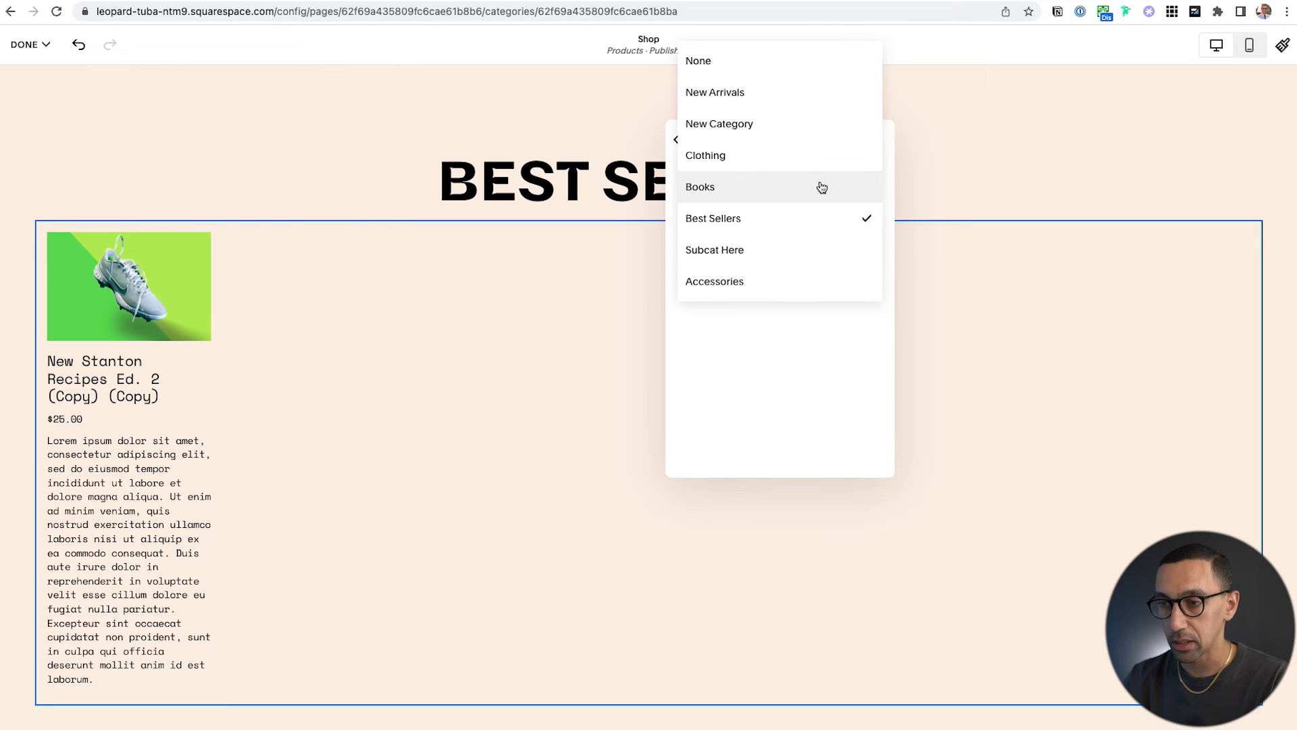
left_click(763, 60)
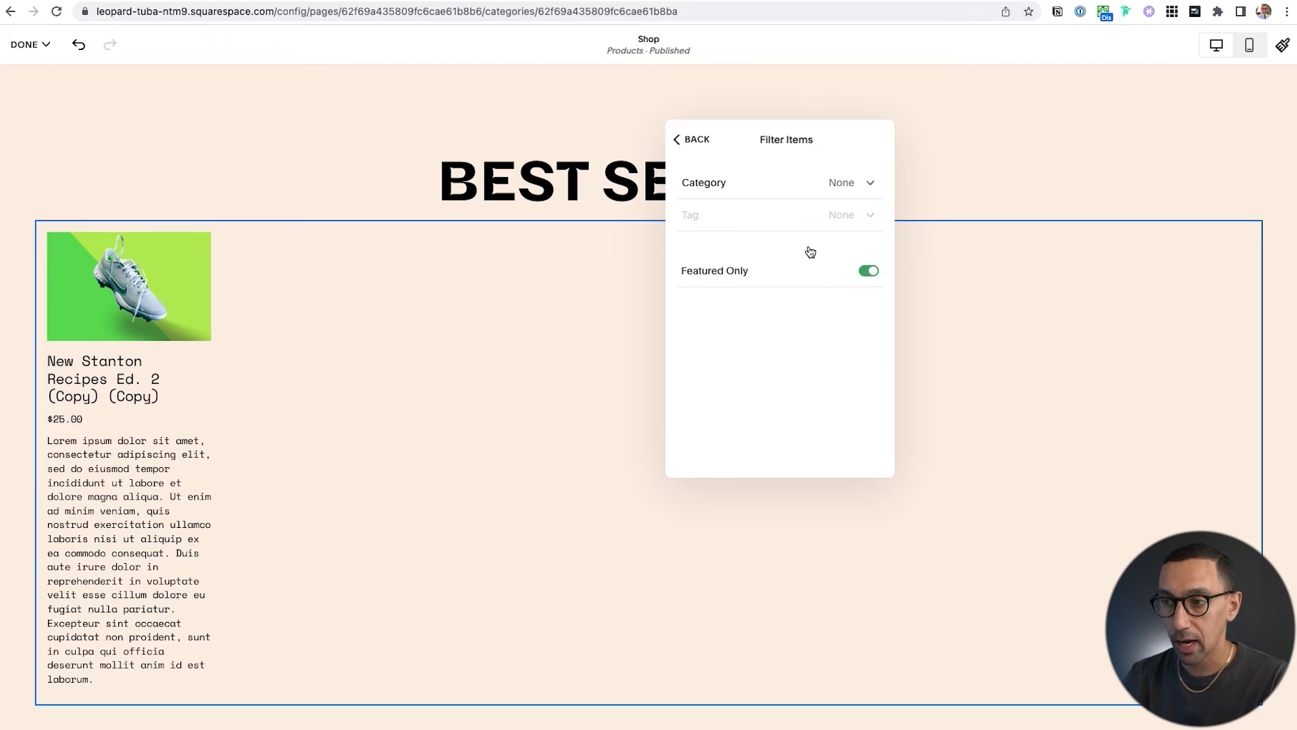
left_click(836, 189)
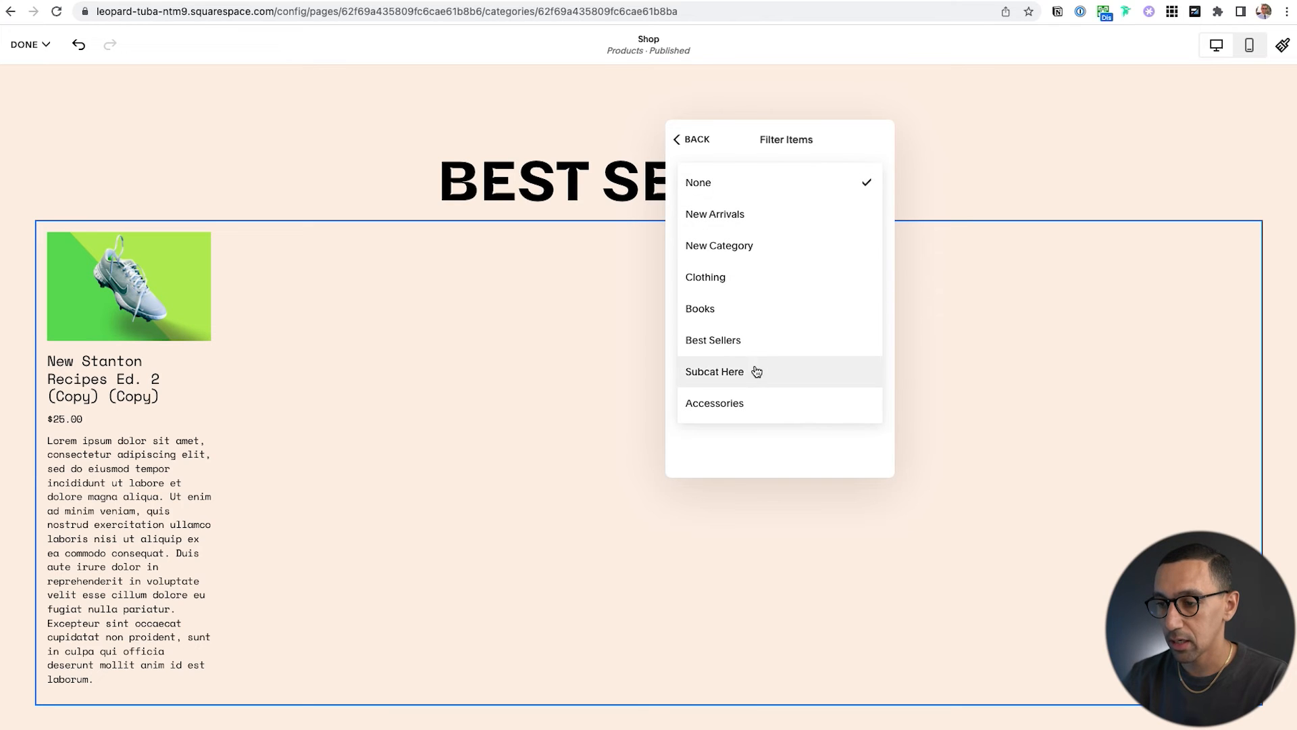
left_click(754, 343)
left_click(869, 271)
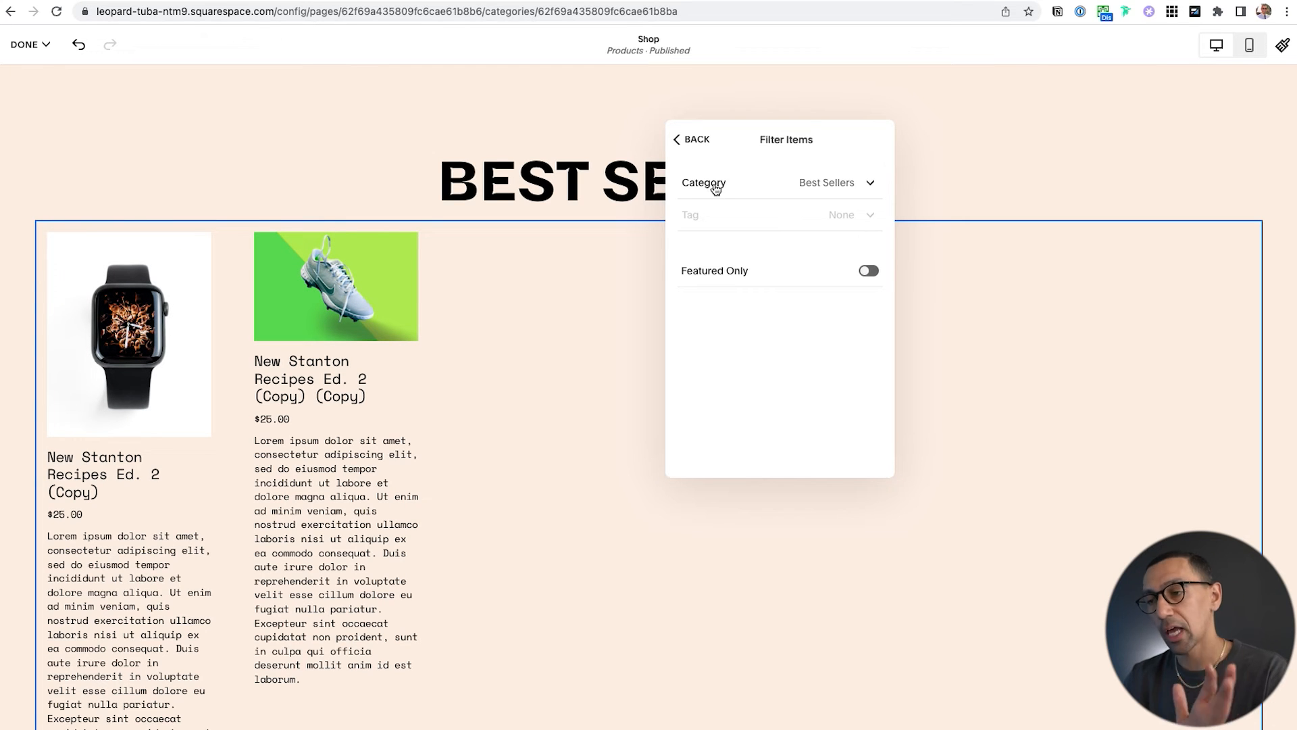
- Change the summary block's layout to Carousel and set its number of items to 30
left_click(713, 141)
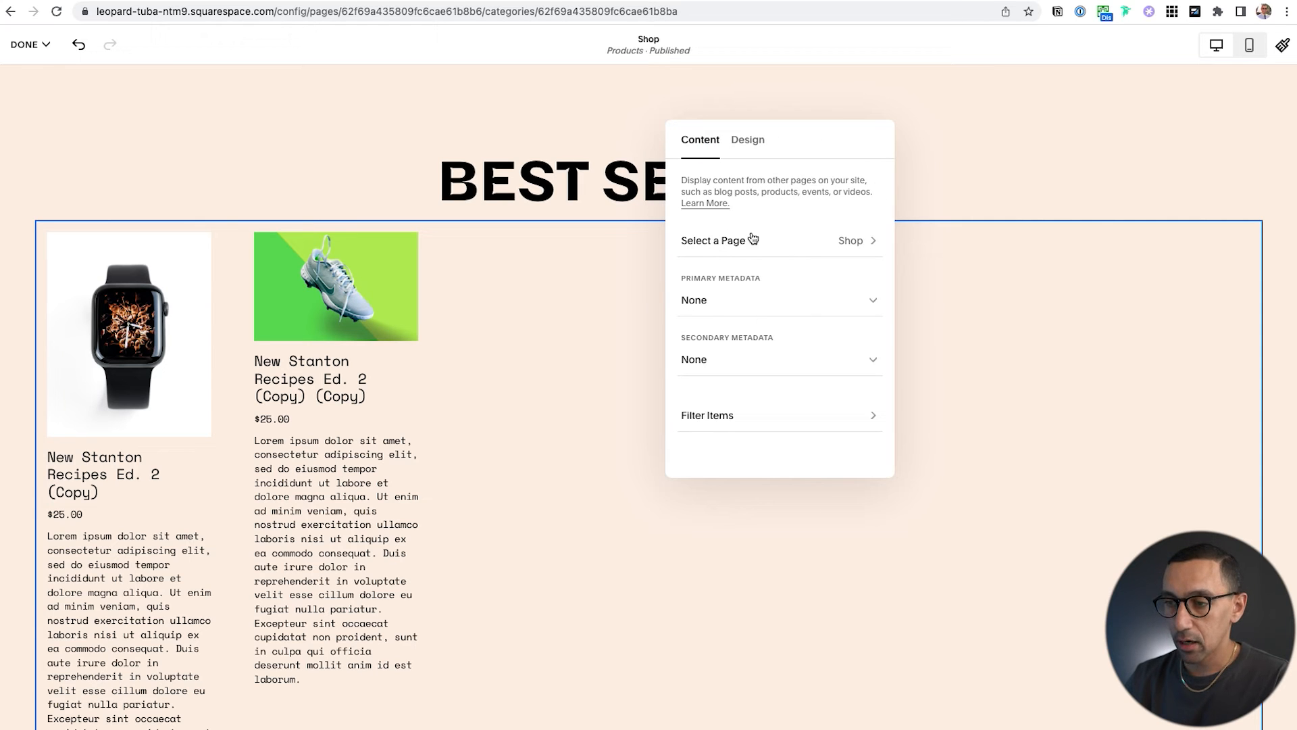
left_click(748, 143)
left_click(790, 202)
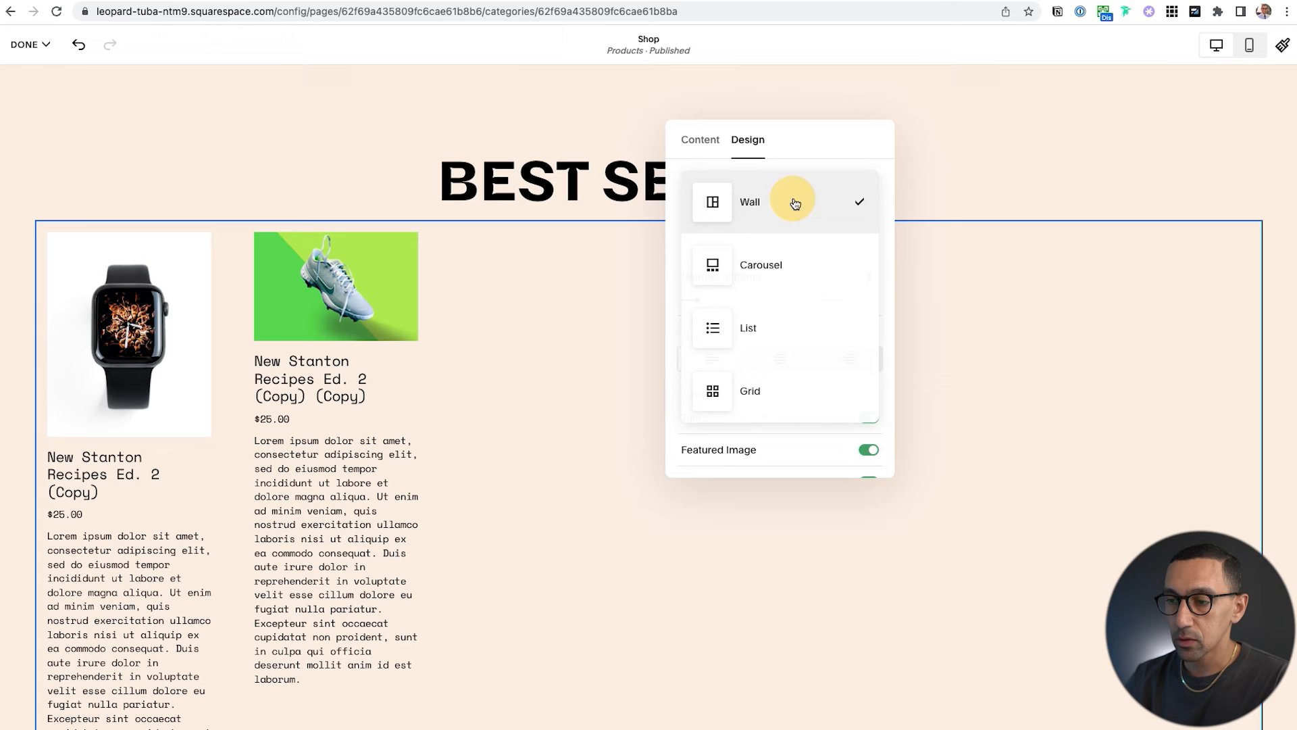
left_click(782, 263)
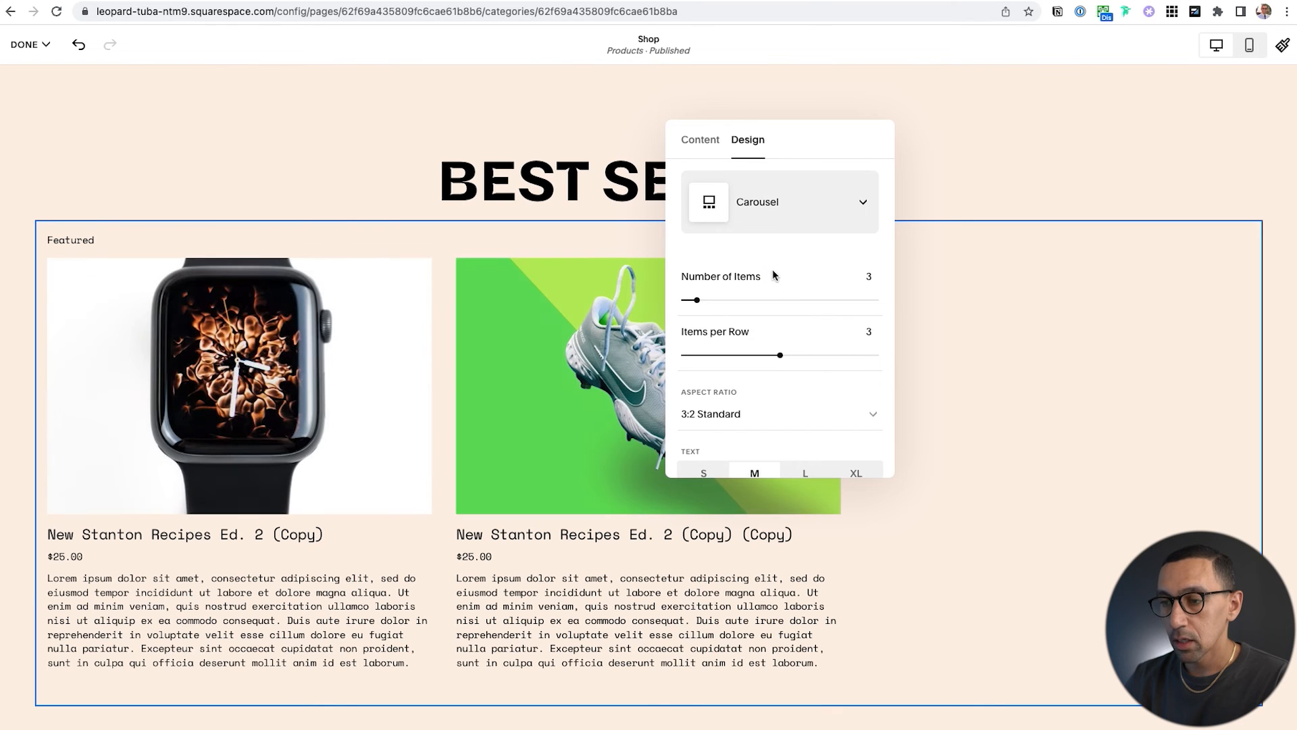
left_click_drag(697, 300, 878, 305)
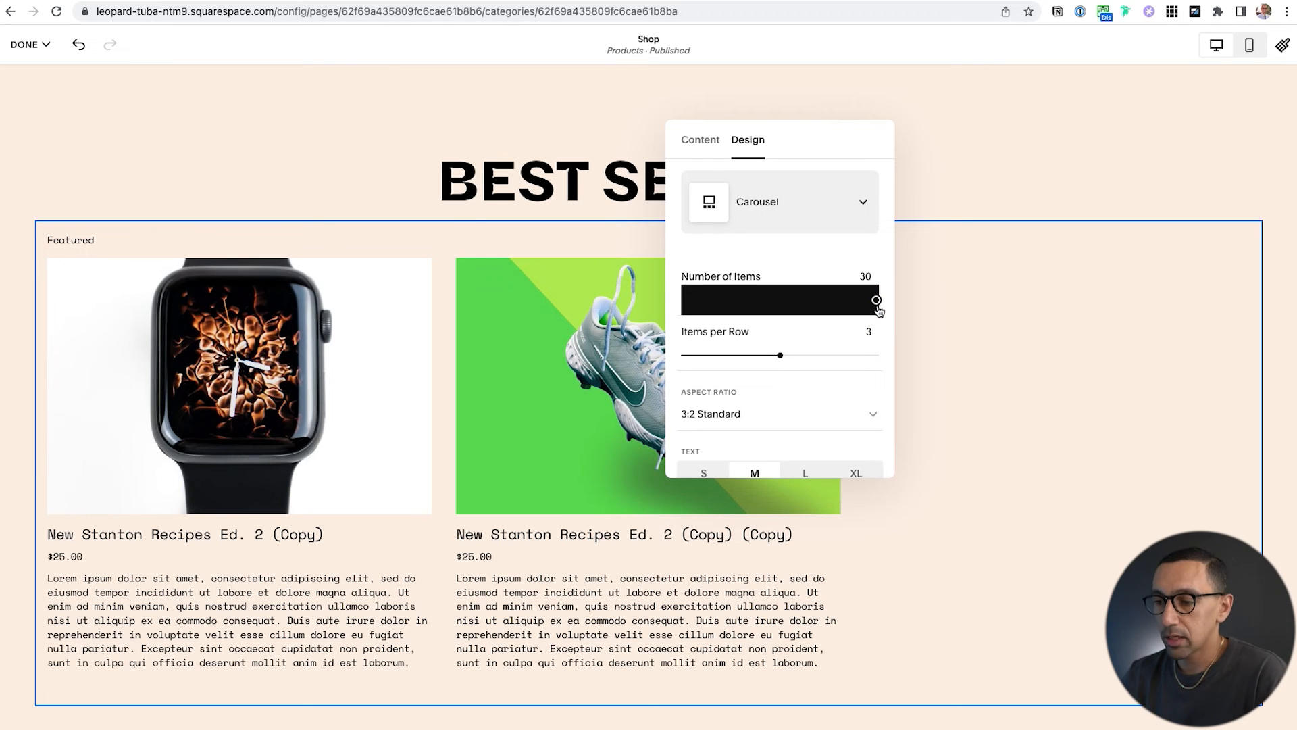
mouse_move(780, 355)
left_mouse_down()
mouse_move(730, 355)
mouse_move(907, 354)
mouse_move(781, 356)
left_mouse_up()
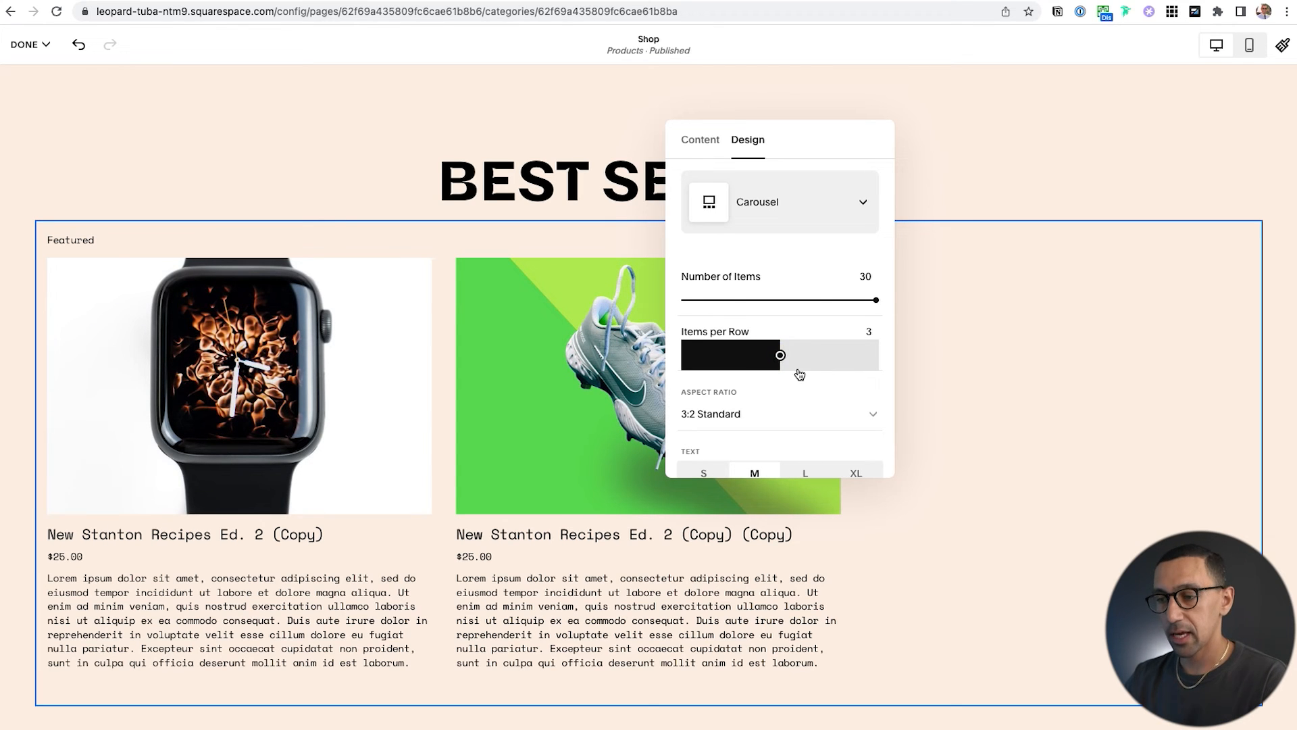
- Set the carousel's image aspect ratio to 1:1 Square and centre its text
scroll(777, 358, "down", 3)
left_click(723, 299)
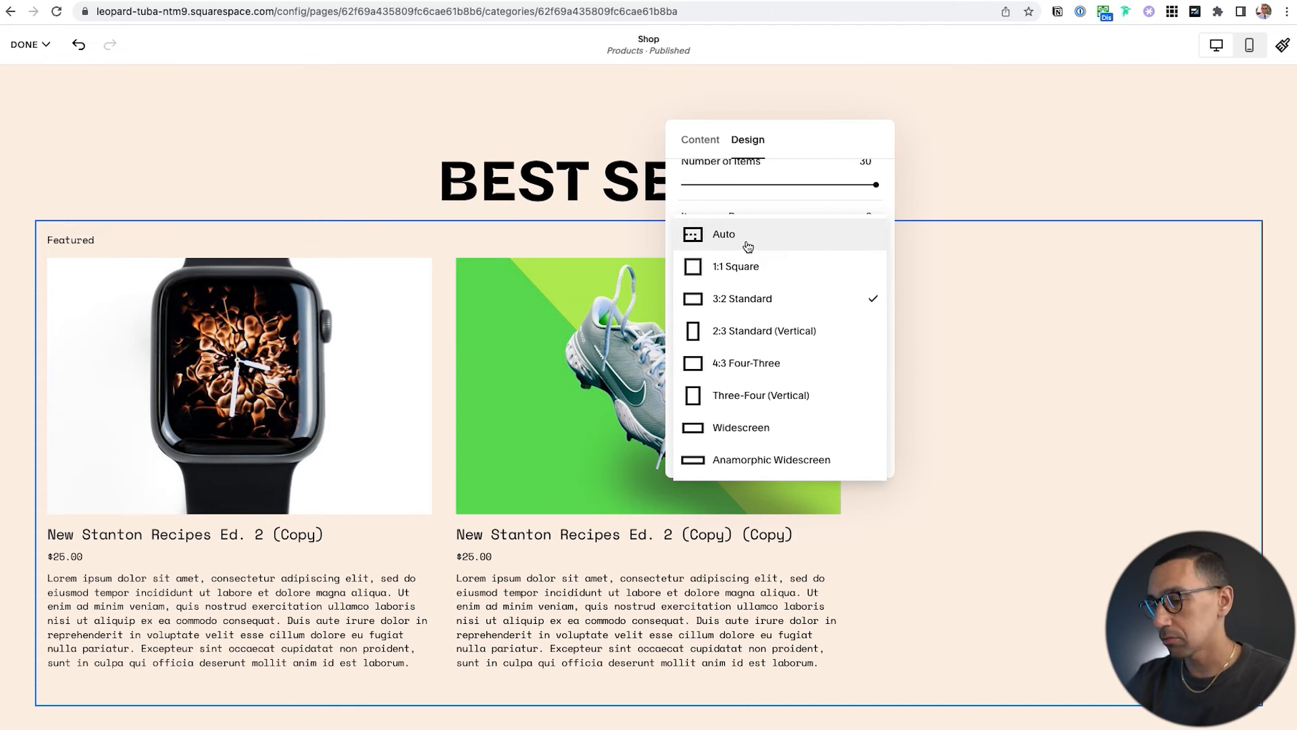
left_click(746, 271)
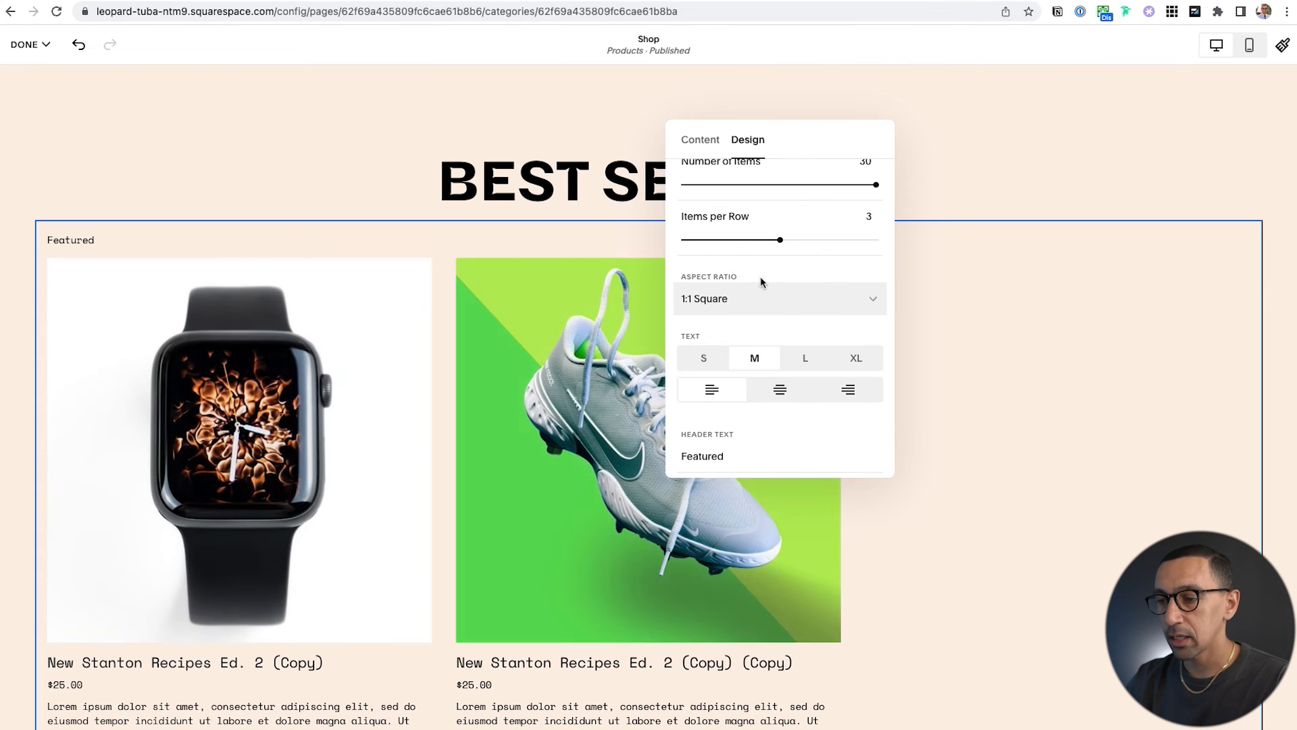
scroll(760, 278, "down", 1)
scroll(676, 282, "down", 3)
left_click(779, 201)
- Remove the "Featured" header text from the carousel
scroll(769, 257, "down", 1)
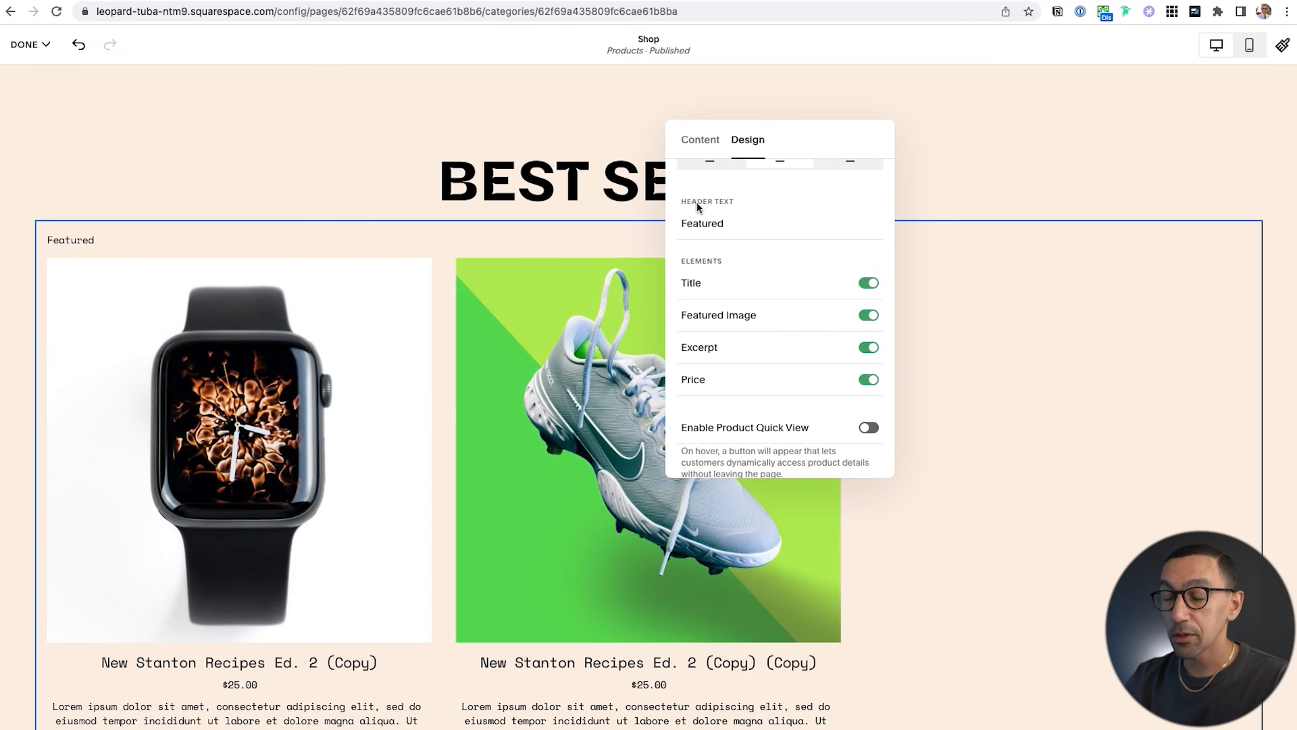
double_click(702, 224)
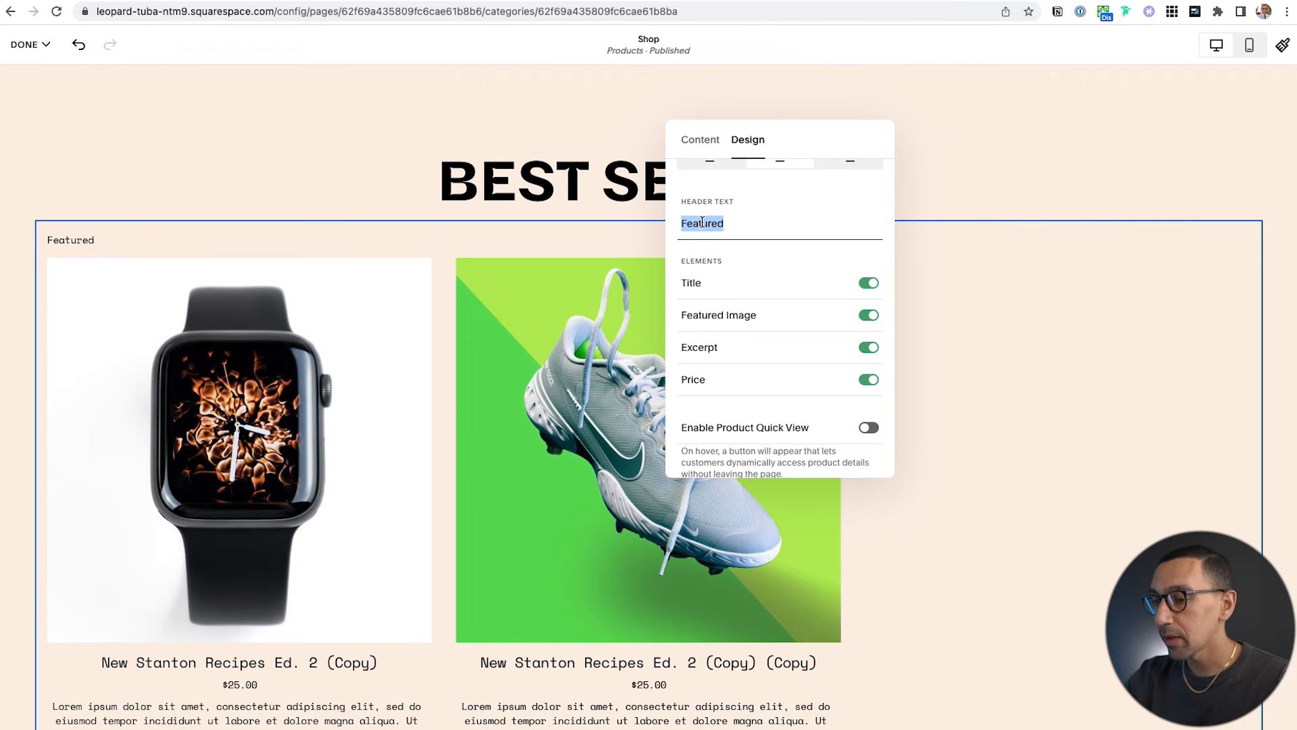
key("BackSpace")
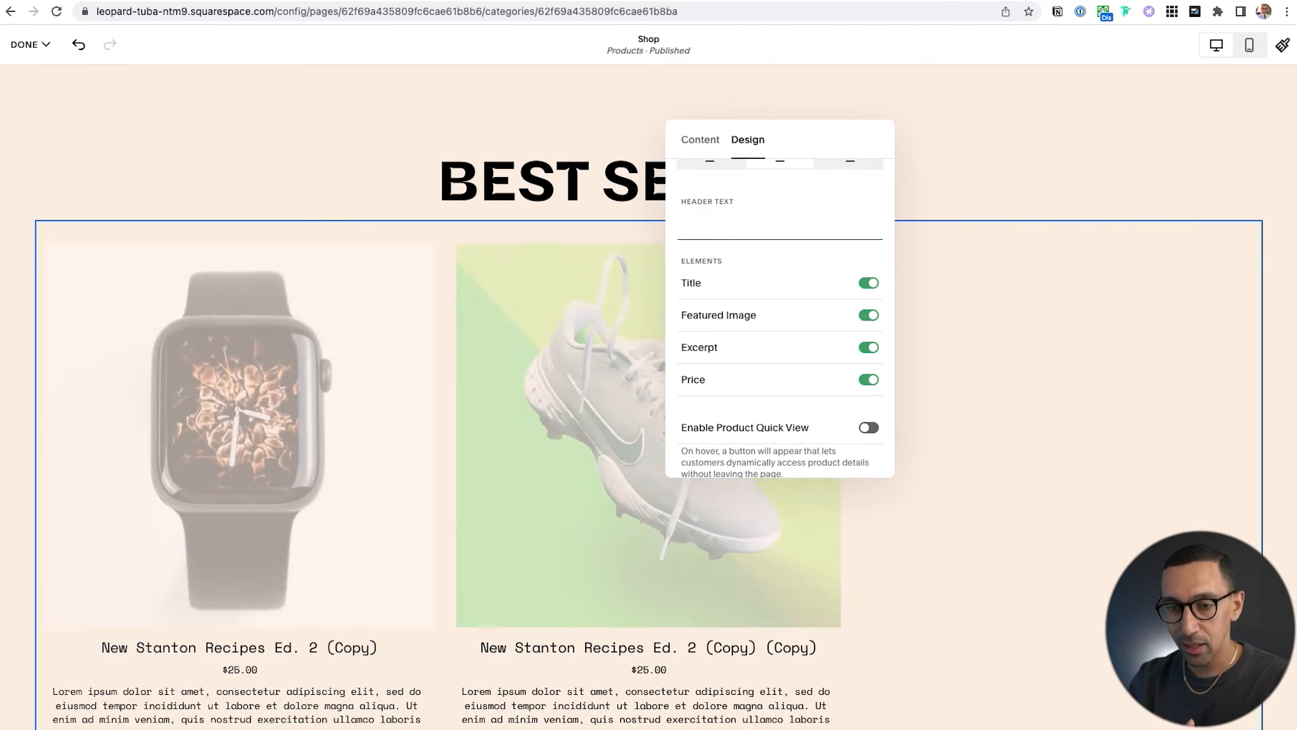
type("Fe")
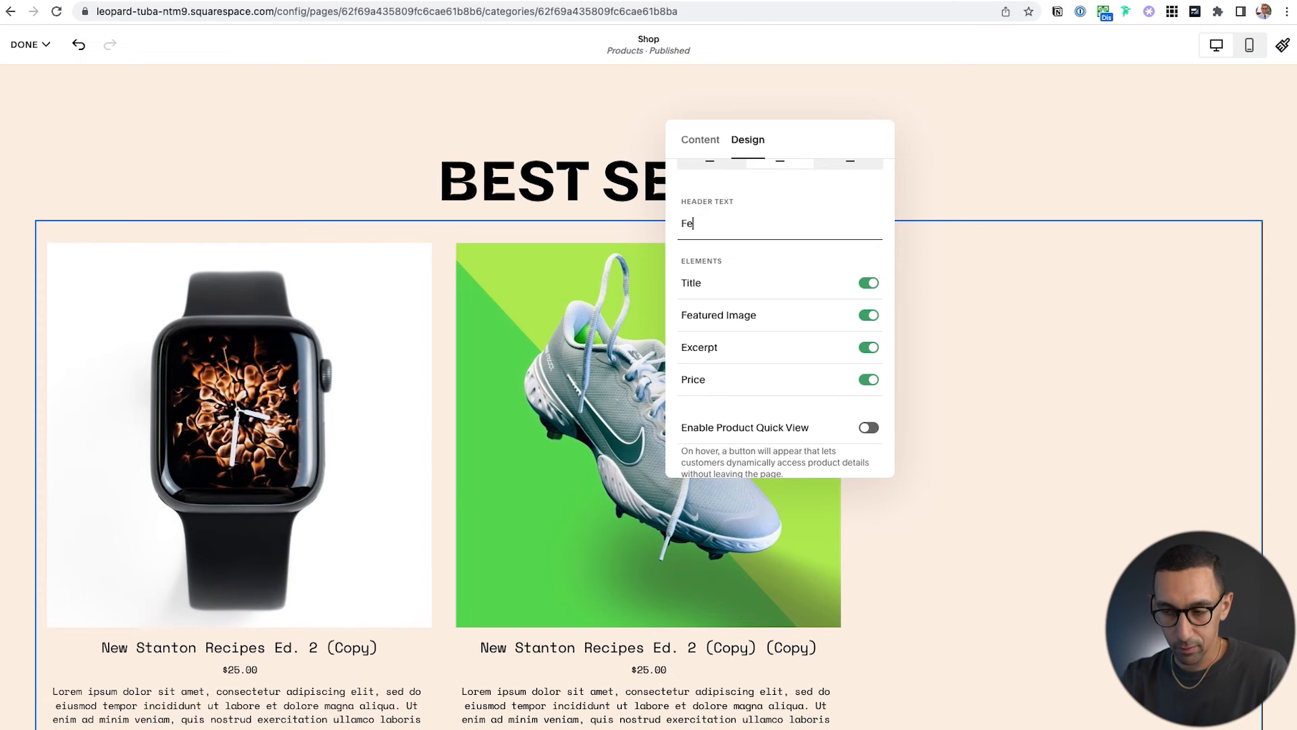
type("atured")
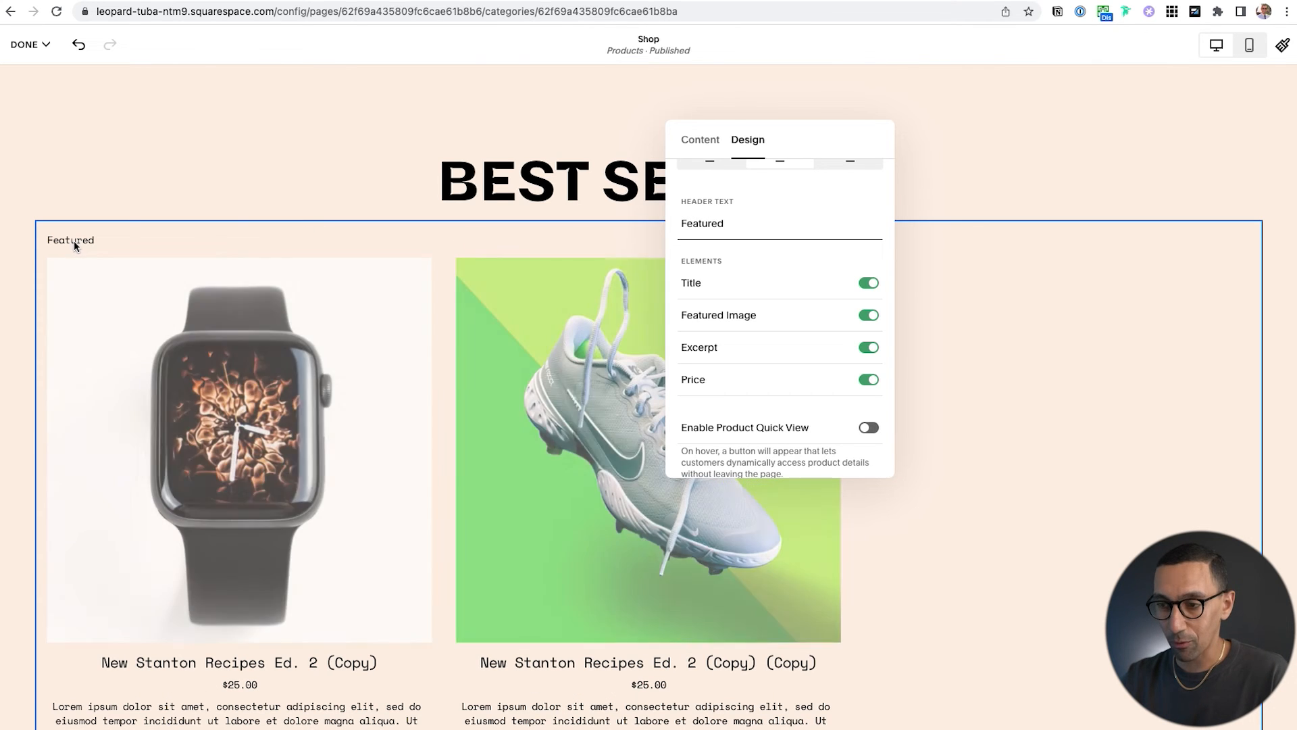
key("ctrl+a")
key("BackSpace")
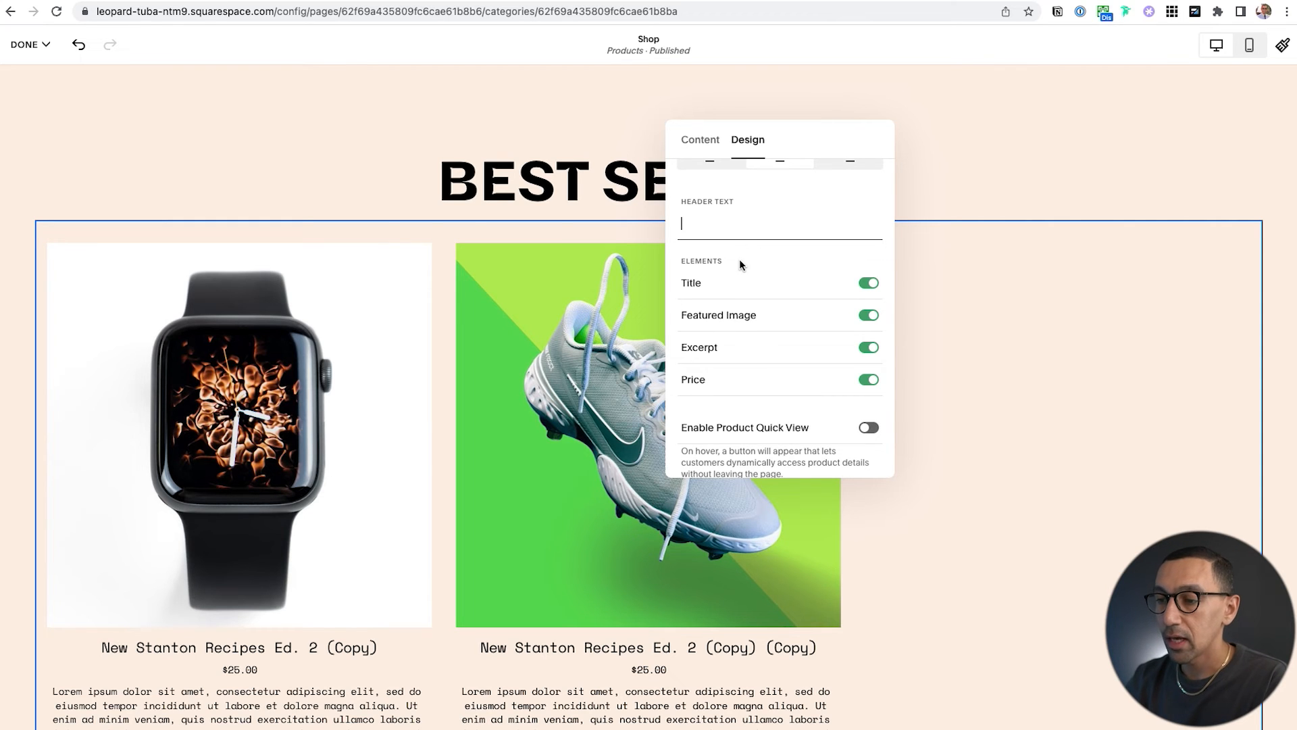
- Hide the product excerpts in the Best Sellers carousel and close the block's settings
scroll(621, 318, "down", 3)
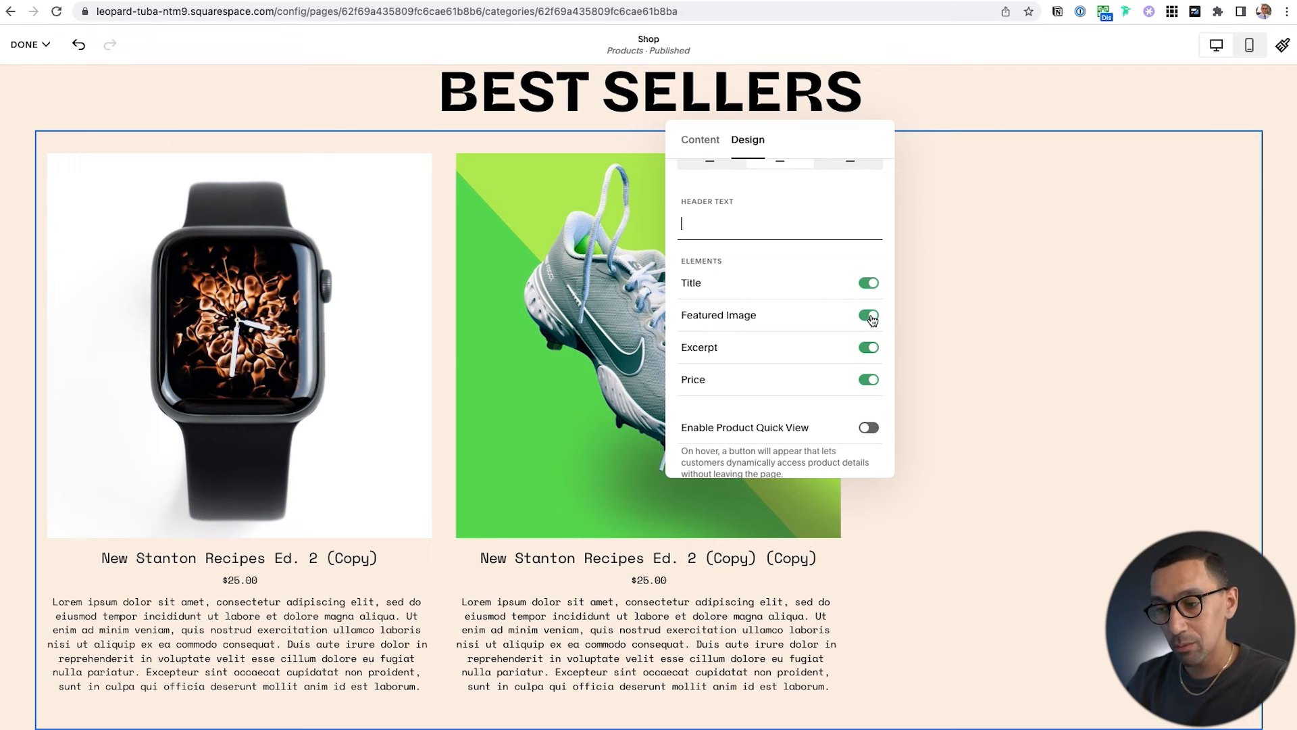
left_click(867, 350)
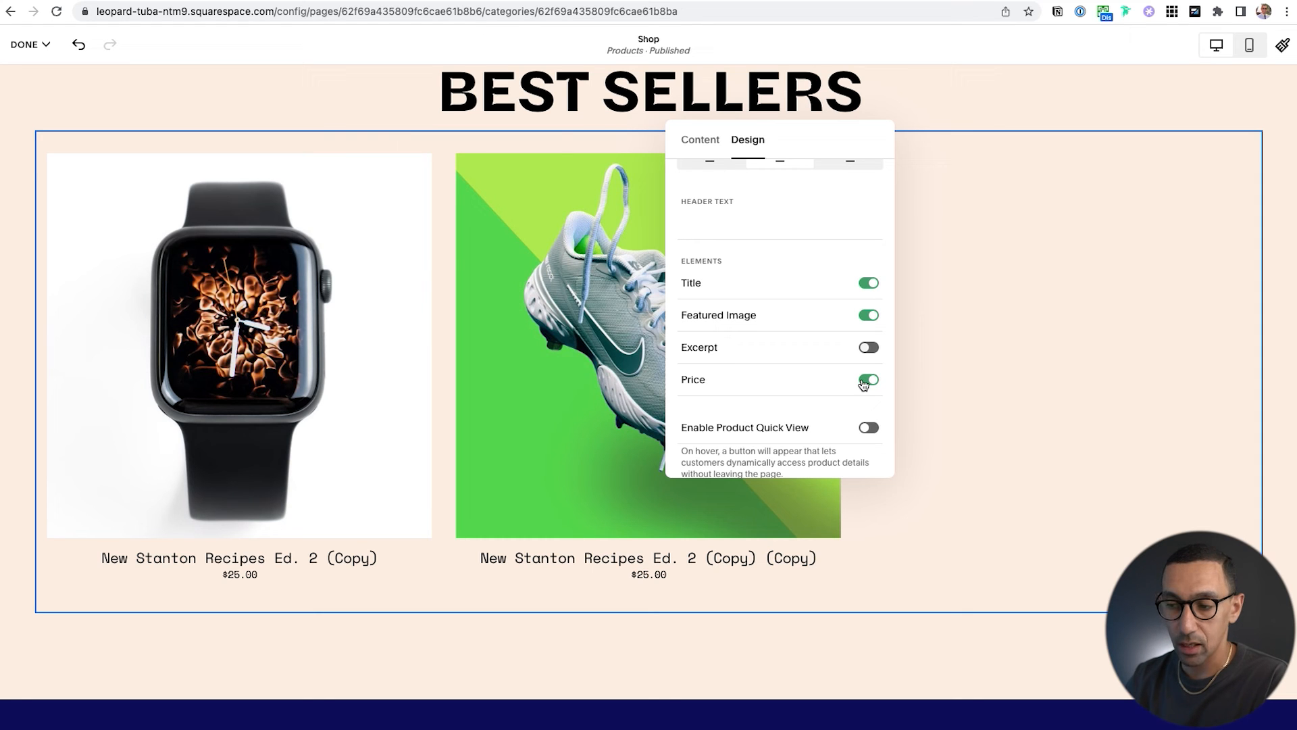
scroll(821, 412, "down", 5)
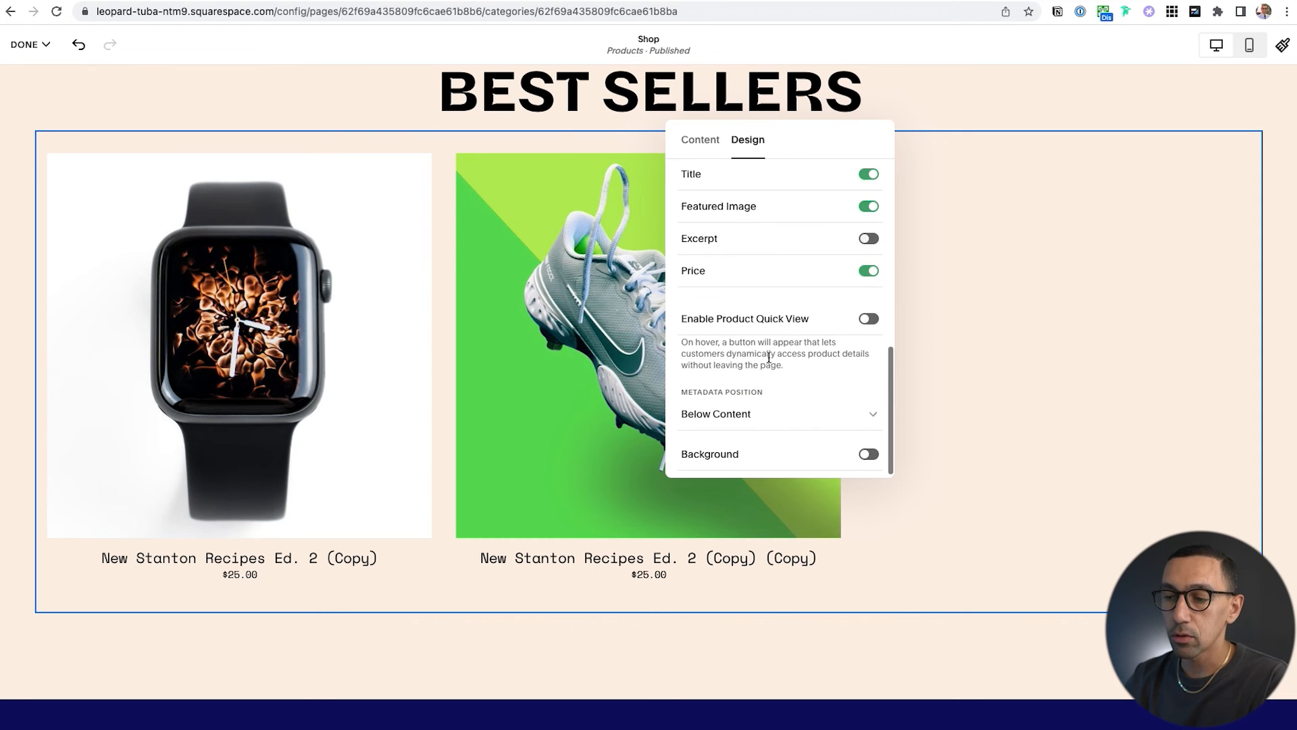
scroll(791, 338, "down", 1)
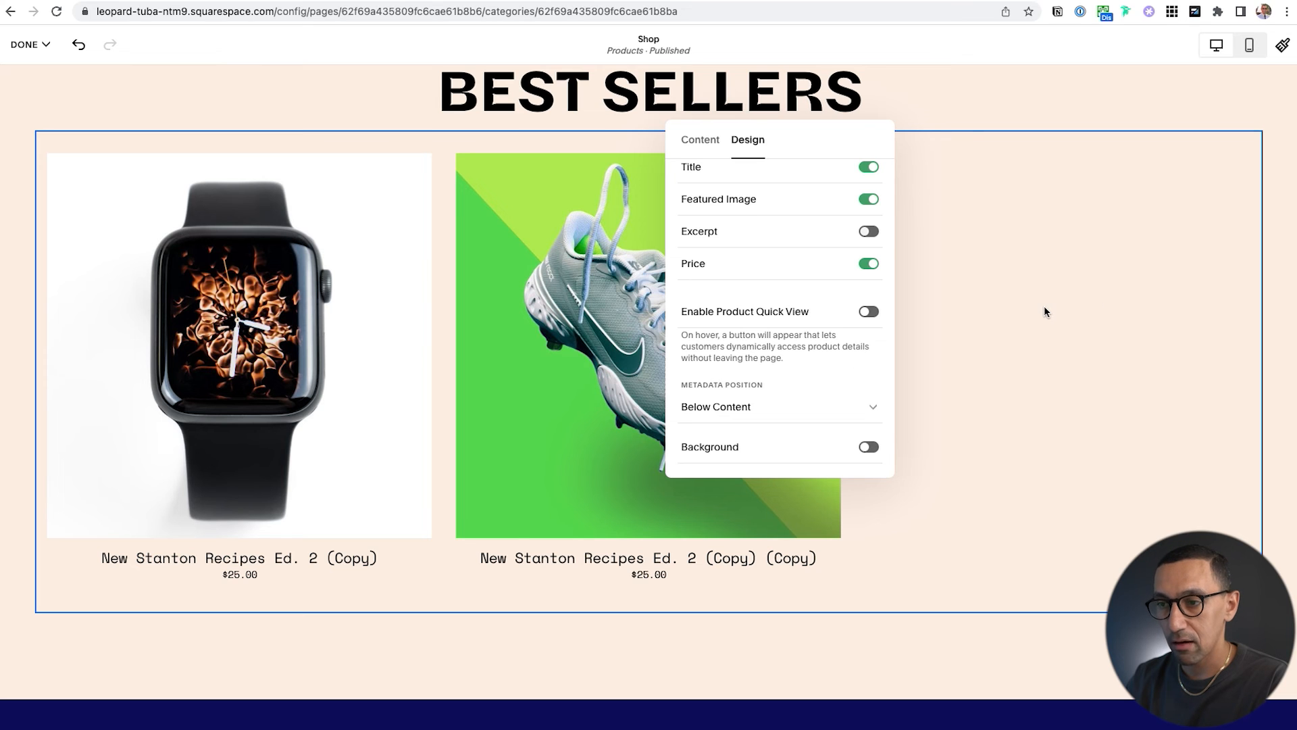
left_click(1035, 203)
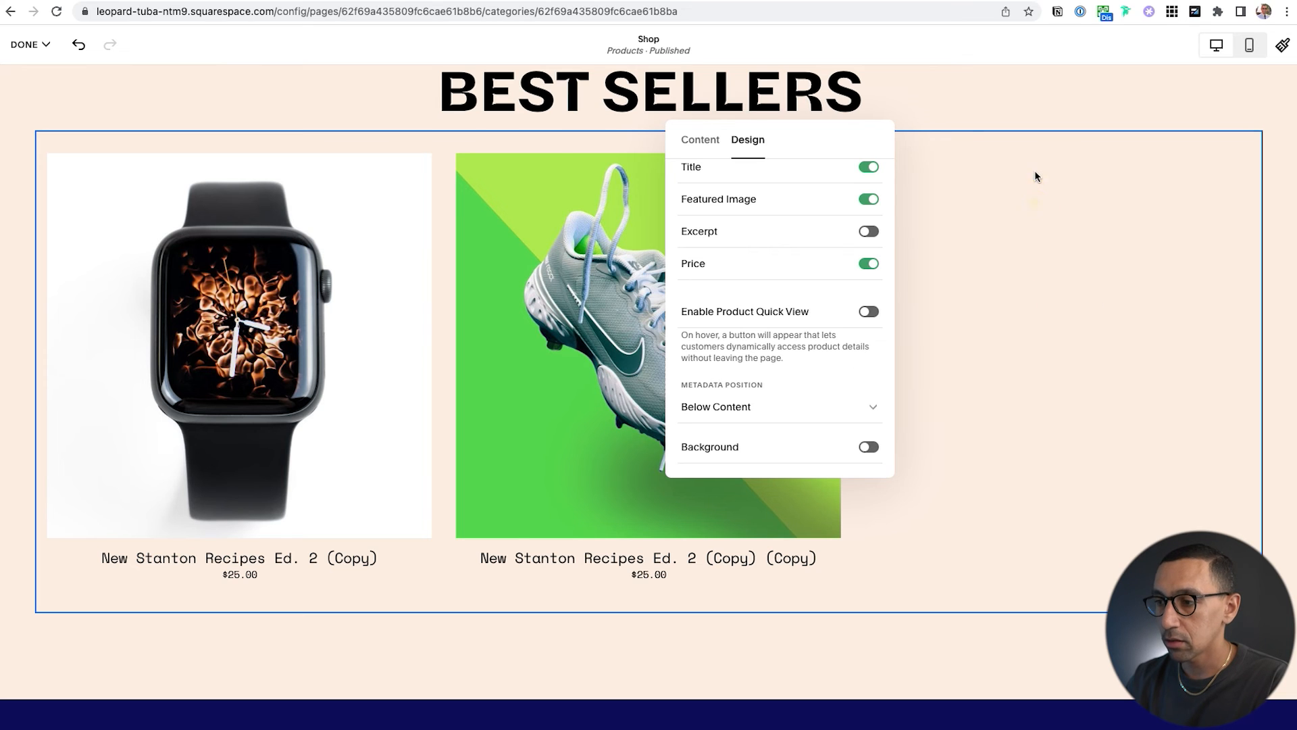
left_click(1022, 98)
- Change the Best Sellers section's color theme to a dark navy one
scroll(1021, 98, "up", 1)
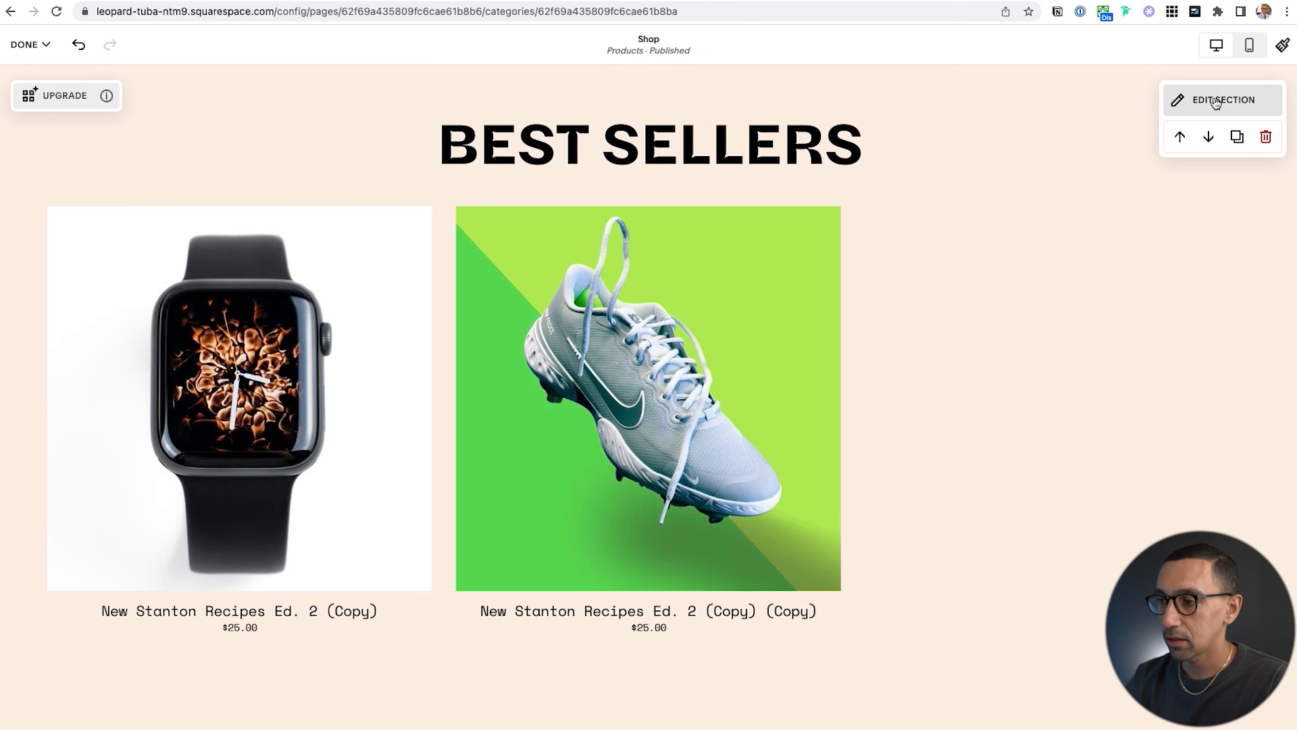
left_click(1215, 101)
left_click(1162, 142)
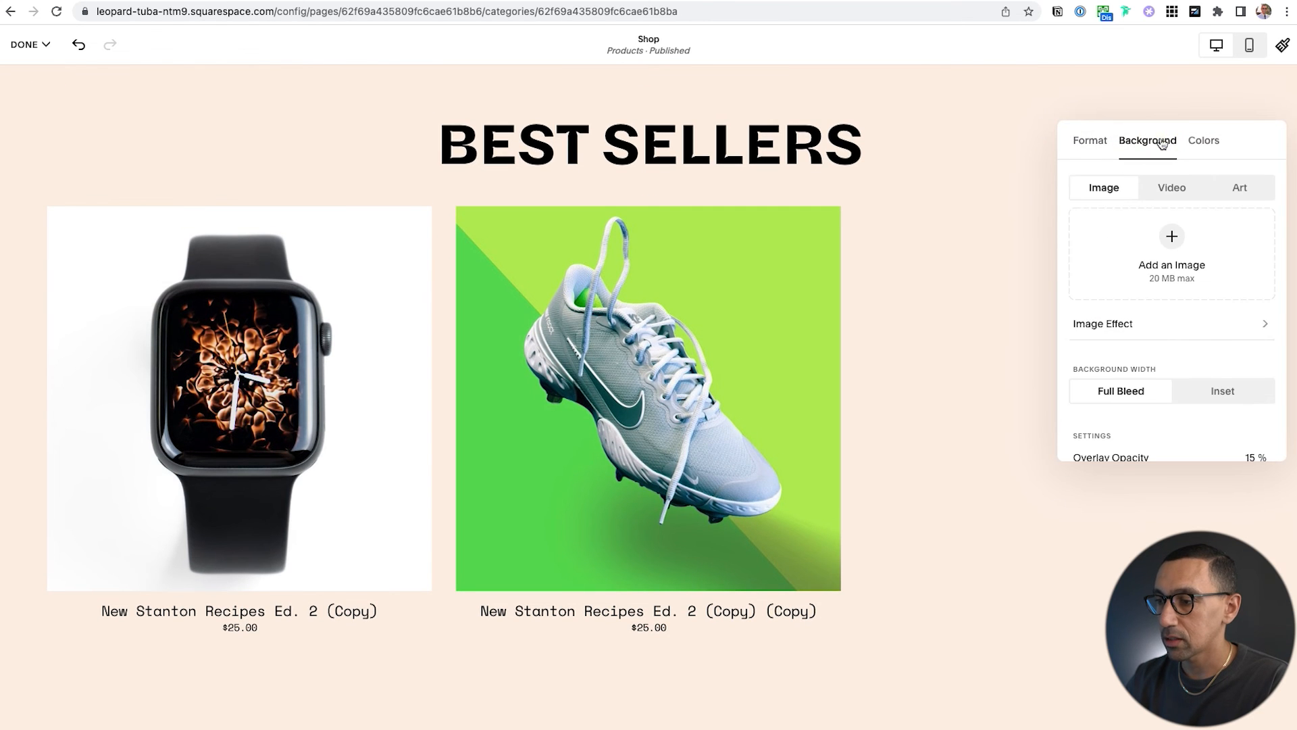
left_click(1207, 146)
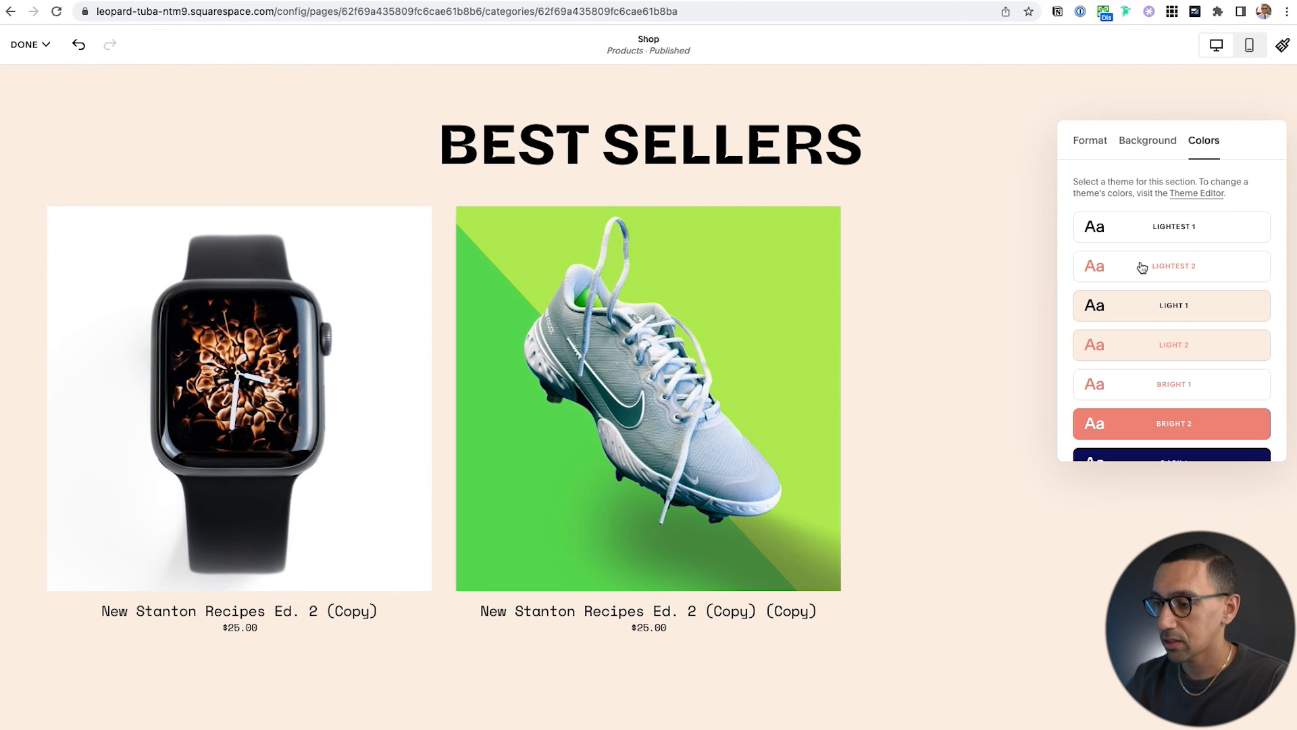
scroll(1163, 267, "down", 4)
left_click(1140, 323)
left_click(962, 287)
- Save the Shop page edits, exit editing, and check the Best Sellers section in the page preview
scroll(457, 246, "up", 4)
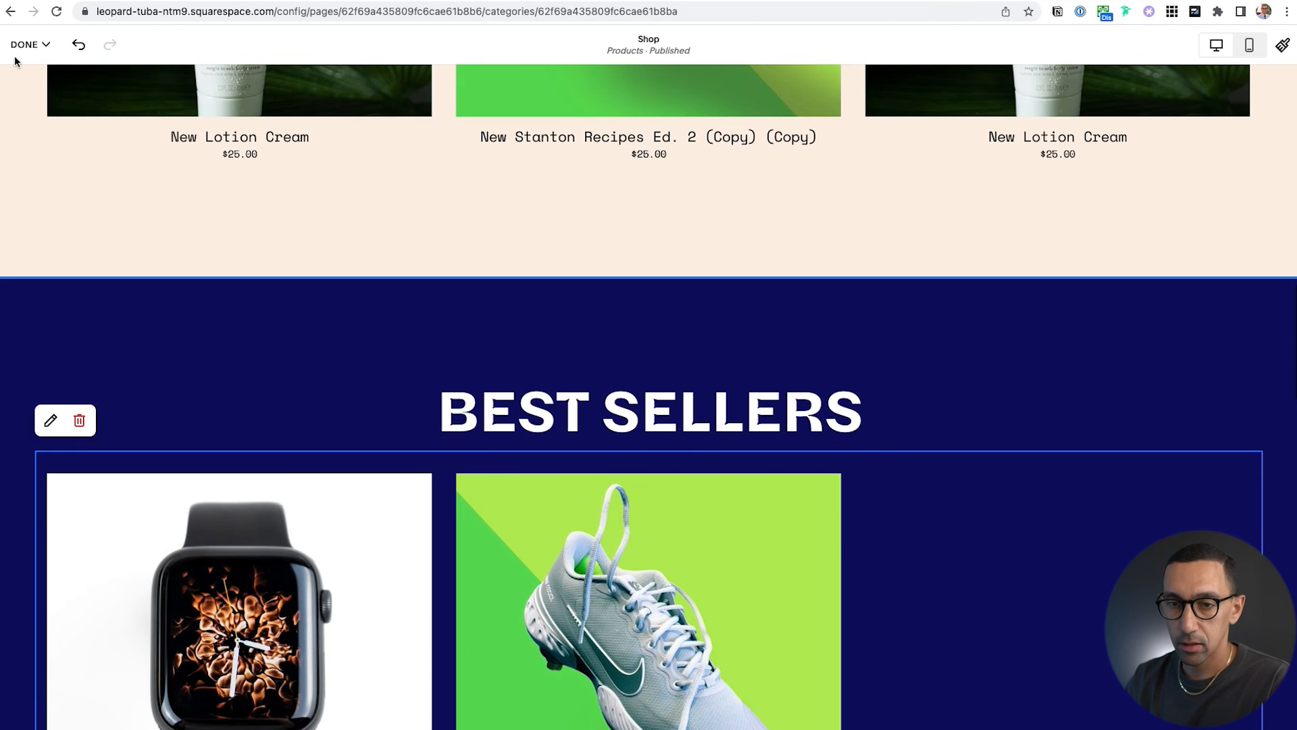
left_click(27, 89)
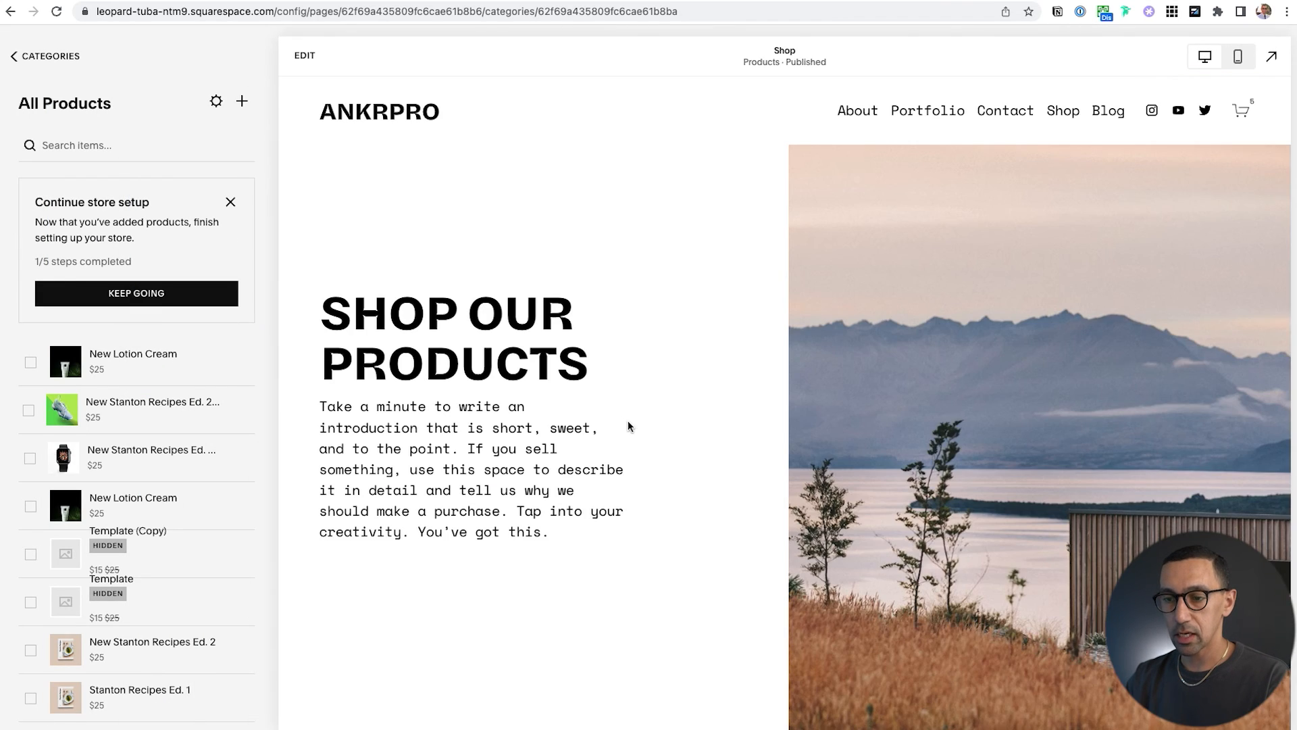
scroll(627, 487, "down", 15)
scroll(627, 488, "down", 3)
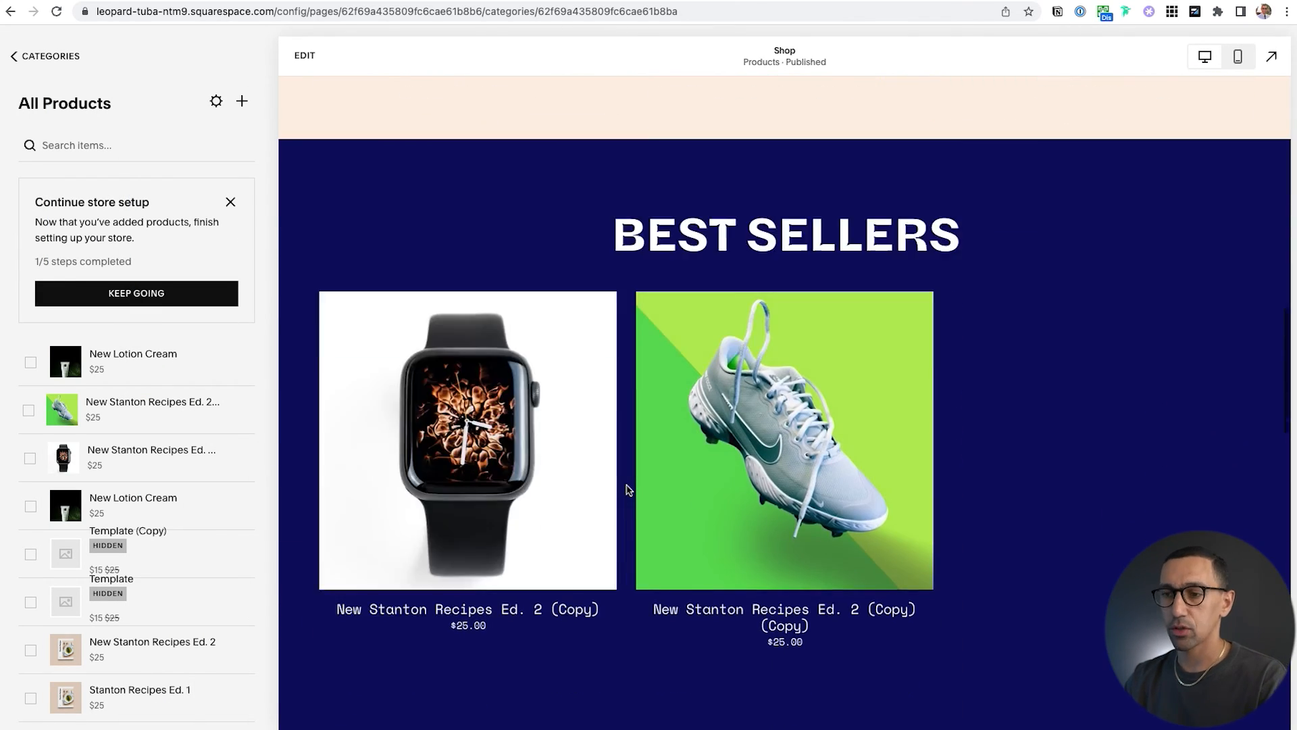